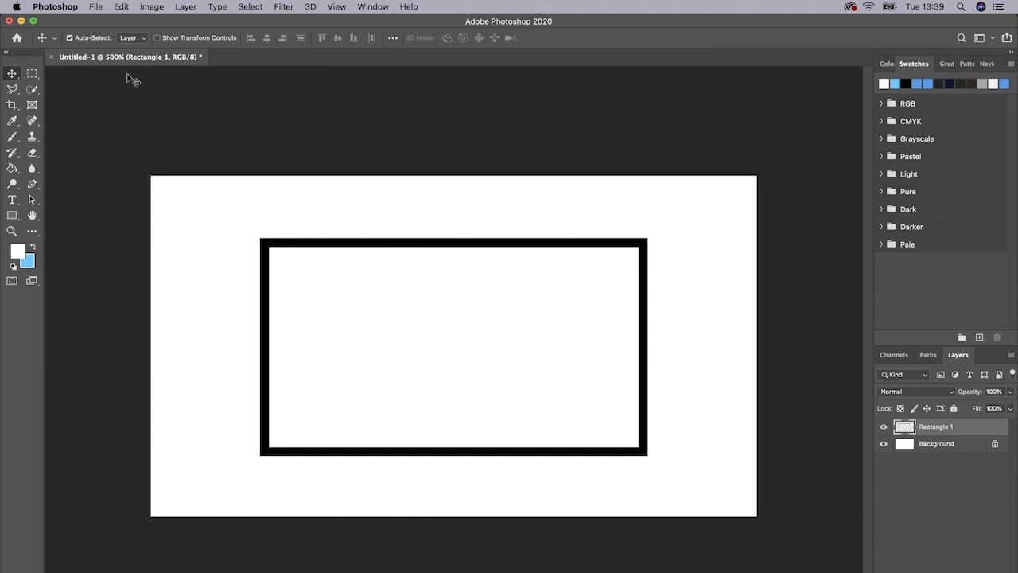
pyautogui.click(144, 8)
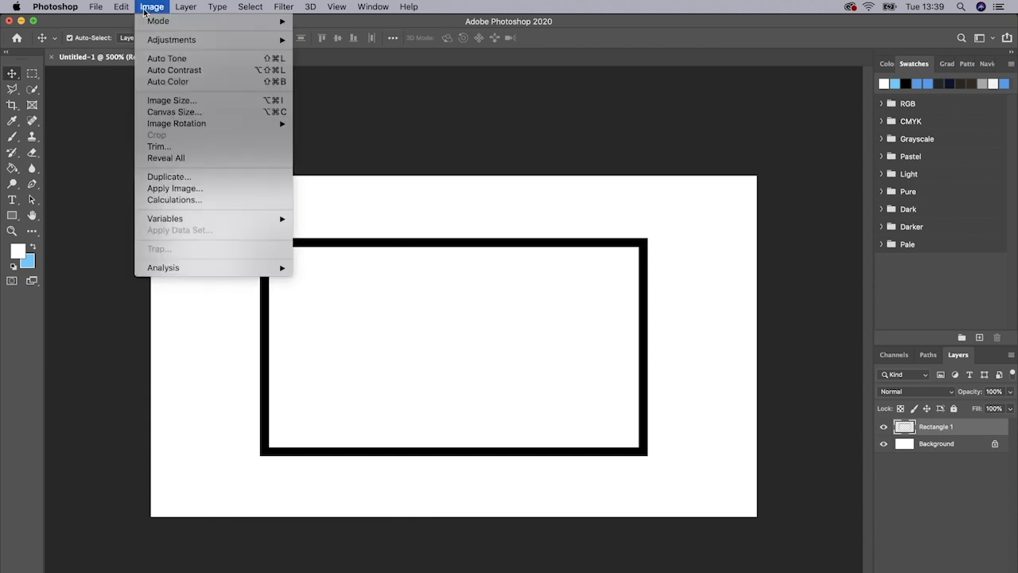
pyautogui.click(159, 99)
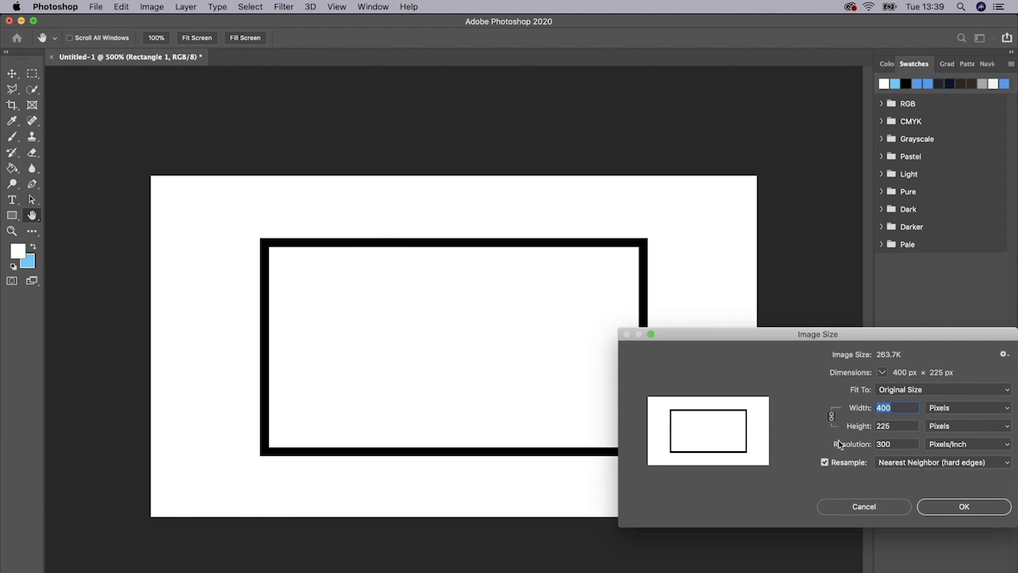
pyautogui.moveTo(875, 334); pyautogui.dragTo(809, 341)
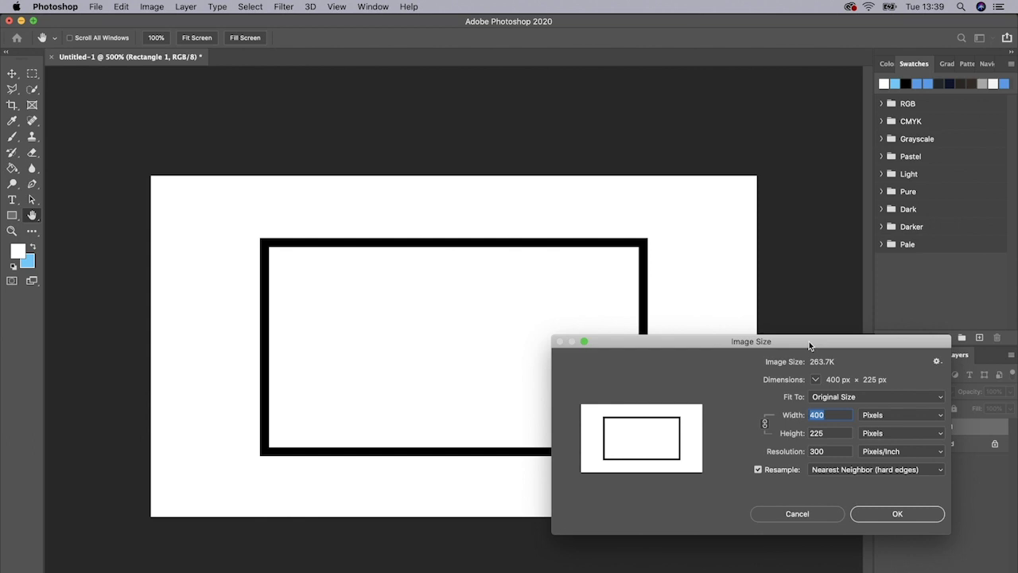
pyautogui.click(760, 517)
# Zoom in and pick the Rectangle tool, dismissing the first size dialog without creating anything.
pyautogui.press('super+equal')
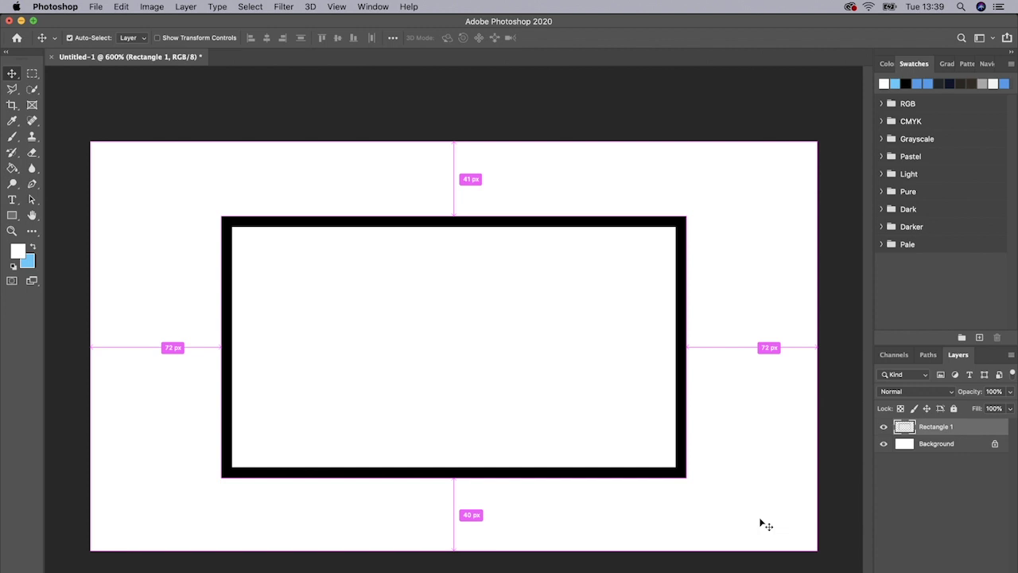
pyautogui.click(16, 215)
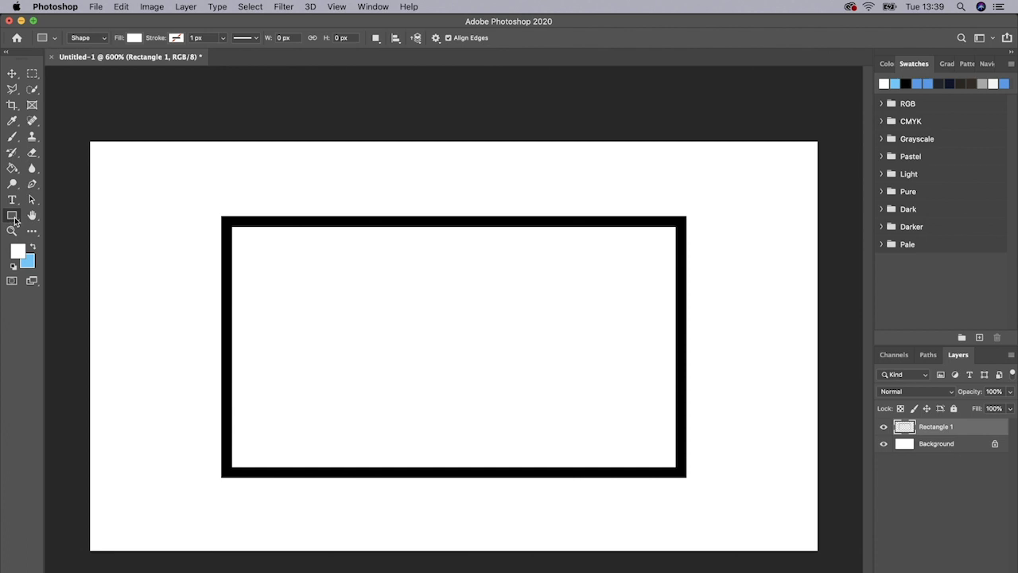
pyautogui.click(159, 234)
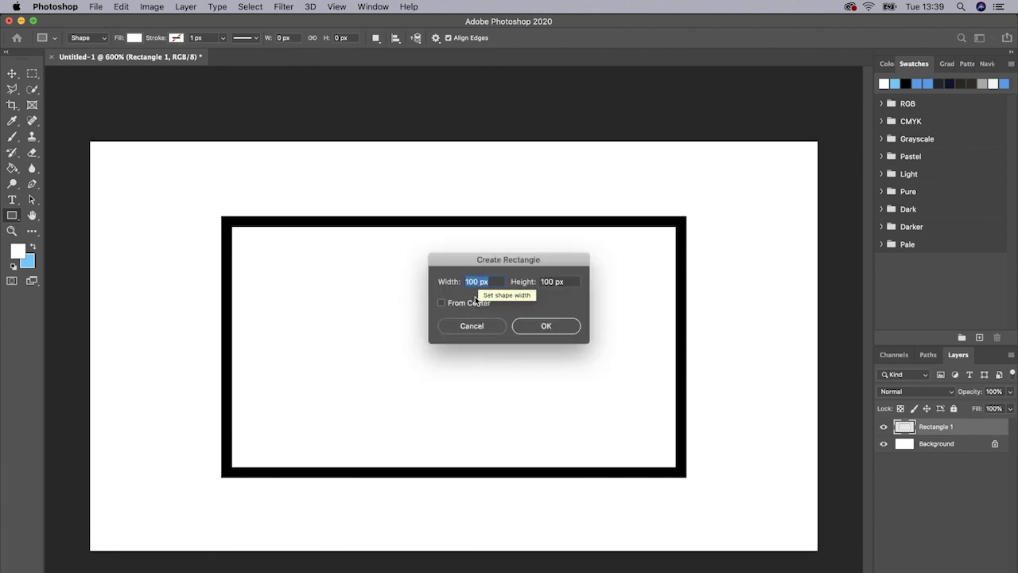
pyautogui.click(469, 323)
pyautogui.click(279, 300)
pyautogui.click(483, 330)
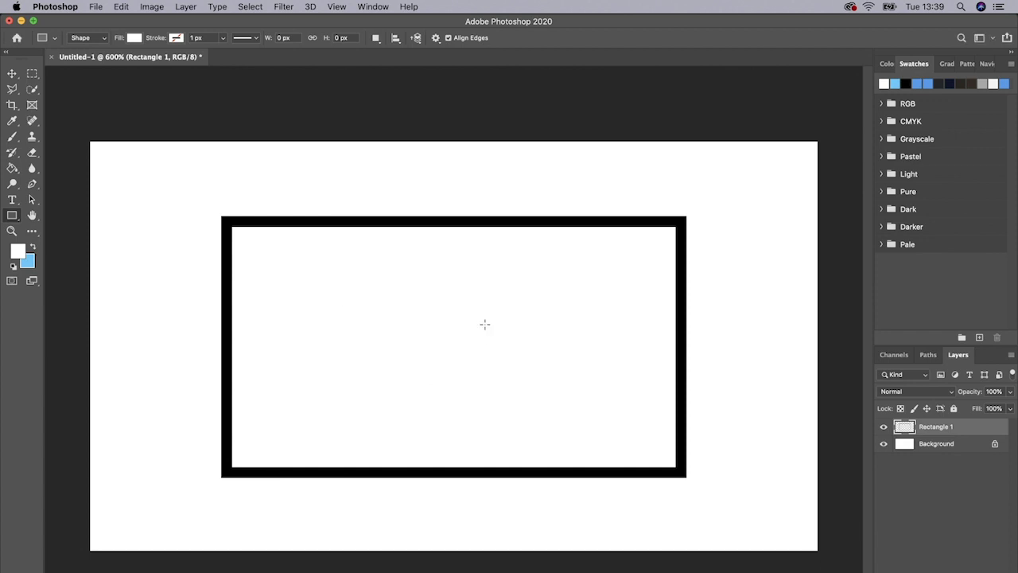
# Create a 256 × 144 px rectangle and nudge it slightly up and left over the frame.
pyautogui.click(270, 262)
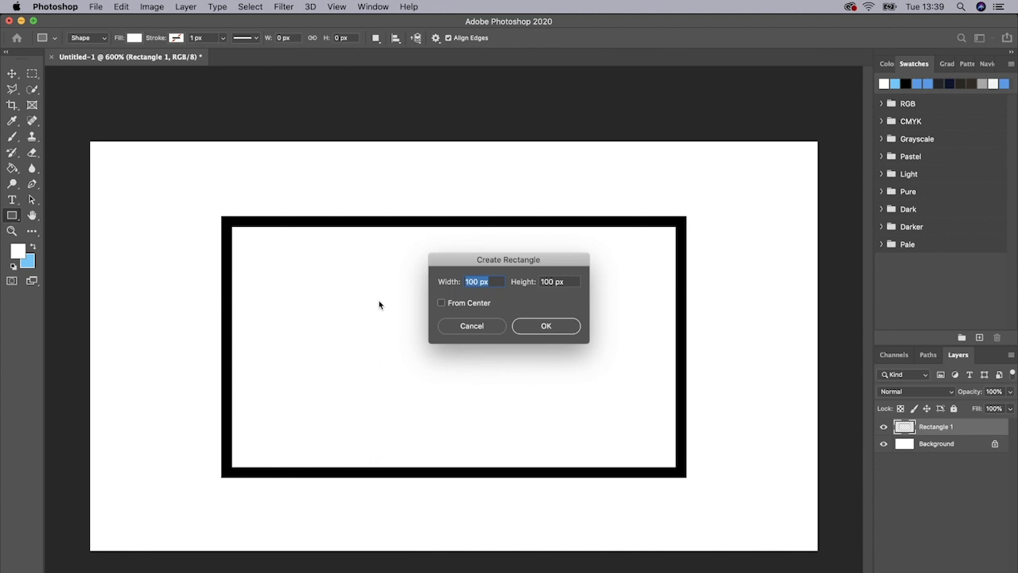
pyautogui.write('256')
pyautogui.press('Tab')
pyautogui.write('144')
pyautogui.press('Return')
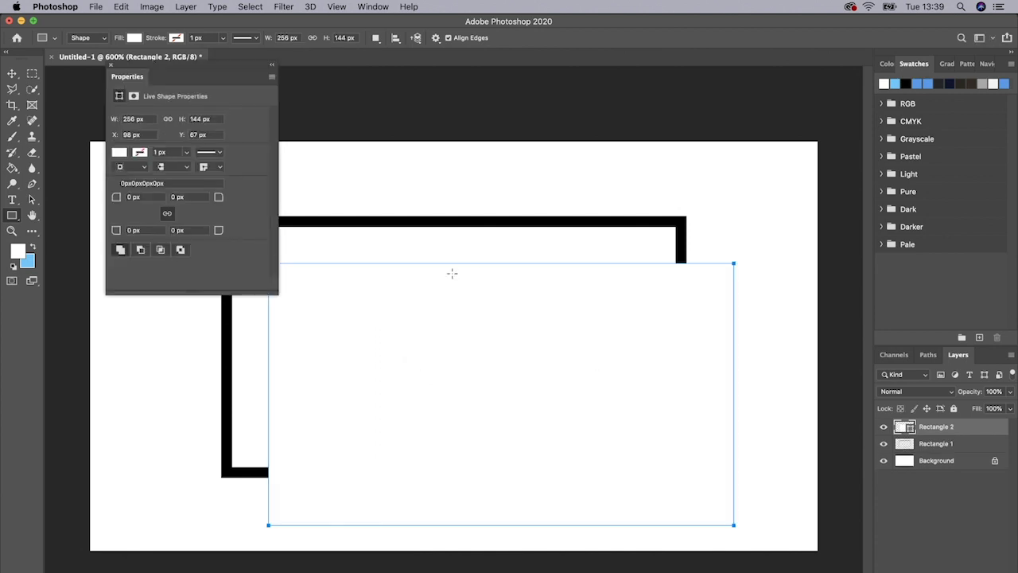
pyautogui.press('v')
pyautogui.moveTo(614, 331); pyautogui.dragTo(591, 311)
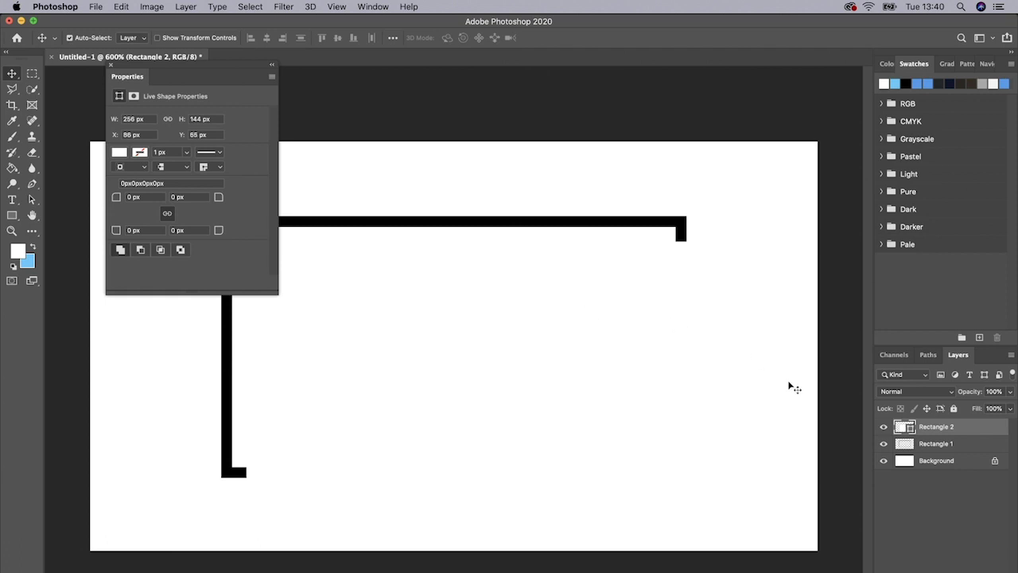
# Rasterize Rectangle 2, load its pixels as a selection, and check the image size.
pyautogui.rightClick(976, 422)
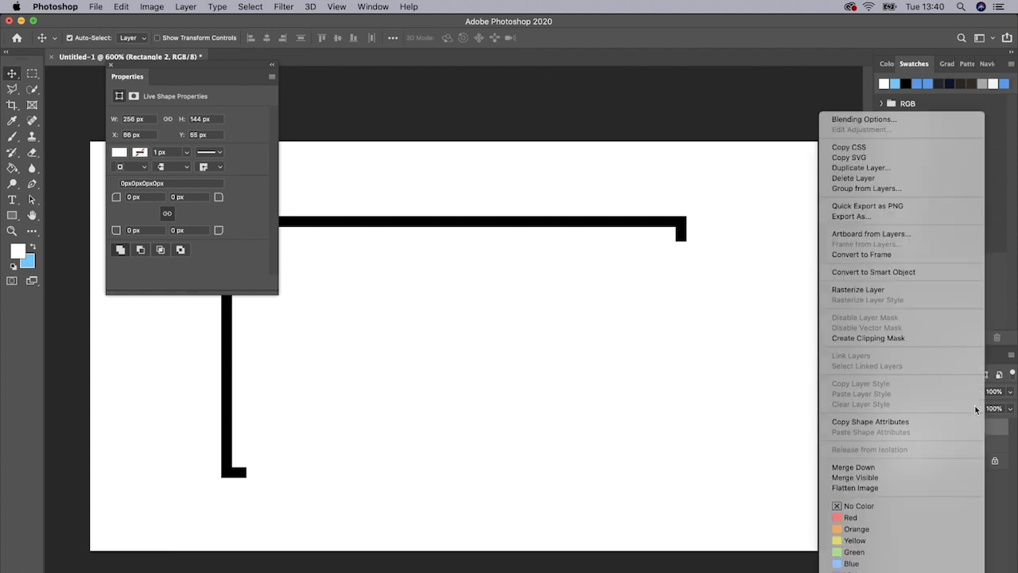
pyautogui.click(857, 291)
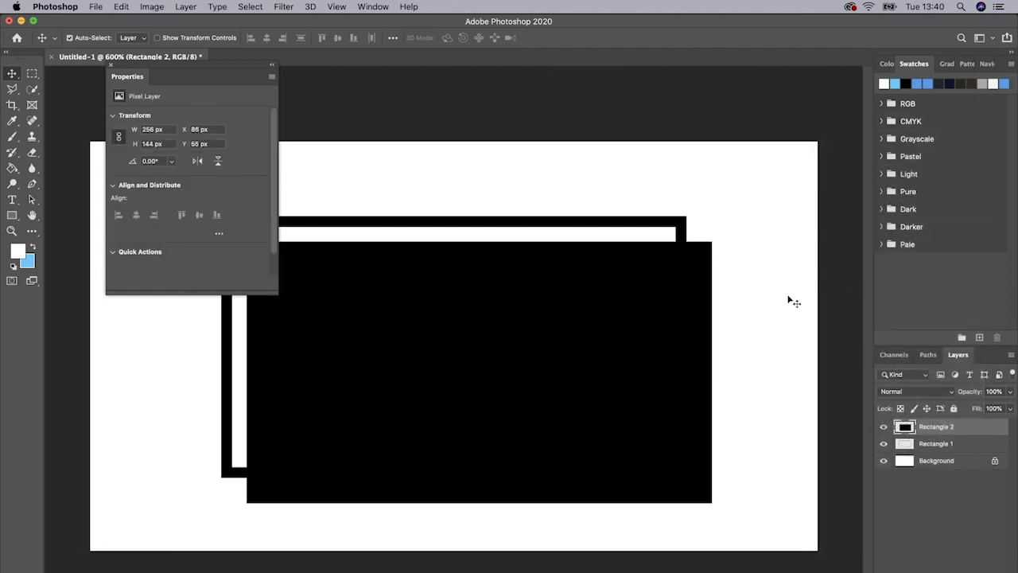
pyautogui.click(110, 67)
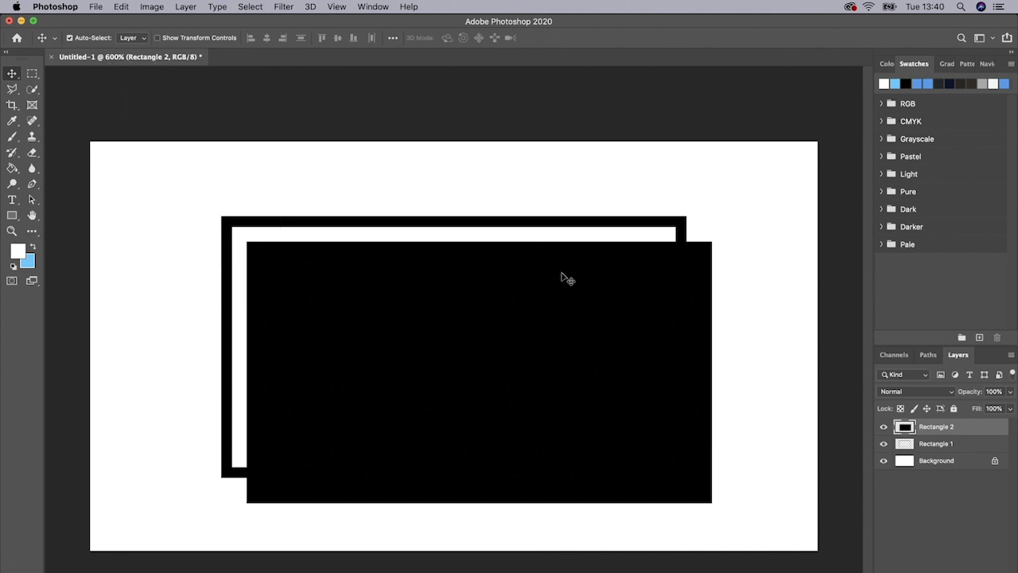
pyautogui.keyDown('super'); pyautogui.click(905, 428); pyautogui.keyUp('super')
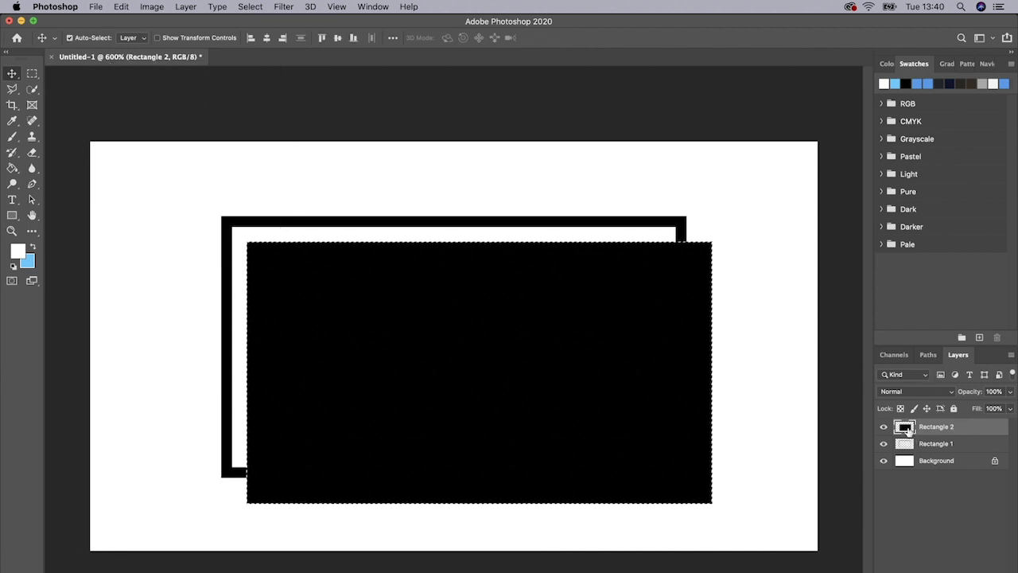
pyautogui.click(151, 6)
pyautogui.click(168, 100)
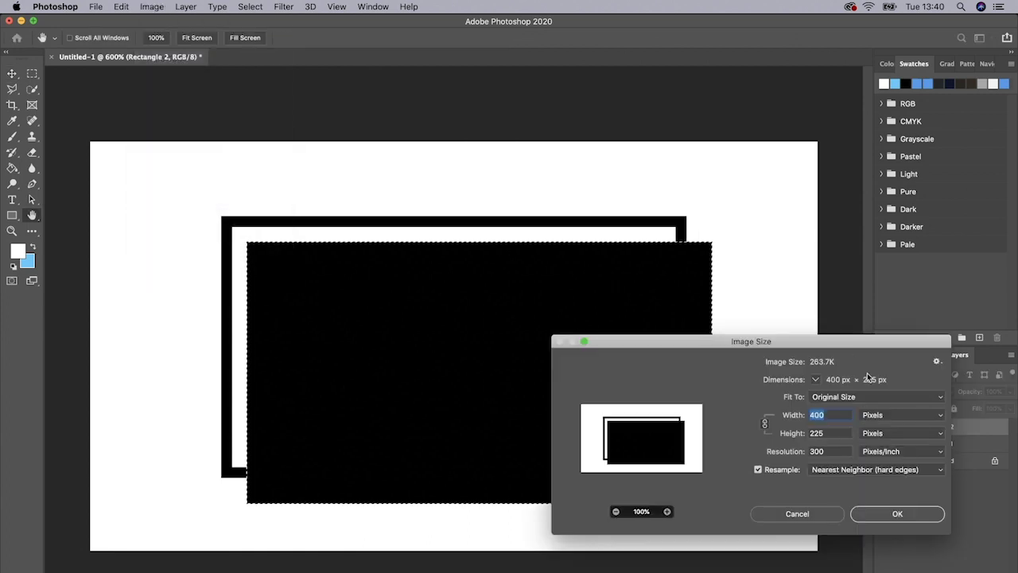
pyautogui.click(793, 515)
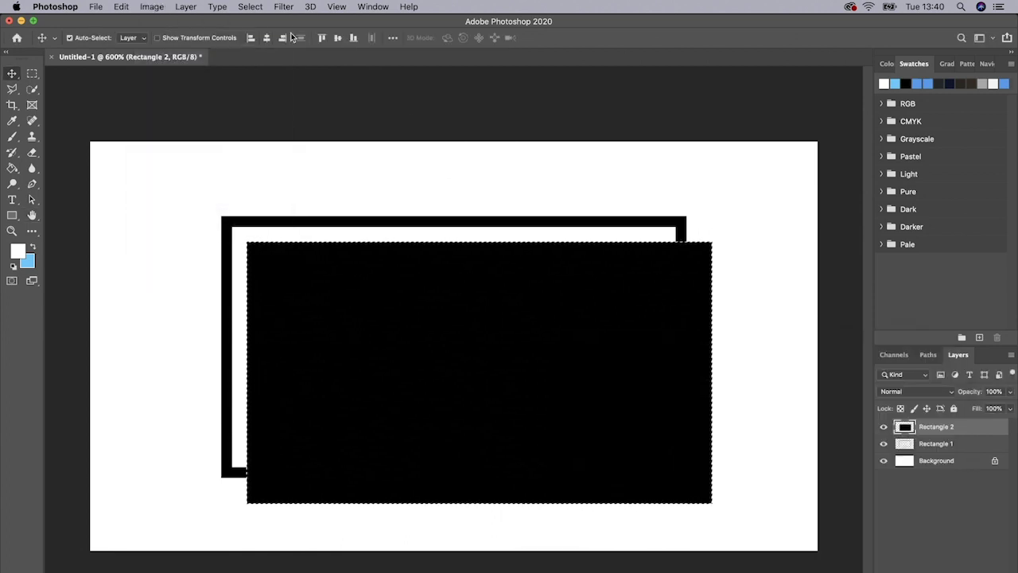
# Contract the selection by 6 px and delete Rectangle 2.
pyautogui.click(250, 6)
pyautogui.moveTo(321, 182)
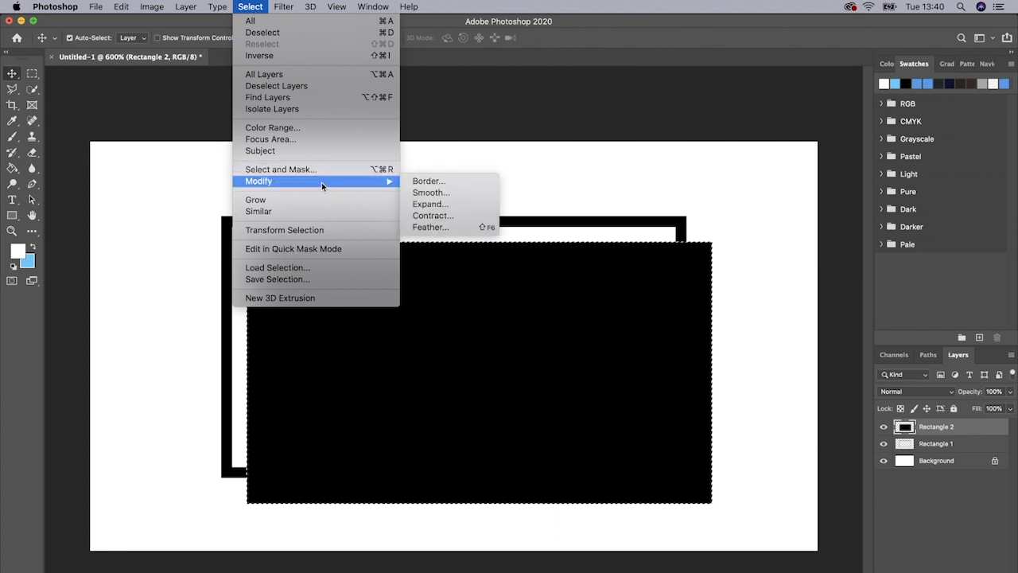
pyautogui.click(471, 215)
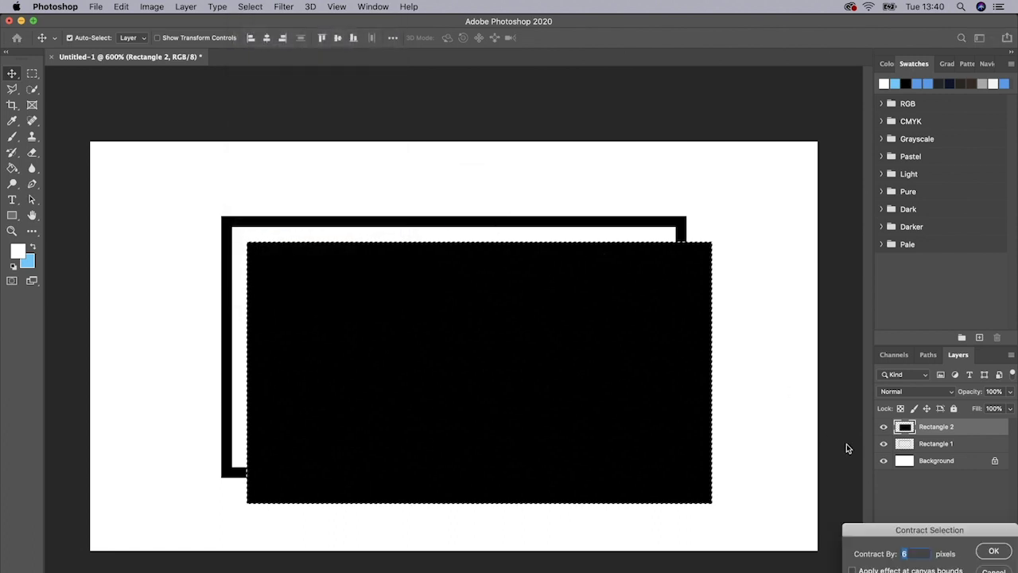
pyautogui.press('Return')
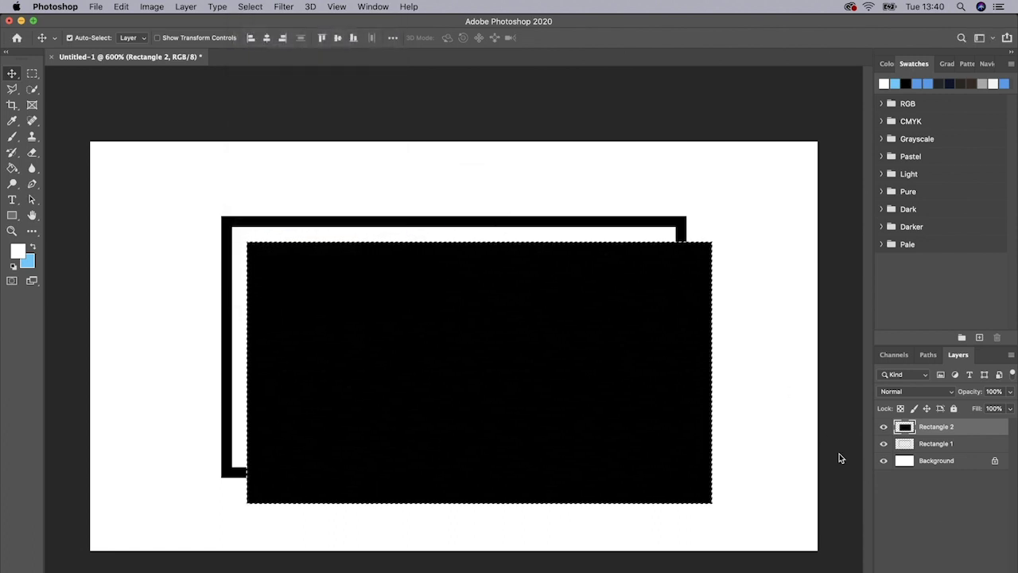
pyautogui.press('Delete')
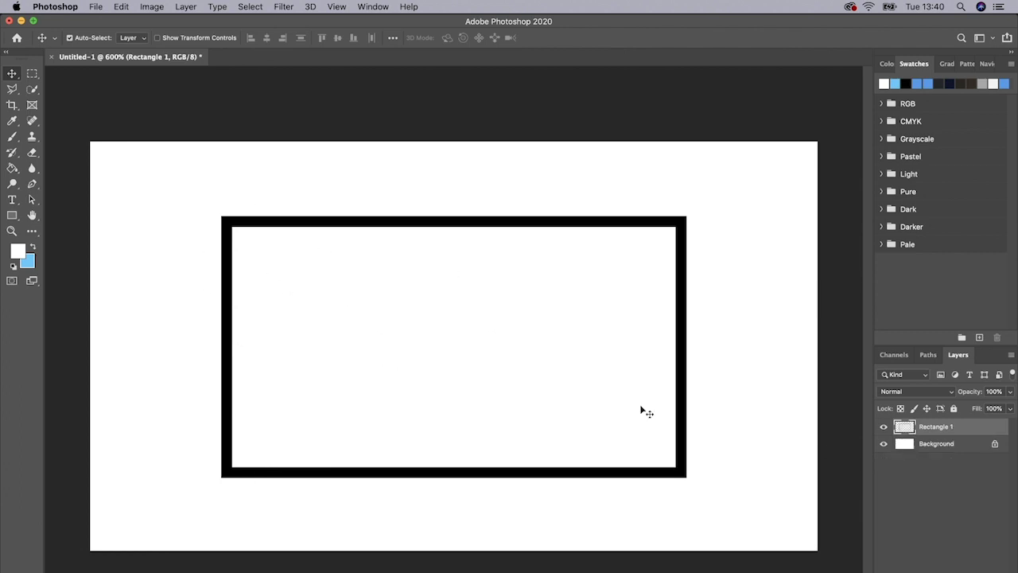
# Give Rectangle 1 a dark brown #27100b Color Overlay and rasterize the layer style.
pyautogui.doubleClick(976, 432)
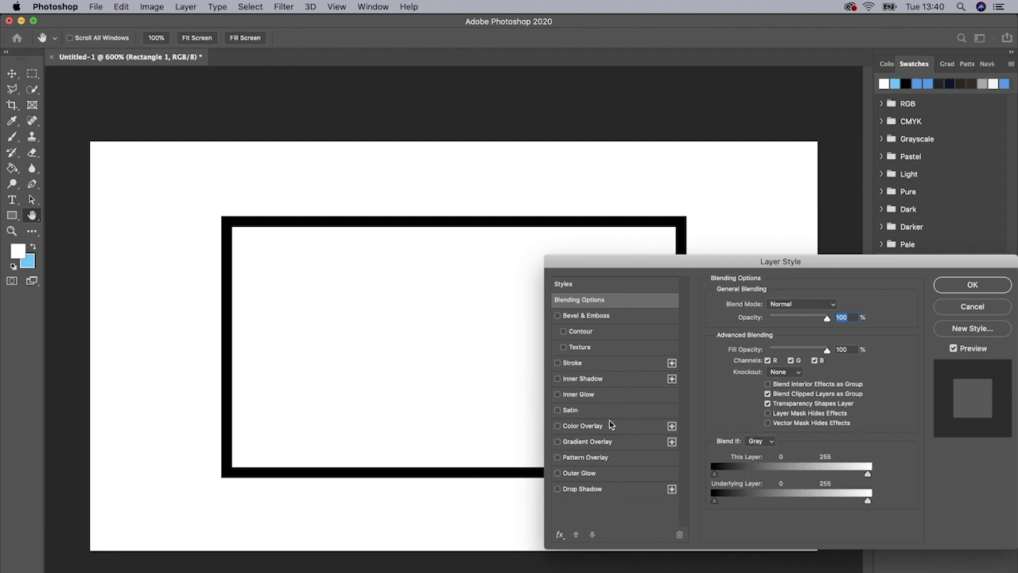
pyautogui.click(586, 426)
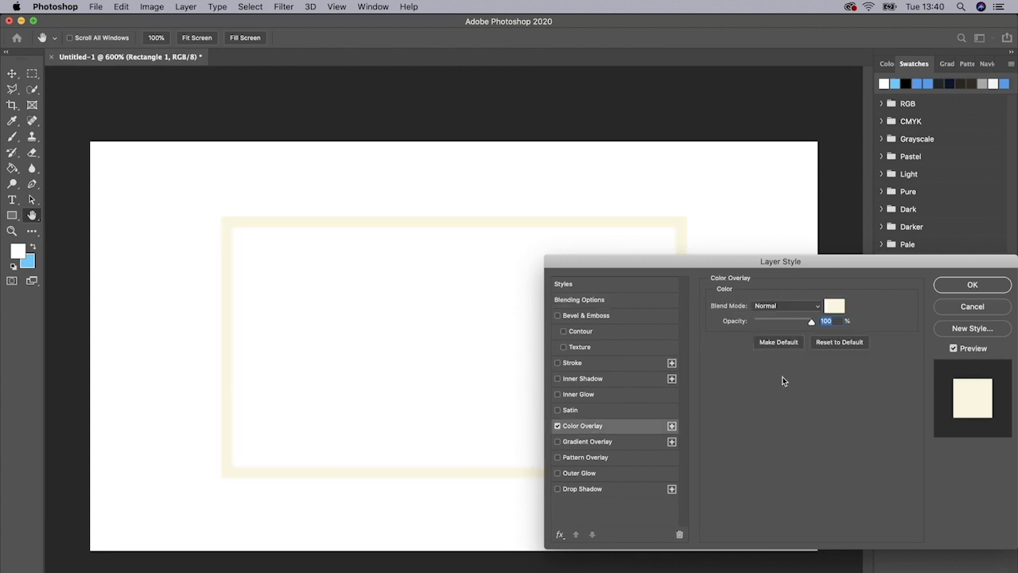
pyautogui.click(834, 305)
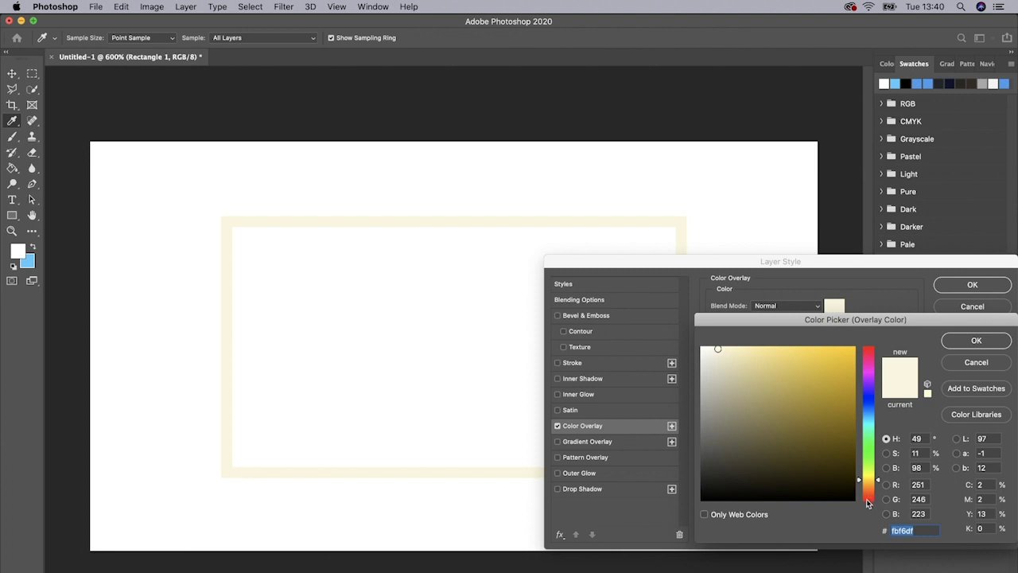
pyautogui.moveTo(867, 495); pyautogui.dragTo(870, 497)
pyautogui.moveTo(811, 482); pyautogui.dragTo(874, 498)
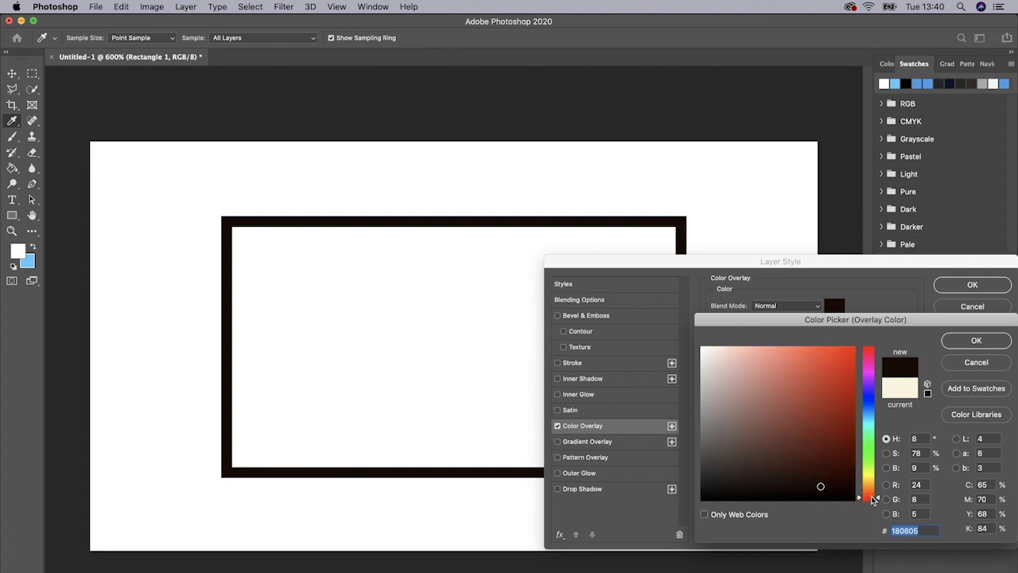
pyautogui.moveTo(808, 470); pyautogui.dragTo(811, 476)
pyautogui.press('Return')
pyautogui.press('Return')
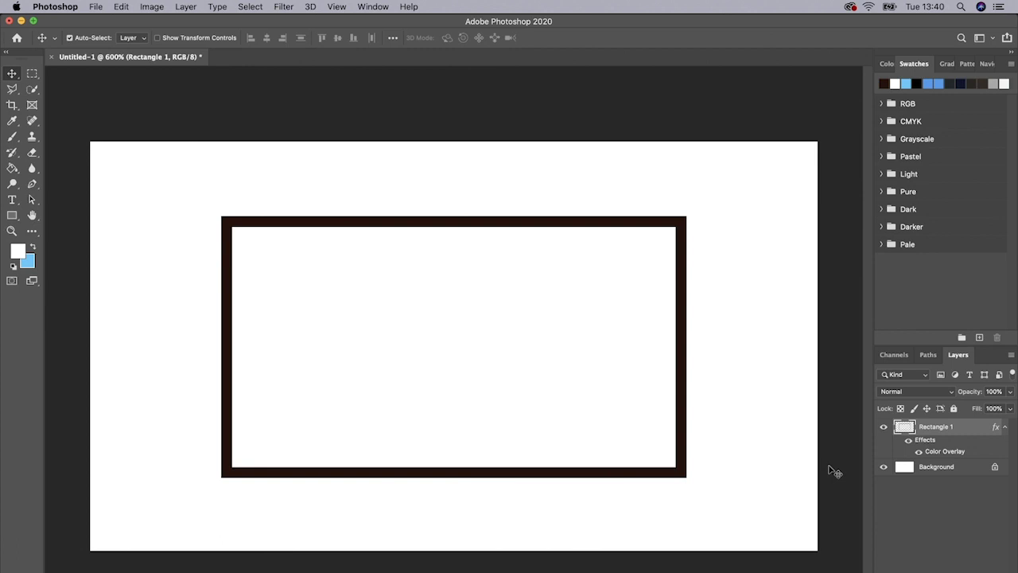
pyautogui.rightClick(981, 427)
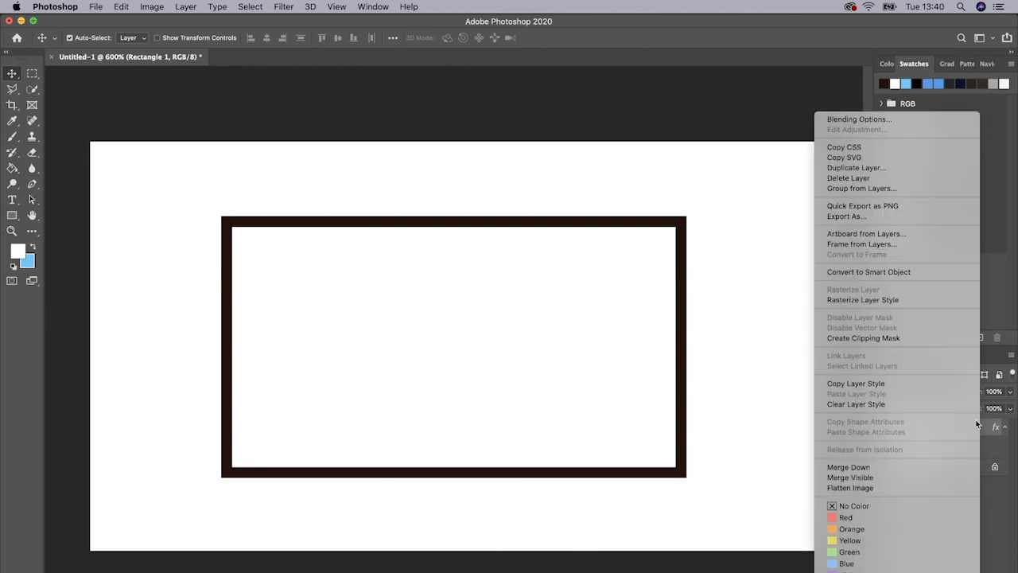
pyautogui.click(867, 301)
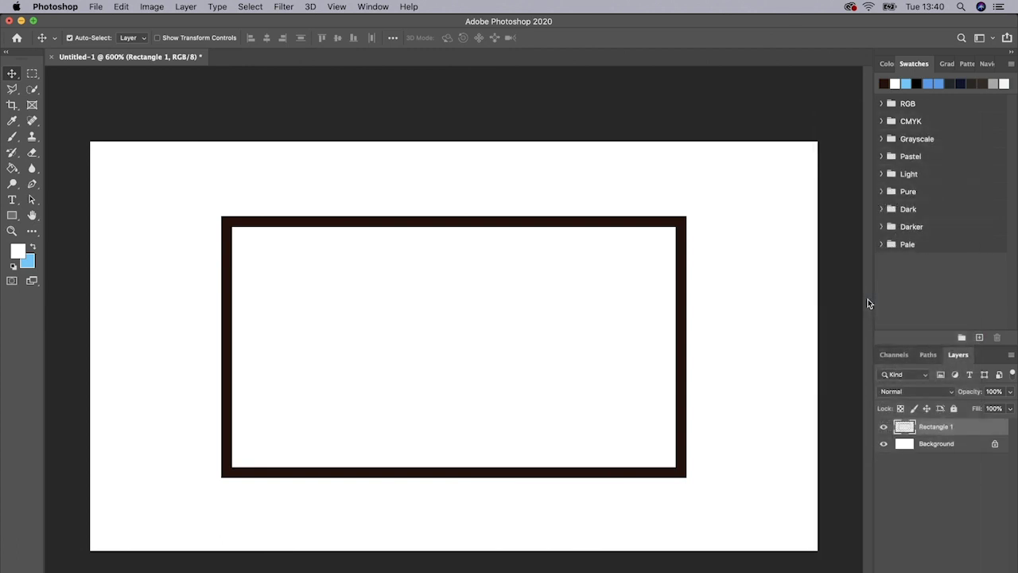
# Zoom in further, add a new empty layer, and select the Pencil tool.
pyautogui.press('super+plus')
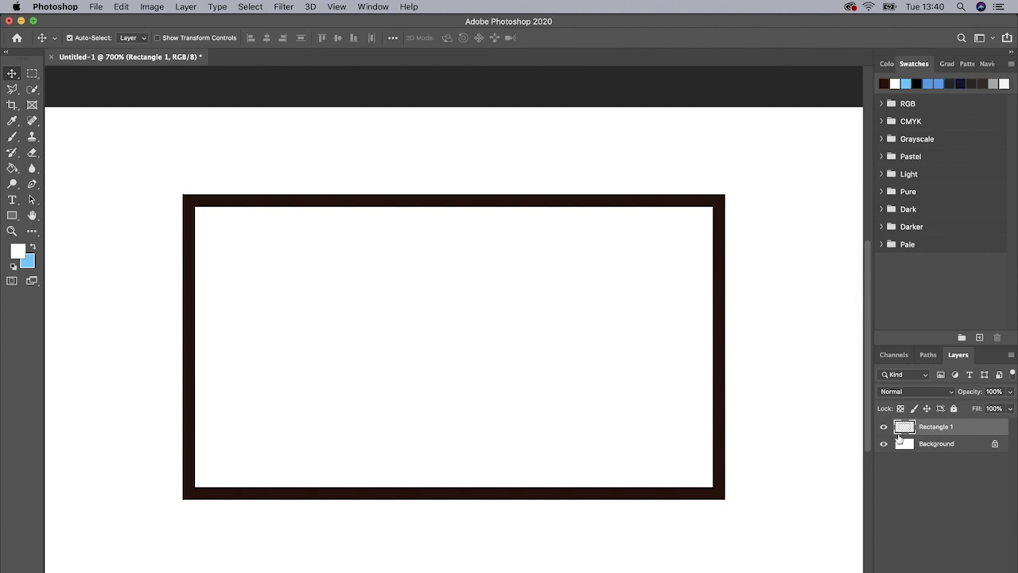
pyautogui.press('alt+shift+super+n')
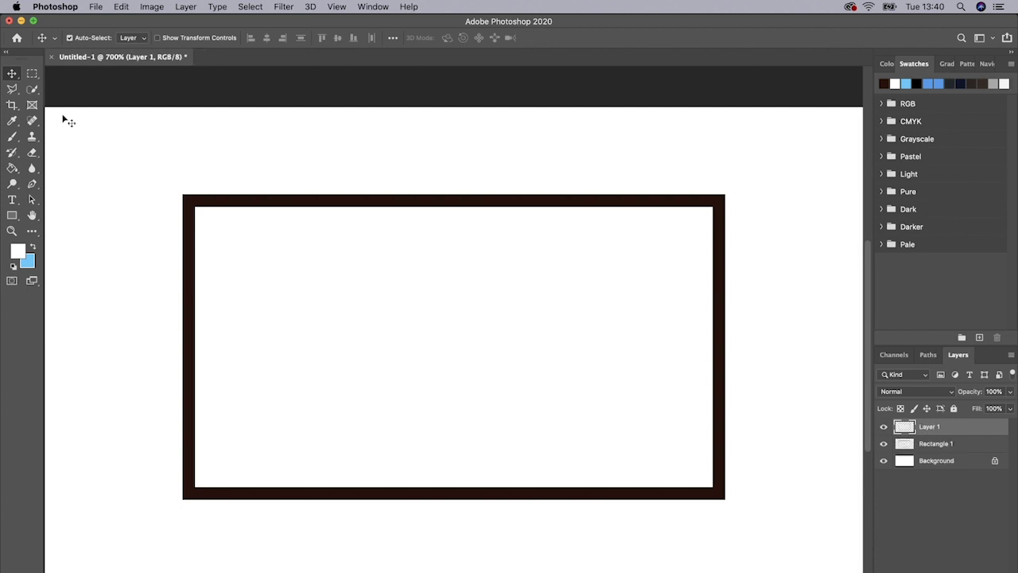
pyautogui.click(14, 139)
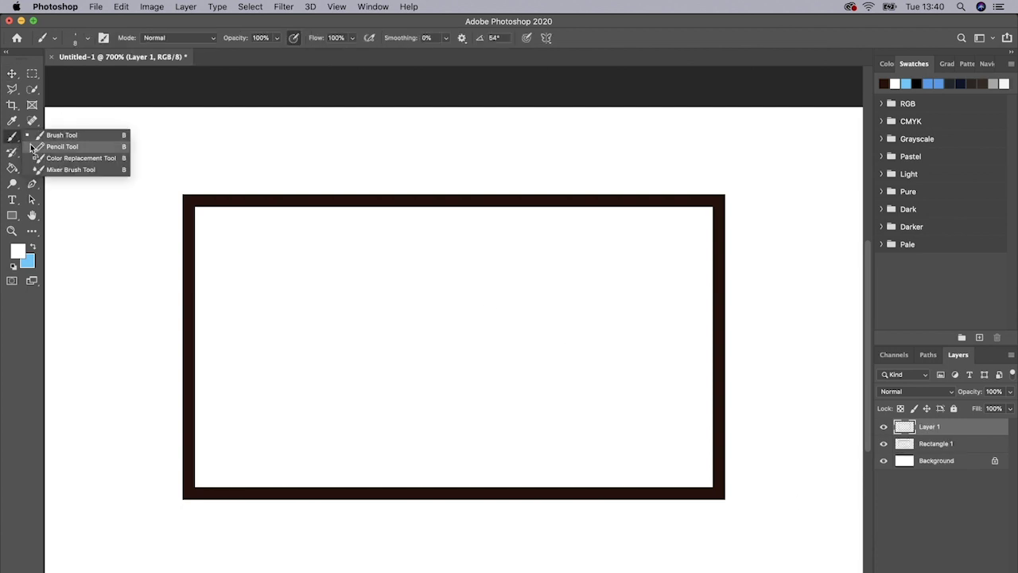
pyautogui.click(49, 146)
# Set the foreground colour to dark brown #321e1a for pencil drawing.
pyautogui.click(17, 252)
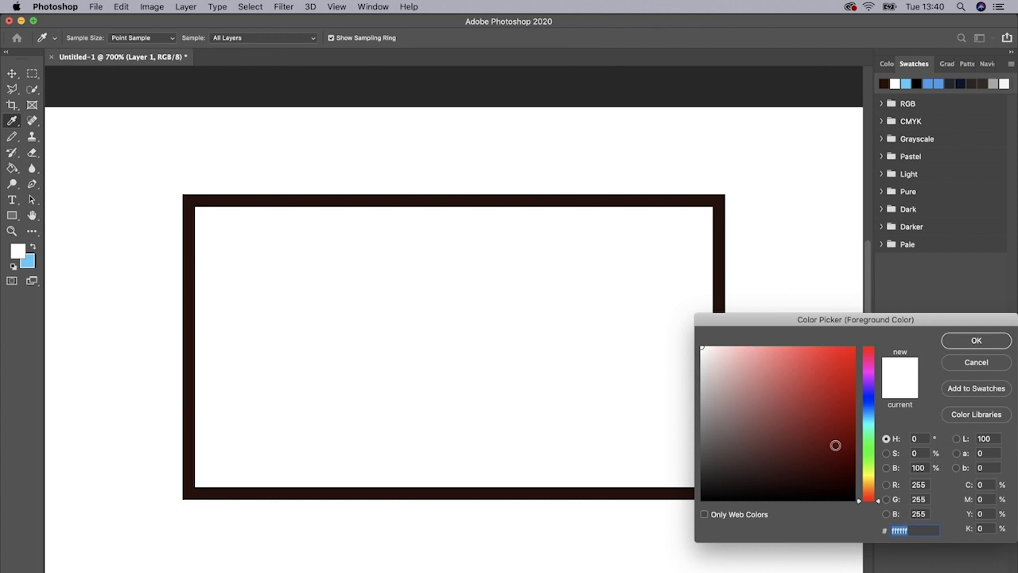
pyautogui.click(870, 497)
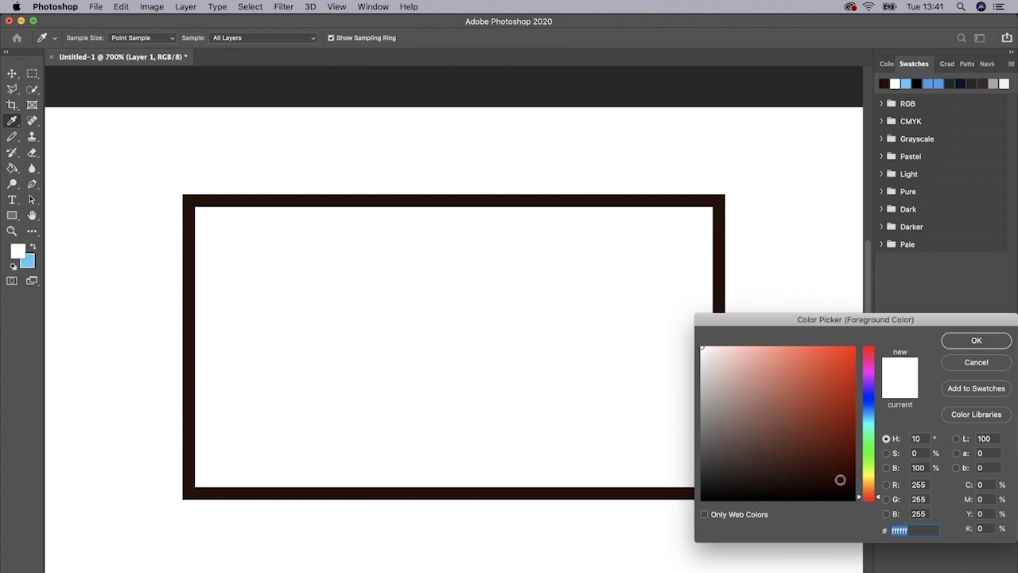
pyautogui.moveTo(808, 467); pyautogui.dragTo(769, 469)
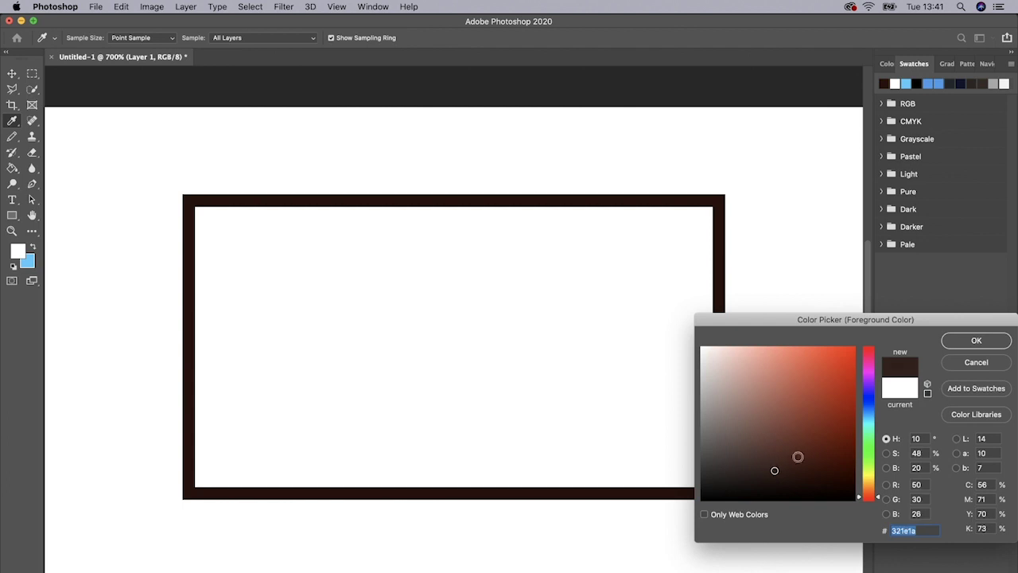
pyautogui.click(976, 340)
pyautogui.press('b')
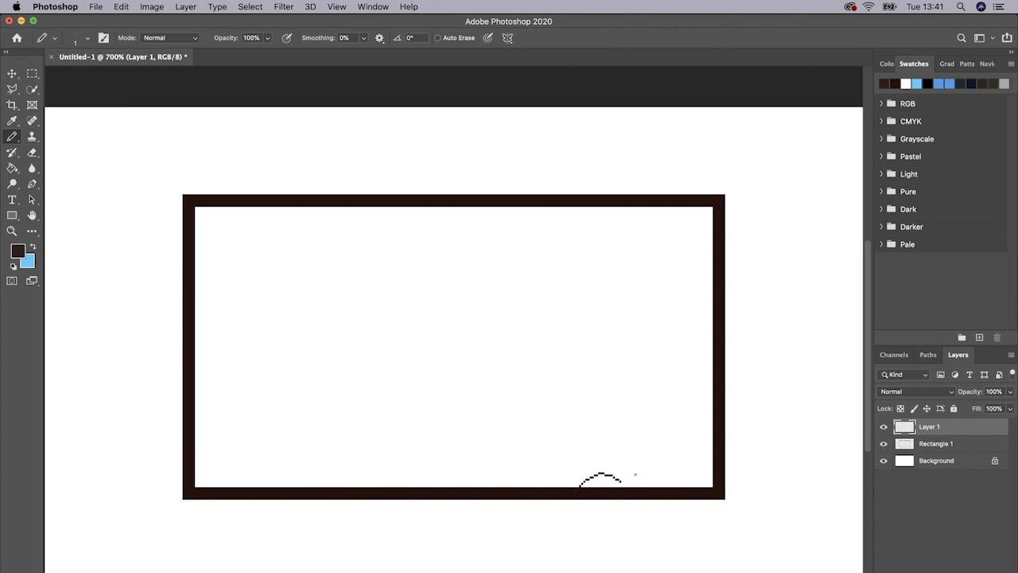
# Undo the stray arc, then outline and bucket-fill a dark brown rock over the lower-right corner.
pyautogui.press('super+z')
pyautogui.moveTo(700, 453)
pyautogui.mouseDown()
pyautogui.moveTo(715, 432)
pyautogui.moveTo(731, 434)
pyautogui.moveTo(750, 497)
pyautogui.moveTo(641, 498)
pyautogui.mouseUp()
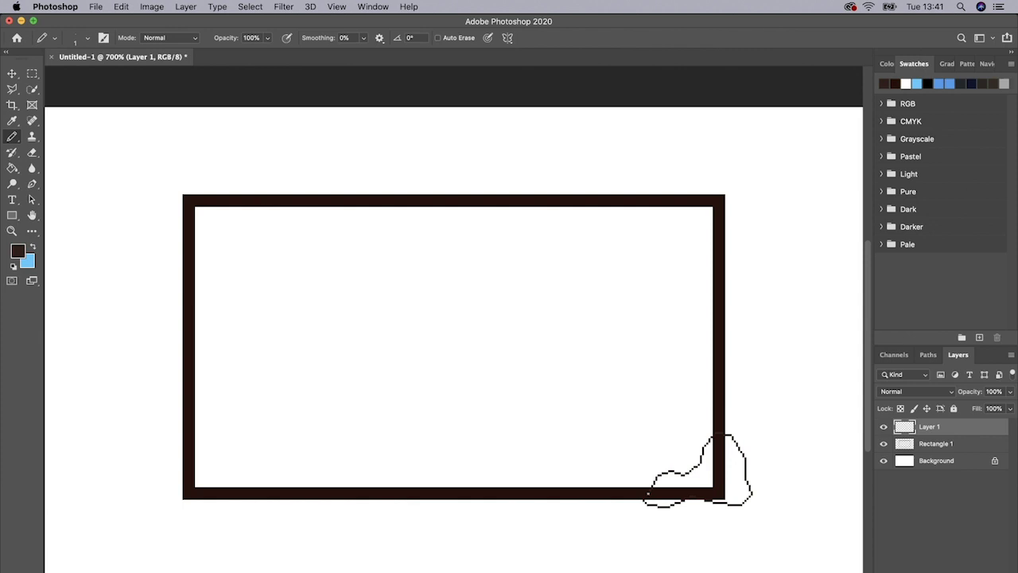
pyautogui.press('g')
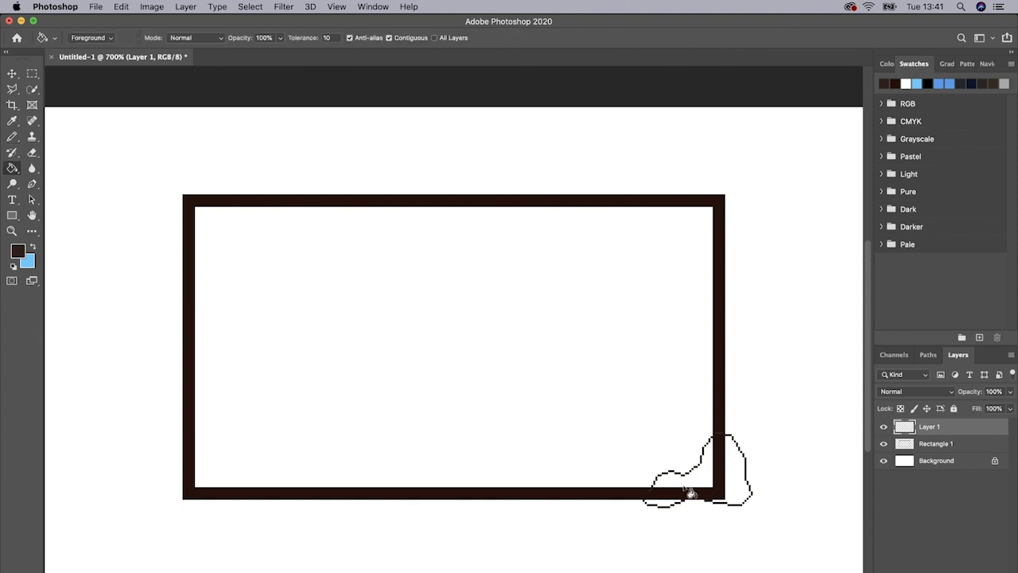
pyautogui.click(689, 489)
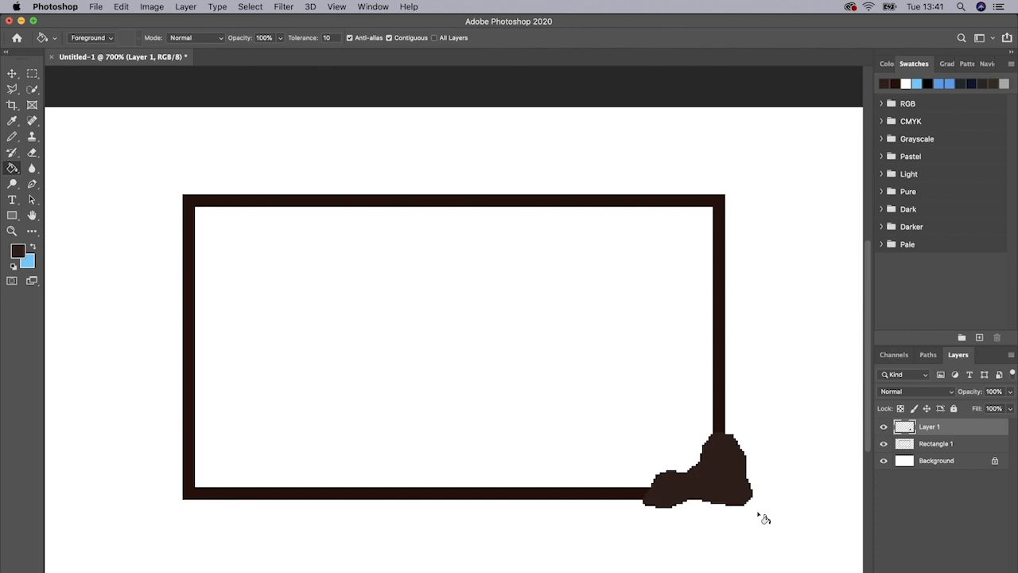
# Set the foreground colour to lighter brown #47342a.
pyautogui.press('b')
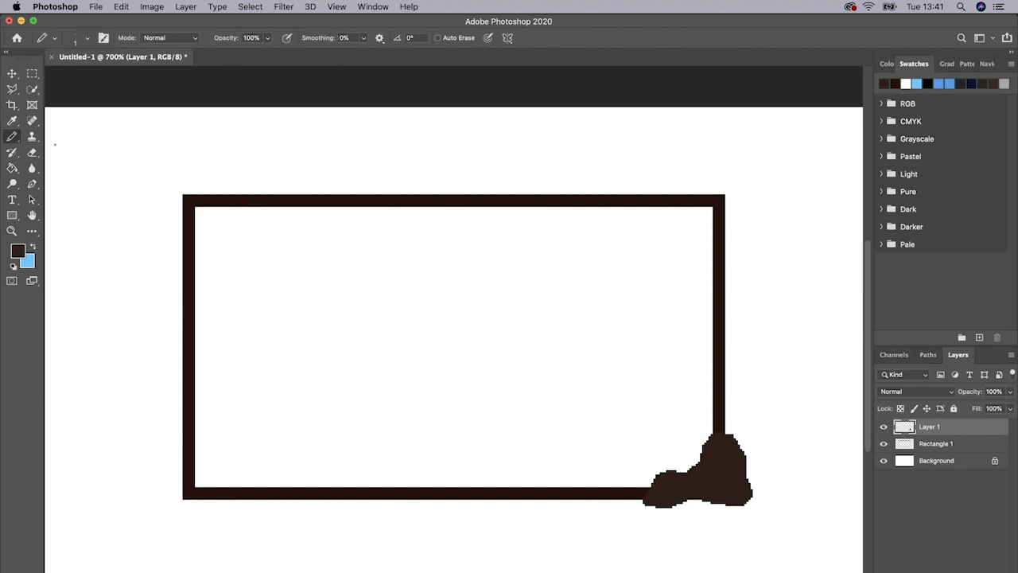
pyautogui.click(18, 253)
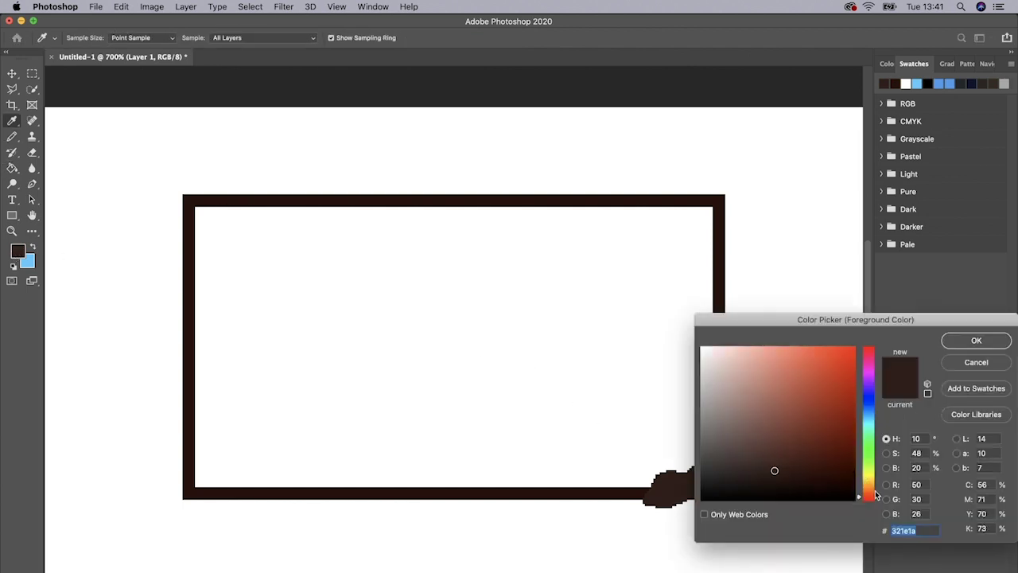
pyautogui.moveTo(874, 497); pyautogui.dragTo(872, 492)
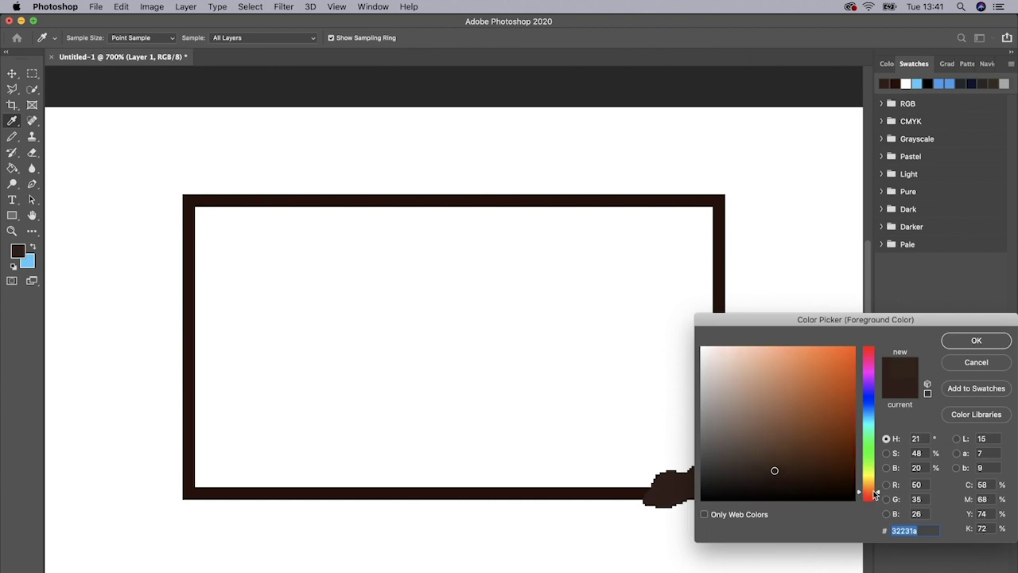
pyautogui.click(769, 455)
pyautogui.moveTo(770, 455); pyautogui.dragTo(764, 458)
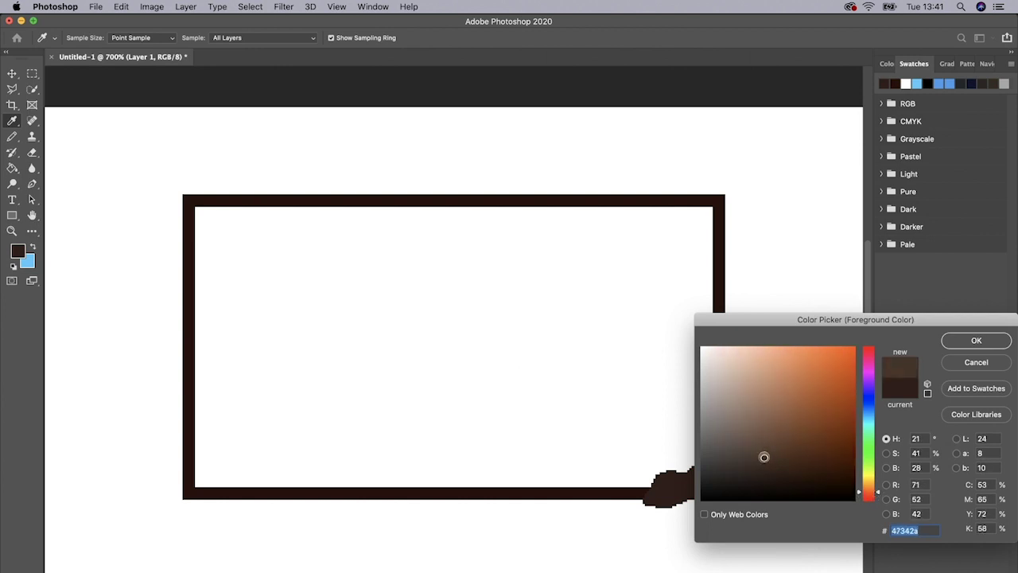
pyautogui.press('Return')
# On new Layer 2, fill a lighter brown highlight in the corner rock and outline a bottom-edge rock.
pyautogui.press('super+alt+shift+n')
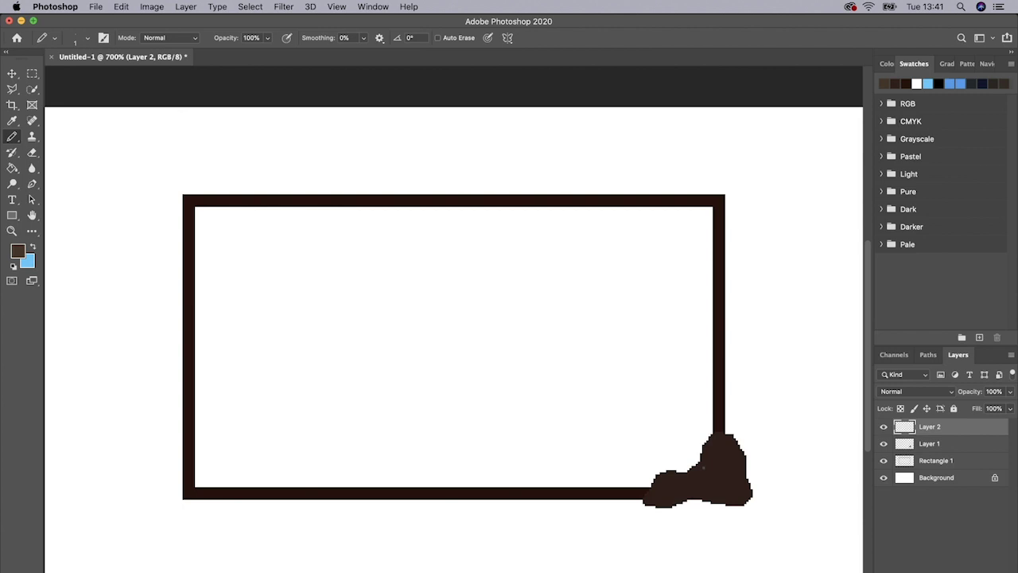
pyautogui.moveTo(675, 490)
pyautogui.mouseDown()
pyautogui.moveTo(704, 474)
pyautogui.moveTo(720, 491)
pyautogui.moveTo(710, 504)
pyautogui.moveTo(676, 493)
pyautogui.mouseUp()
pyautogui.press('g')
pyautogui.click(698, 489)
pyautogui.press('b')
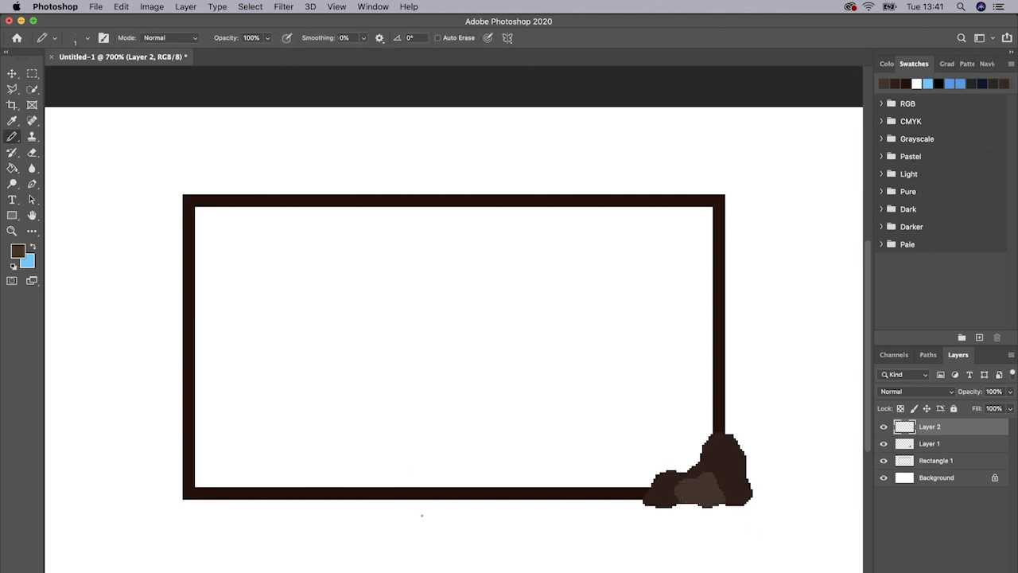
pyautogui.moveTo(447, 513)
pyautogui.mouseDown()
pyautogui.moveTo(416, 515)
pyautogui.moveTo(390, 481)
pyautogui.moveTo(406, 440)
pyautogui.moveTo(471, 412)
pyautogui.moveTo(524, 449)
pyautogui.moveTo(533, 492)
pyautogui.moveTo(455, 531)
pyautogui.moveTo(429, 523)
pyautogui.mouseUp()
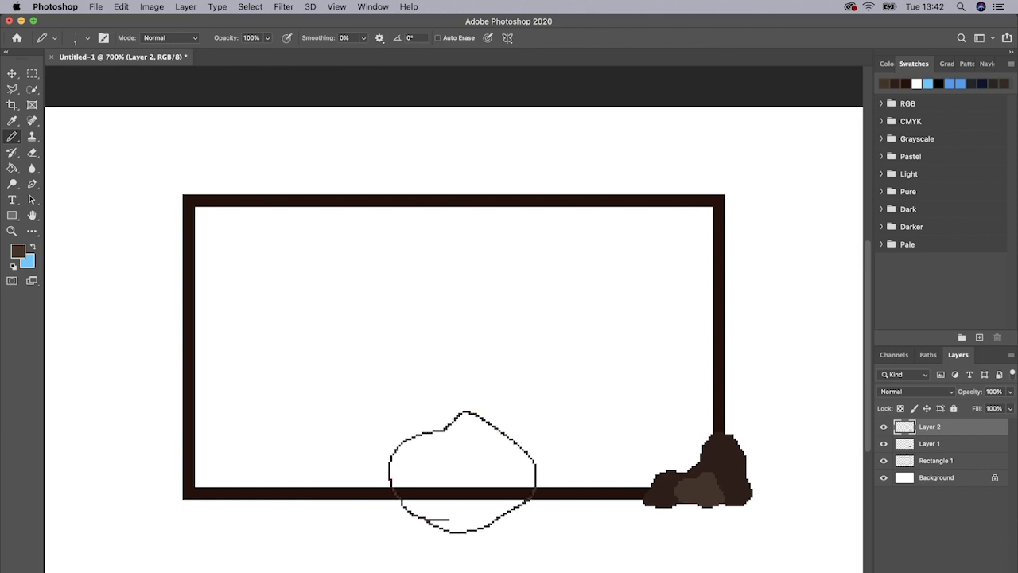
# Undo the stray rock outline and sample the corner rock's dark brown as the foreground colour.
pyautogui.hotkey('ctrl', 'z')
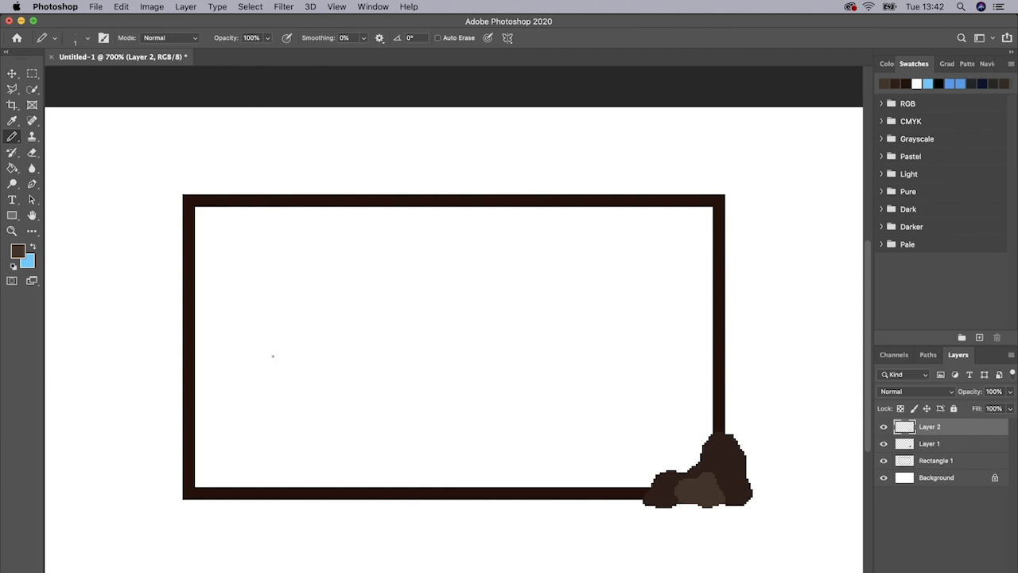
pyautogui.click(16, 251)
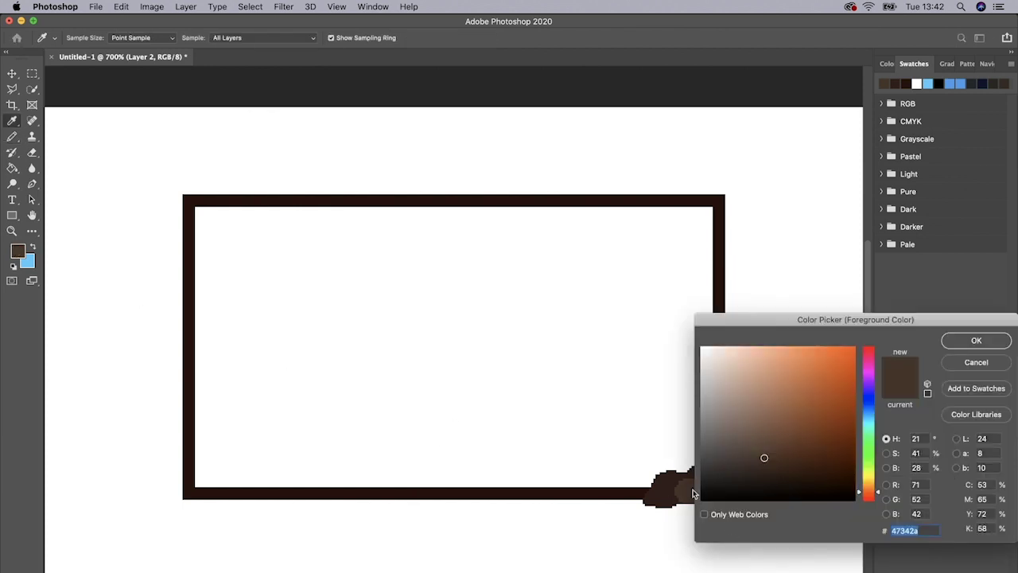
pyautogui.click(665, 488)
pyautogui.press('Return')
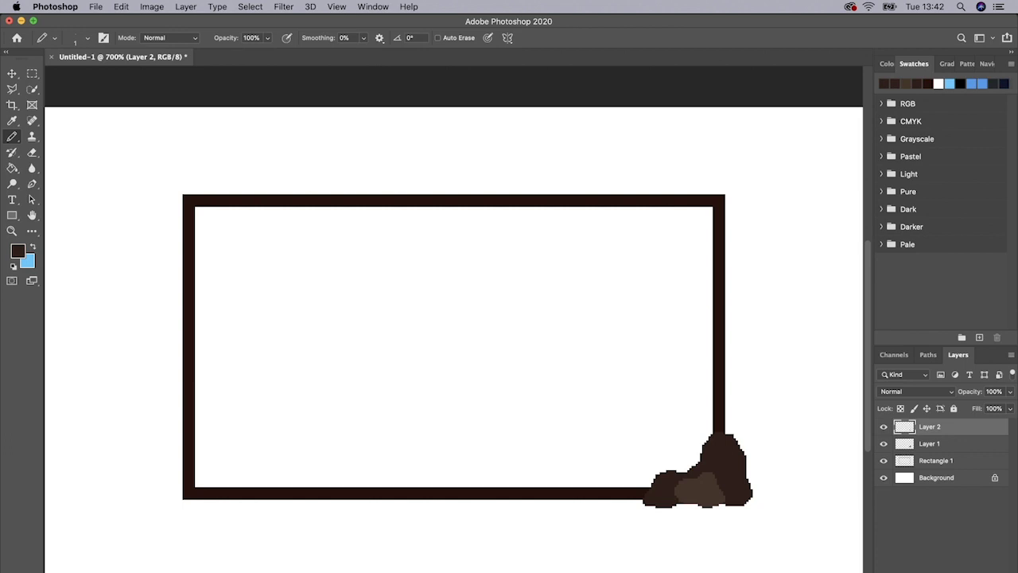
# On new Layer 3, outline and fill a large dark brown rock across the bottom edge.
pyautogui.press('super+alt+shift+n')
pyautogui.moveTo(435, 431)
pyautogui.mouseDown()
pyautogui.moveTo(400, 466)
pyautogui.moveTo(361, 476)
pyautogui.moveTo(358, 501)
pyautogui.moveTo(402, 547)
pyautogui.moveTo(423, 535)
pyautogui.moveTo(497, 538)
pyautogui.moveTo(539, 489)
pyautogui.moveTo(514, 447)
pyautogui.moveTo(438, 429)
pyautogui.mouseUp()
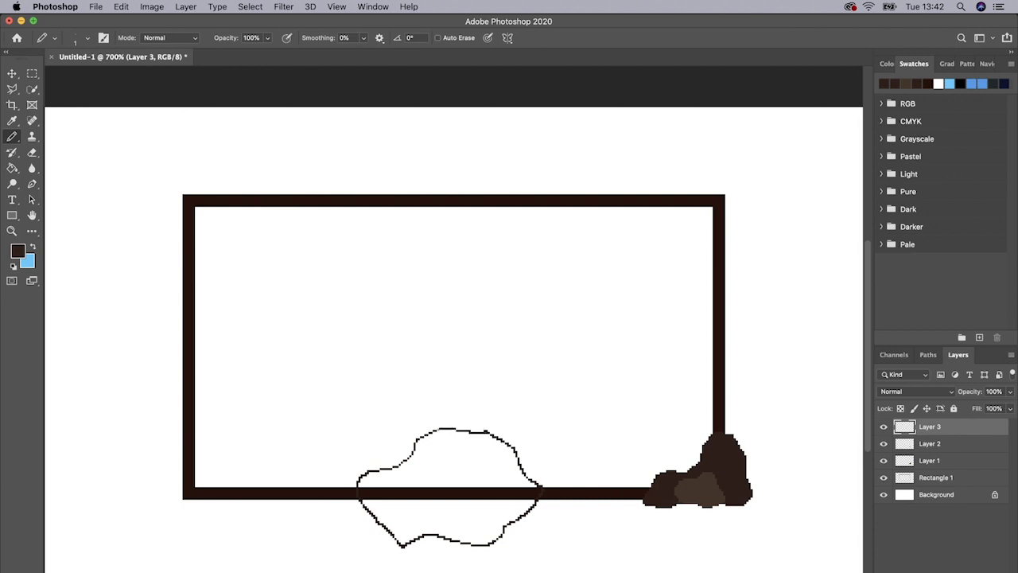
pyautogui.press('g')
pyautogui.click(469, 459)
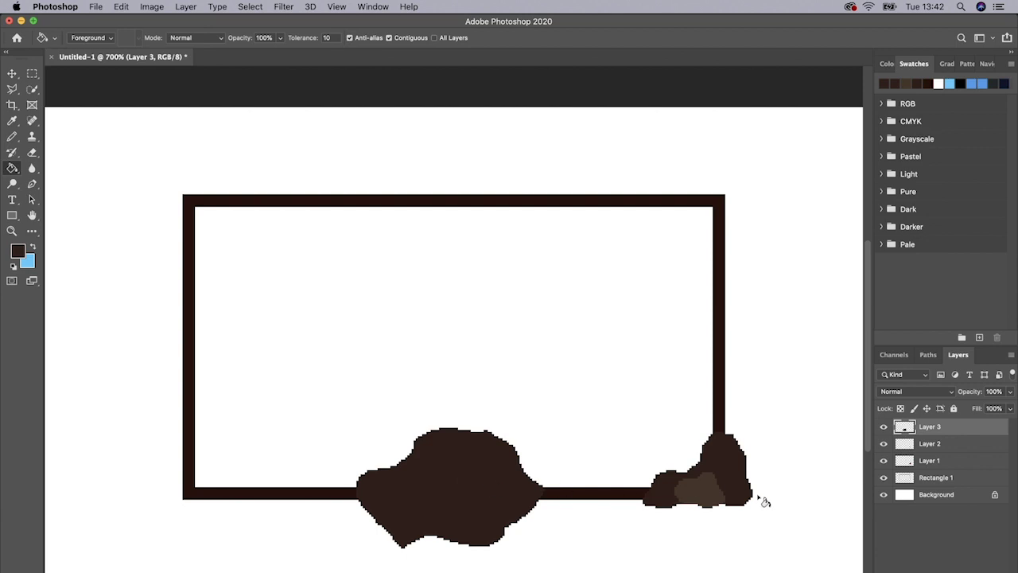
# Add new Layer 4 and set the Pencil colour to medium brown #5e4a3d.
pyautogui.press('super+shift+alt+n')
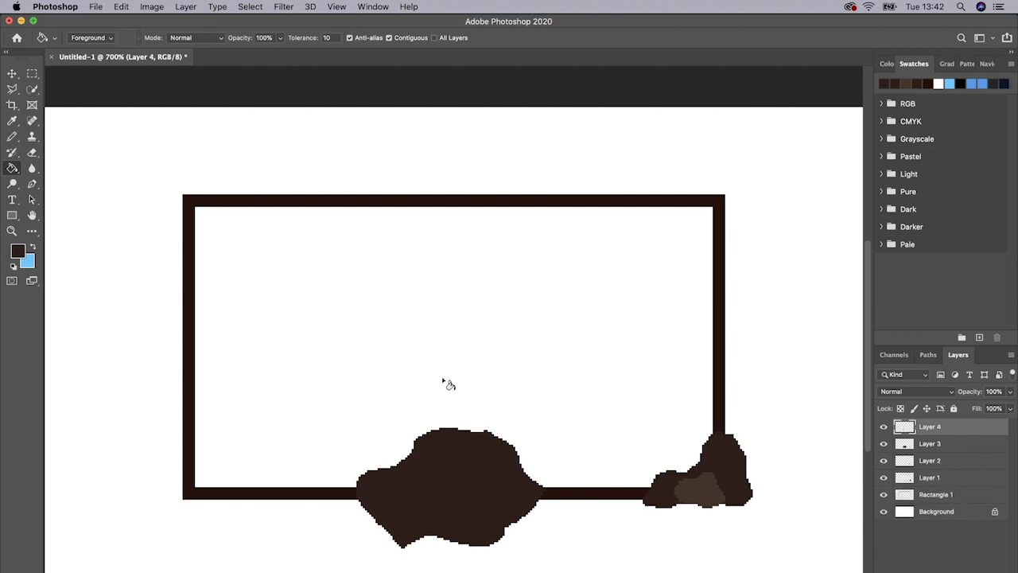
pyautogui.click(11, 137)
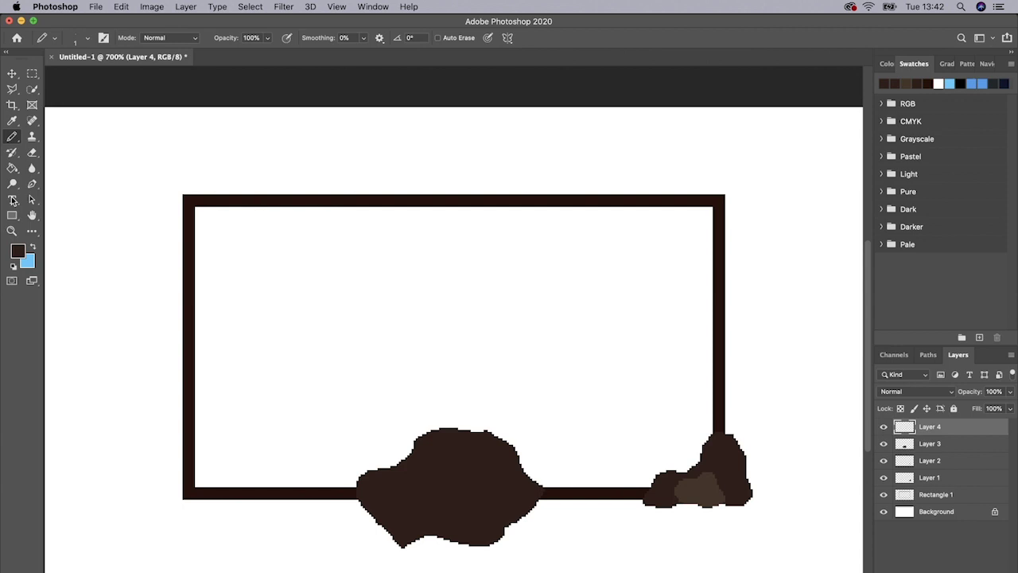
pyautogui.click(17, 251)
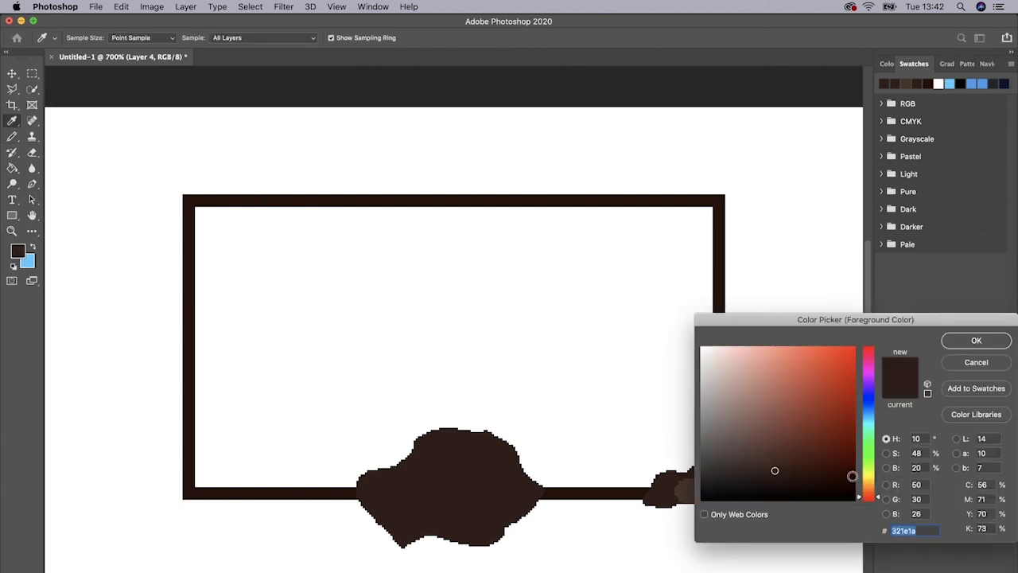
pyautogui.click(690, 487)
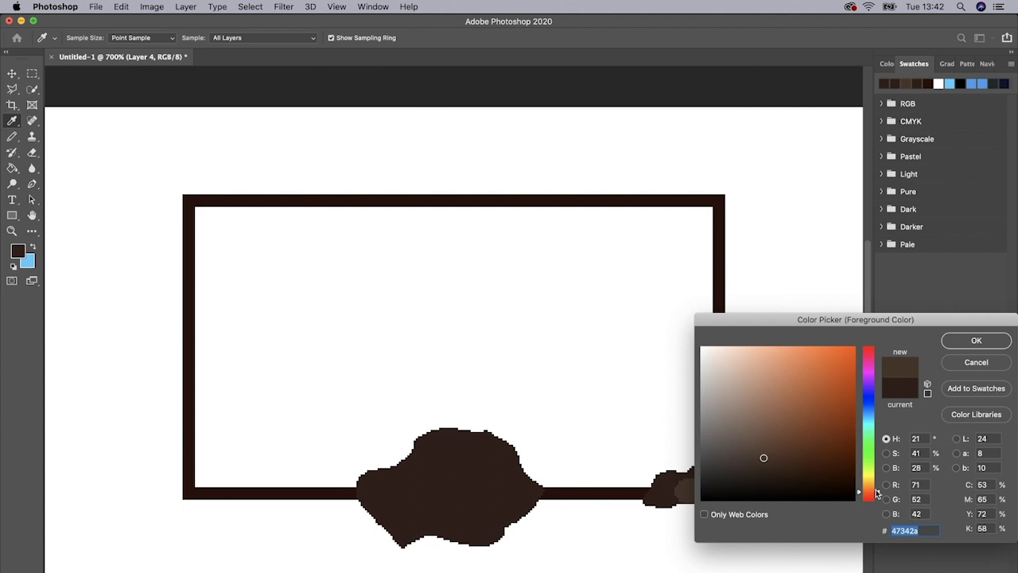
pyautogui.click(754, 444)
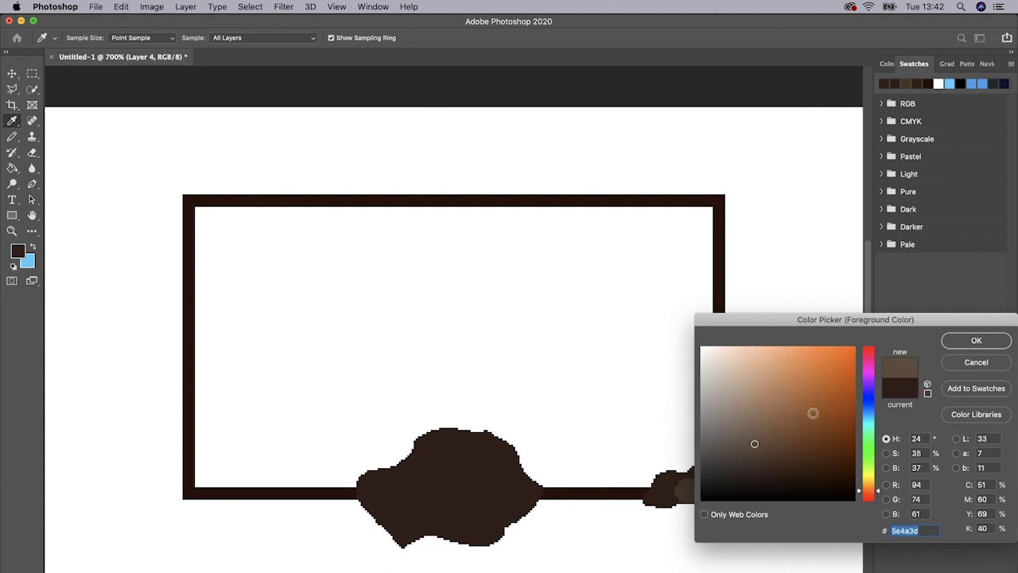
pyautogui.click(969, 343)
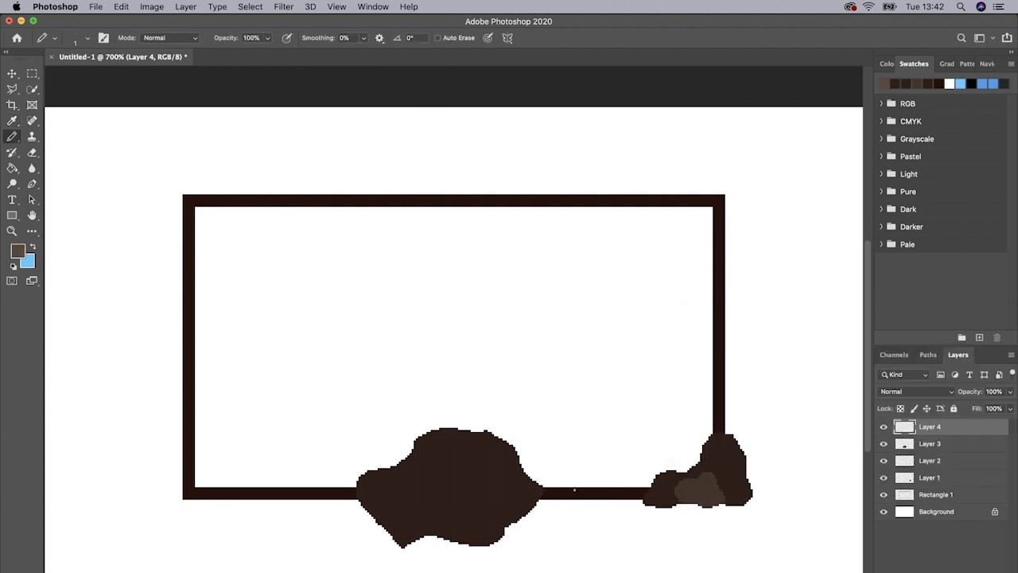
# Outline and fill a small medium brown rock on the bottom edge between the dark rocks.
pyautogui.moveTo(579, 489)
pyautogui.mouseDown()
pyautogui.moveTo(597, 476)
pyautogui.moveTo(633, 485)
pyautogui.moveTo(602, 526)
pyautogui.moveTo(583, 491)
pyautogui.mouseUp()
pyautogui.press('g')
pyautogui.click(602, 493)
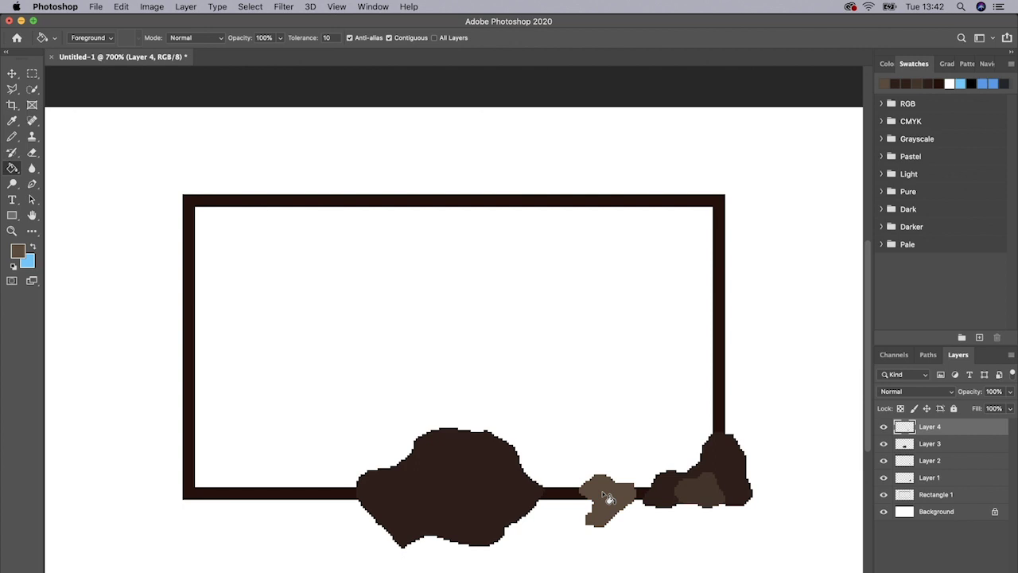
pyautogui.press('b')
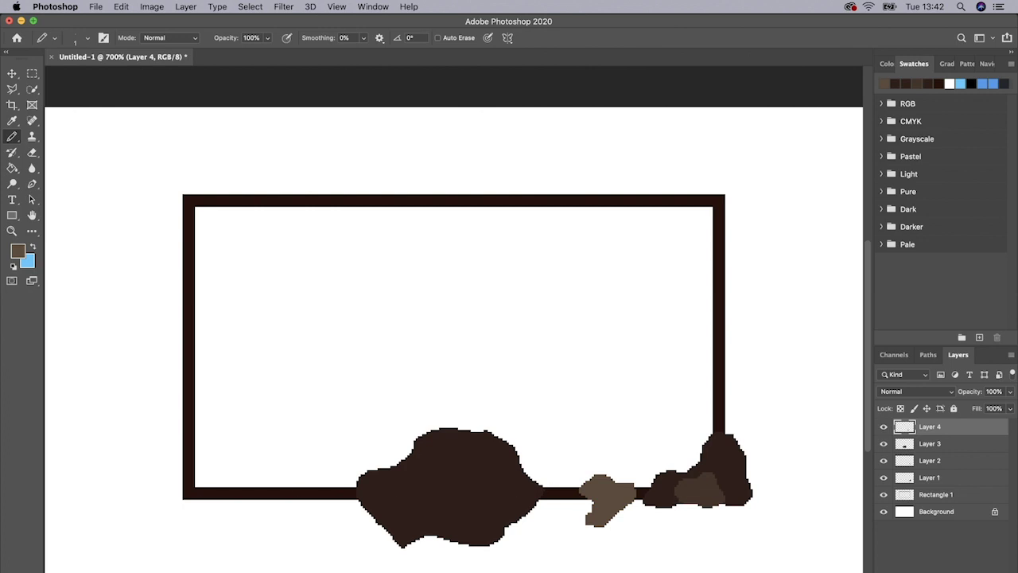
# On new Layer 5, outline and fill a medium brown rock over the frame's left edge.
pyautogui.press('super+shift+alt+n')
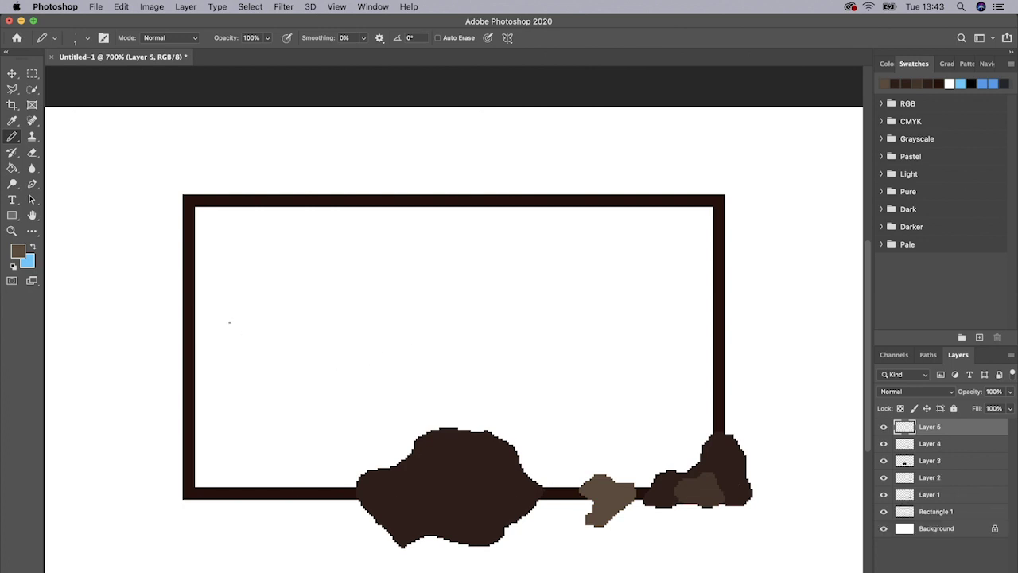
pyautogui.moveTo(197, 258)
pyautogui.mouseDown()
pyautogui.moveTo(176, 286)
pyautogui.moveTo(174, 323)
pyautogui.moveTo(194, 379)
pyautogui.moveTo(209, 322)
pyautogui.moveTo(199, 259)
pyautogui.mouseUp()
pyautogui.press('g')
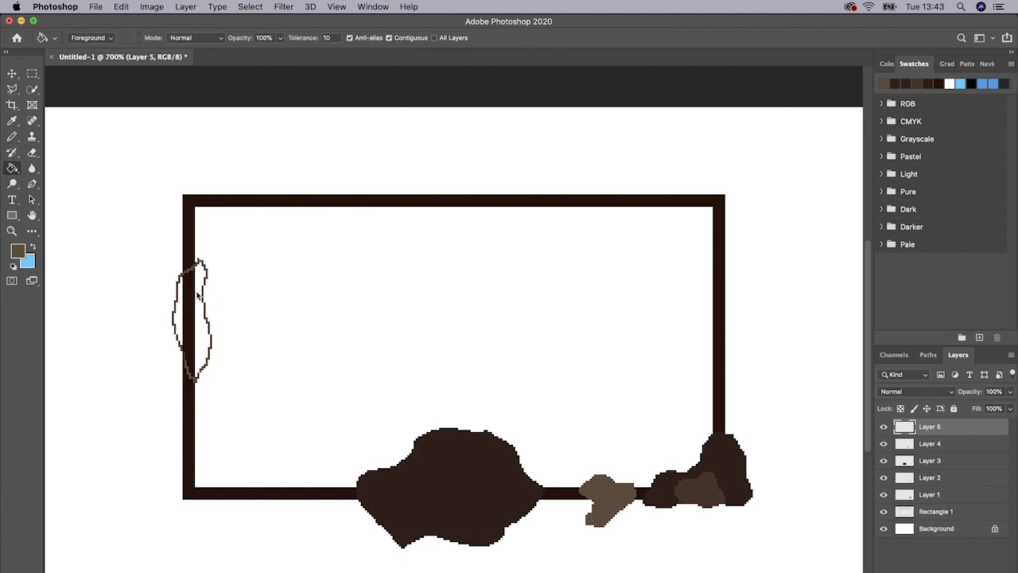
pyautogui.click(200, 290)
# Pencil over the light gap on top of the left rock, then bring up the foreground colour picker.
pyautogui.press('v')
pyautogui.press('b')
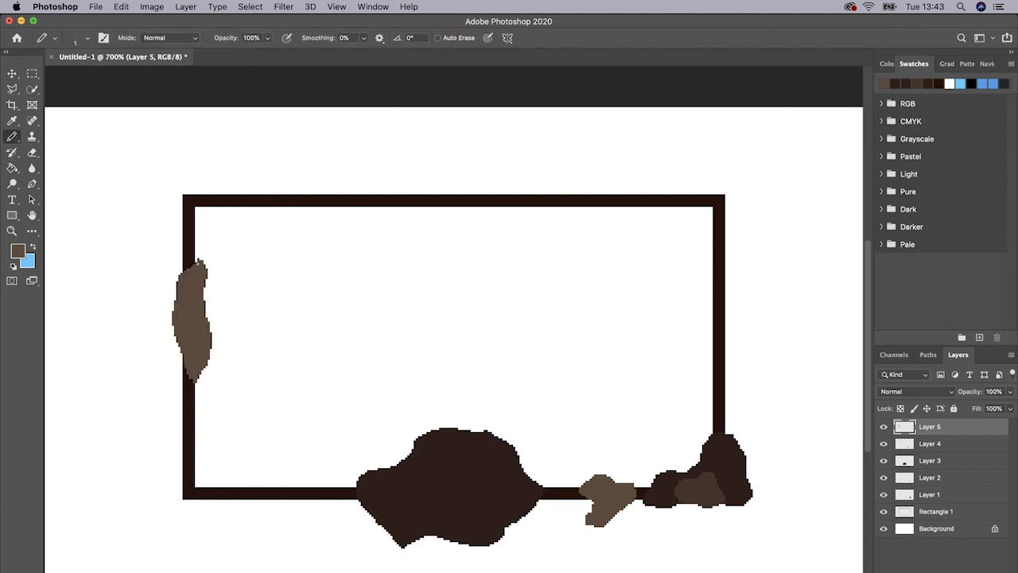
pyautogui.click(196, 262)
pyautogui.click(17, 250)
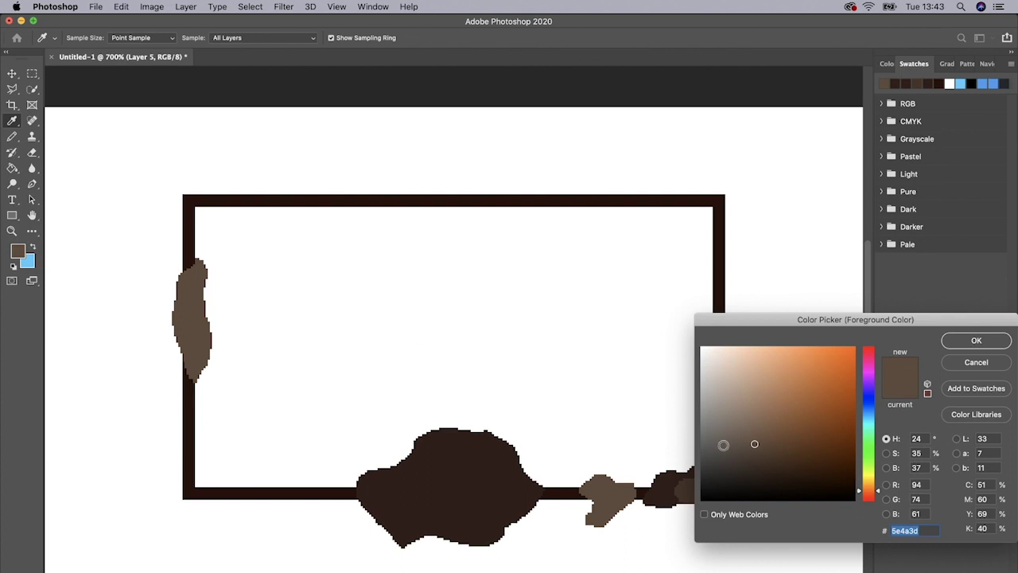
# Choose a darker red-brown as the foreground colour.
pyautogui.click(867, 496)
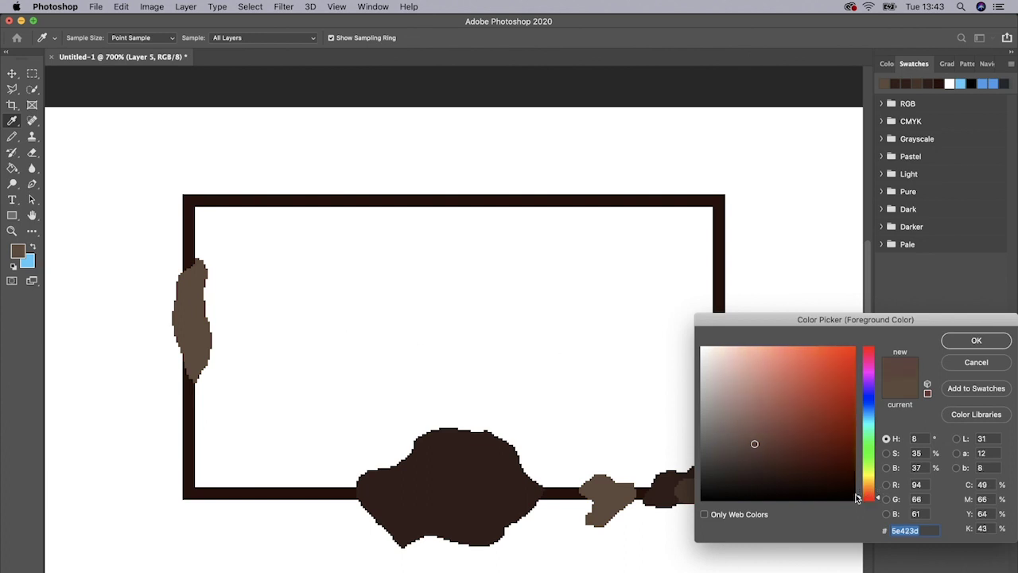
pyautogui.click(752, 471)
pyautogui.click(979, 347)
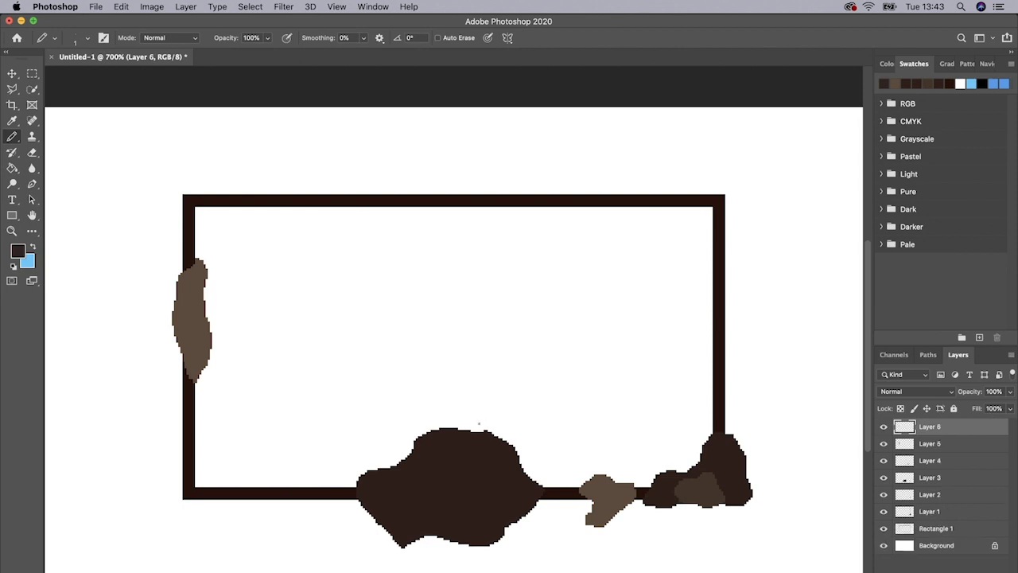
# Outline a rock around the bottom-left corner, redoing the first stroke, and fill it dark brown.
pyautogui.moveTo(174, 445)
pyautogui.mouseDown()
pyautogui.moveTo(167, 472)
pyautogui.moveTo(180, 503)
pyautogui.moveTo(223, 507)
pyautogui.moveTo(236, 498)
pyautogui.moveTo(226, 476)
pyautogui.mouseUp()
pyautogui.press('super+z')
pyautogui.moveTo(198, 415)
pyautogui.mouseDown()
pyautogui.moveTo(177, 430)
pyautogui.moveTo(159, 489)
pyautogui.moveTo(200, 512)
pyautogui.moveTo(266, 499)
pyautogui.moveTo(279, 479)
pyautogui.moveTo(213, 456)
pyautogui.moveTo(198, 417)
pyautogui.mouseUp()
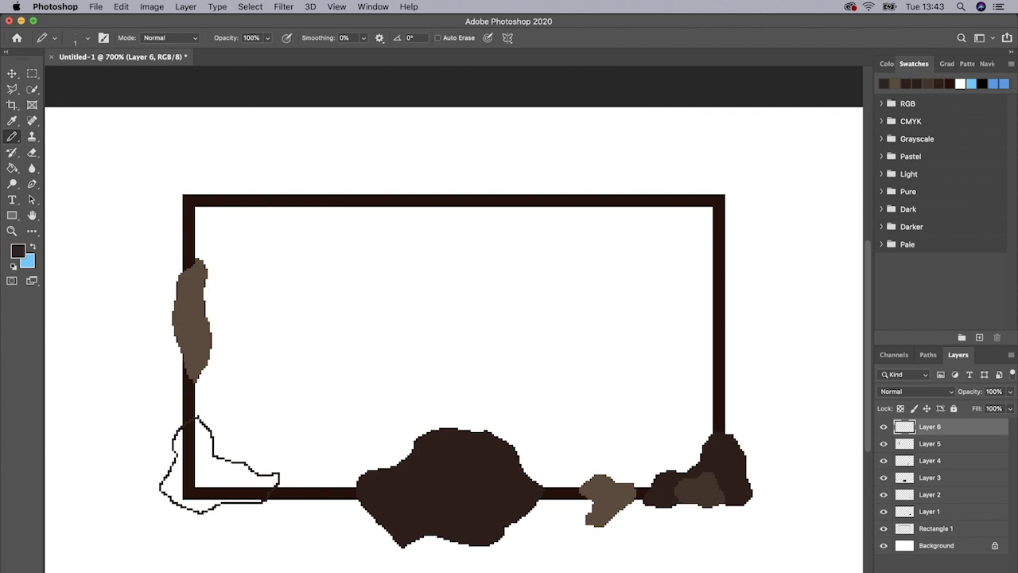
pyautogui.press('g')
pyautogui.click(210, 459)
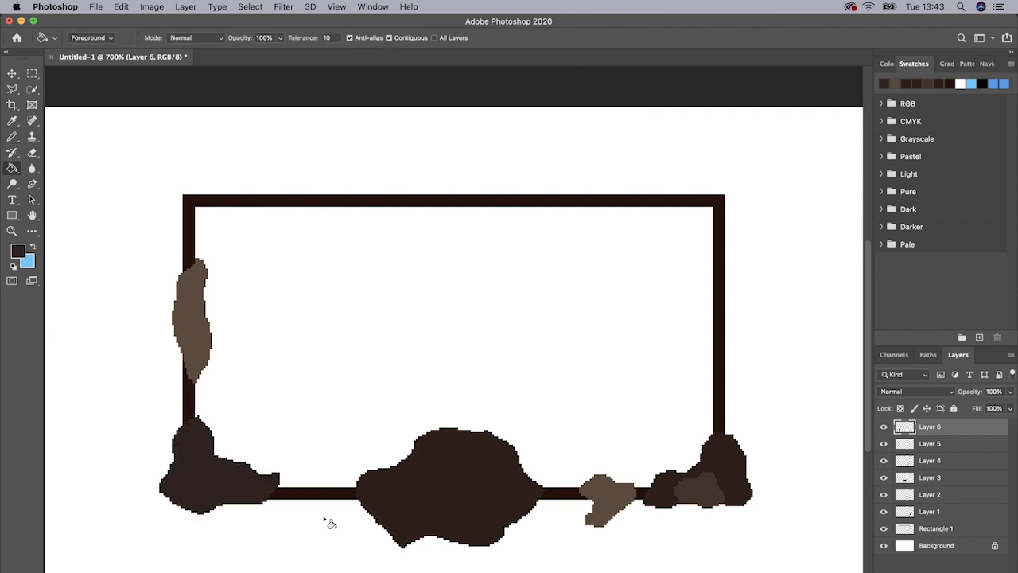
pyautogui.press('e')
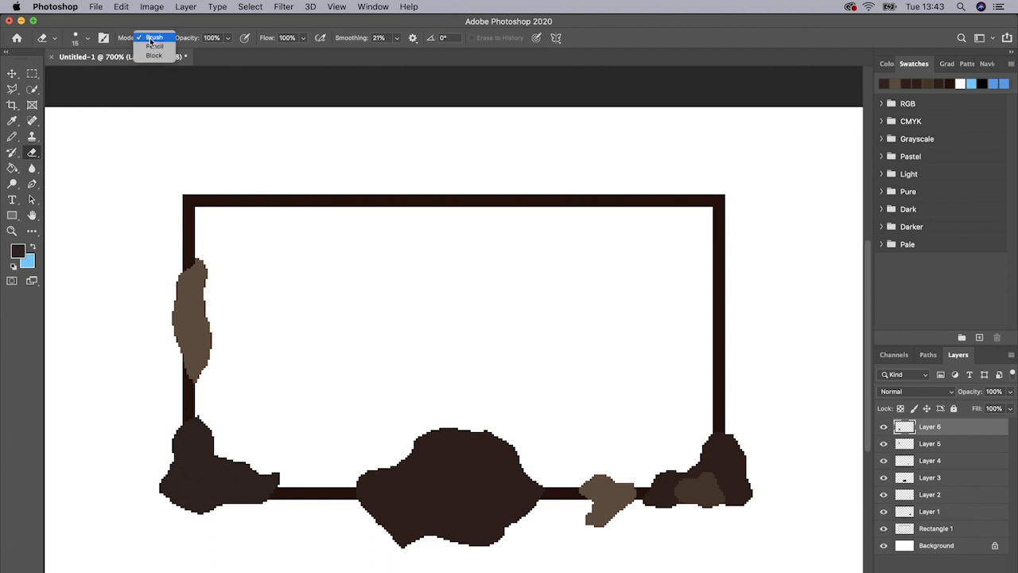
# Erase stray pixels on the bottom-left rock's edge with a size-4 pencil-mode eraser.
pyautogui.click(155, 46)
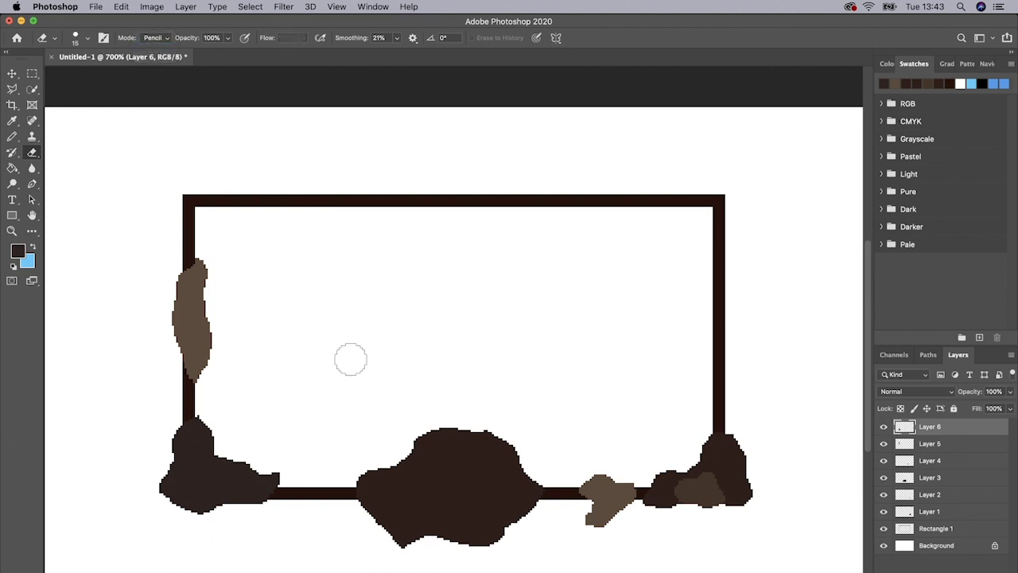
pyautogui.press('[')
pyautogui.press('[')
pyautogui.press('[')
pyautogui.press('[')
pyautogui.press('[')
pyautogui.press('[')
pyautogui.press('[')
pyautogui.press('[')
pyautogui.moveTo(270, 477); pyautogui.dragTo(276, 471)
pyautogui.press('super+minus')
pyautogui.press('super+minus')
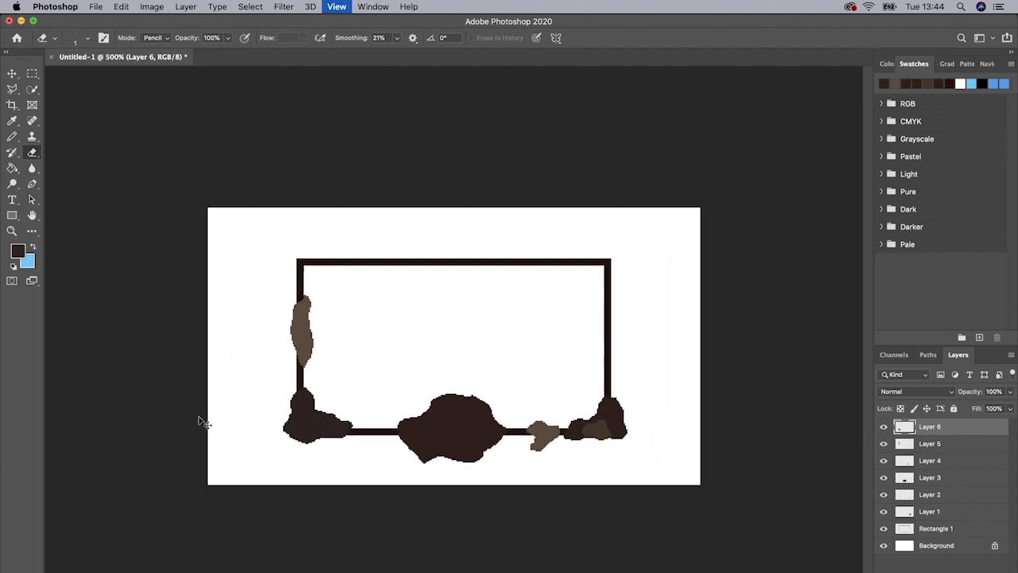
pyautogui.press('super+equal')
pyautogui.press('super+equal')
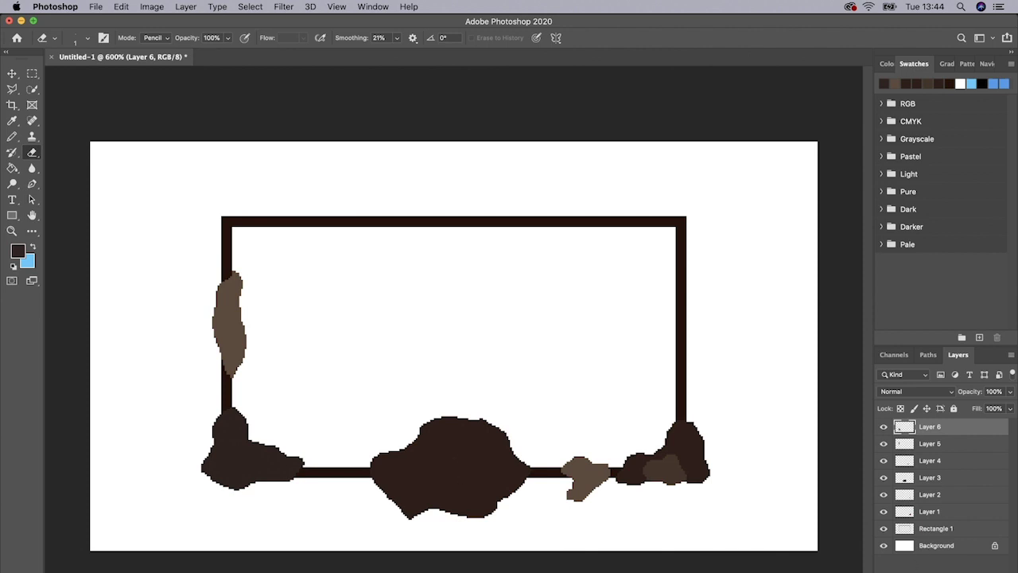
# Add new layers and clip Layer 8 to the bottom-left rock's Layer 6.
pyautogui.press('super+shift+alt+n')
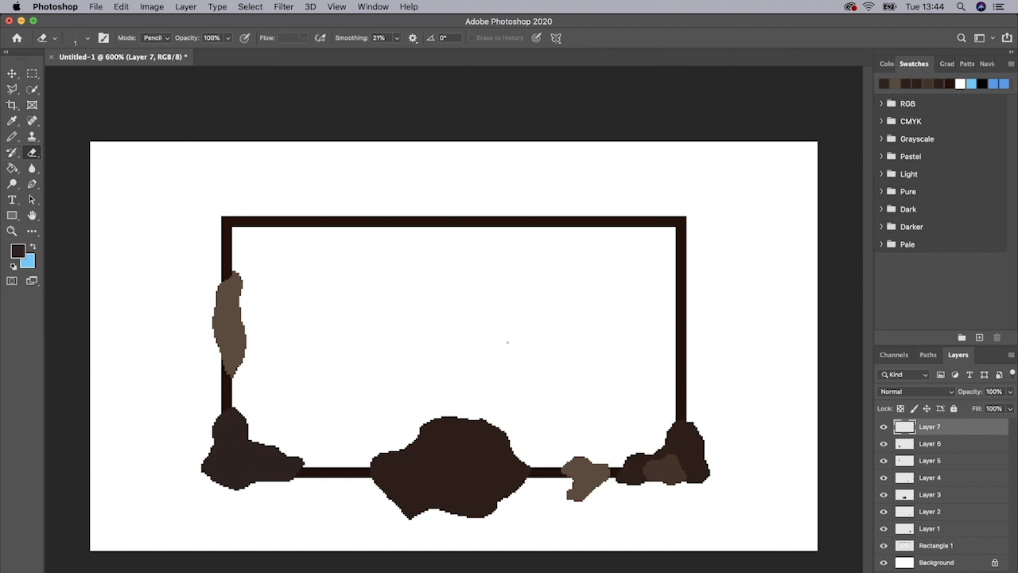
pyautogui.press('v')
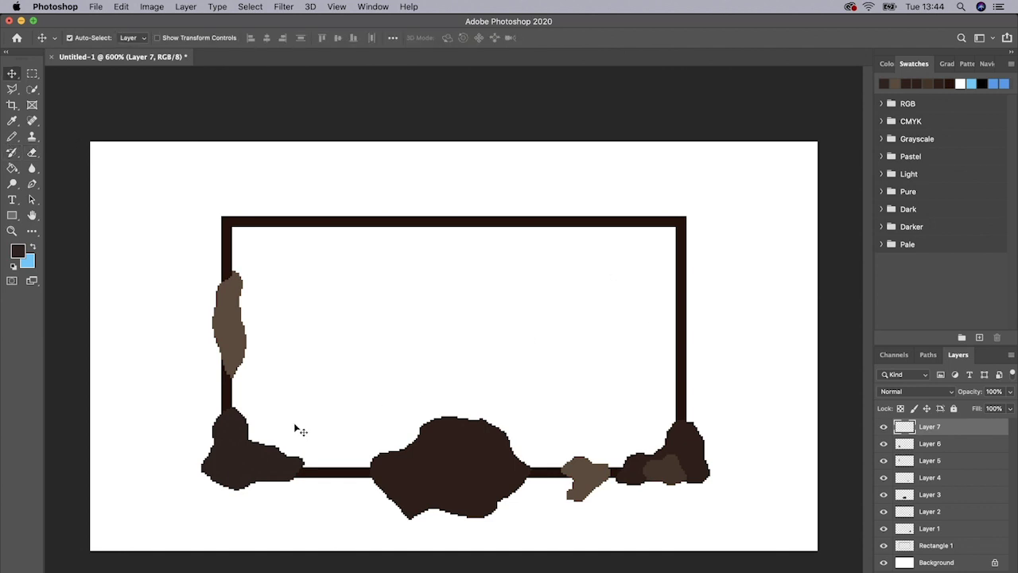
pyautogui.click(241, 448)
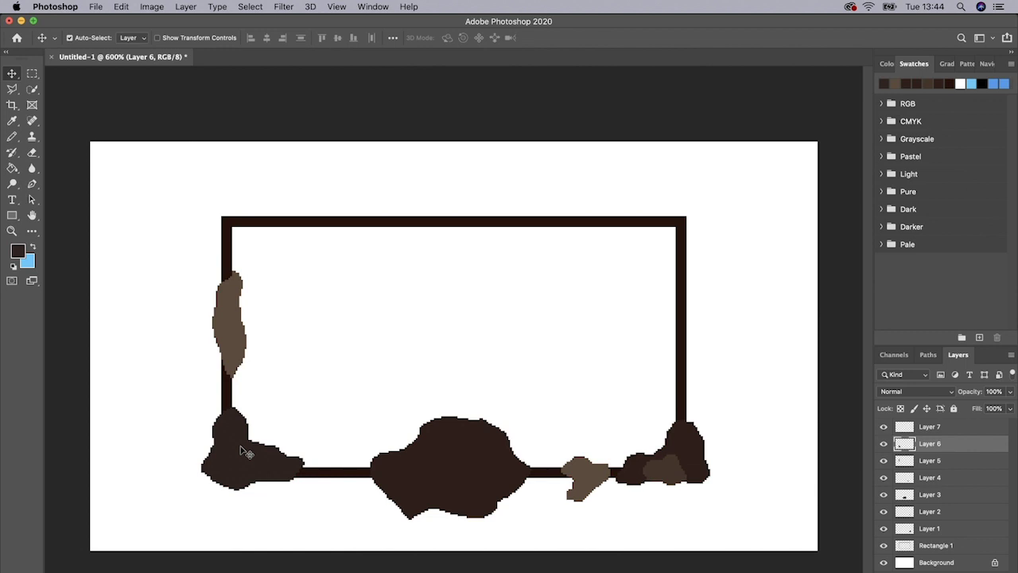
pyautogui.press('alt+shift+super+n')
pyautogui.rightClick(950, 444)
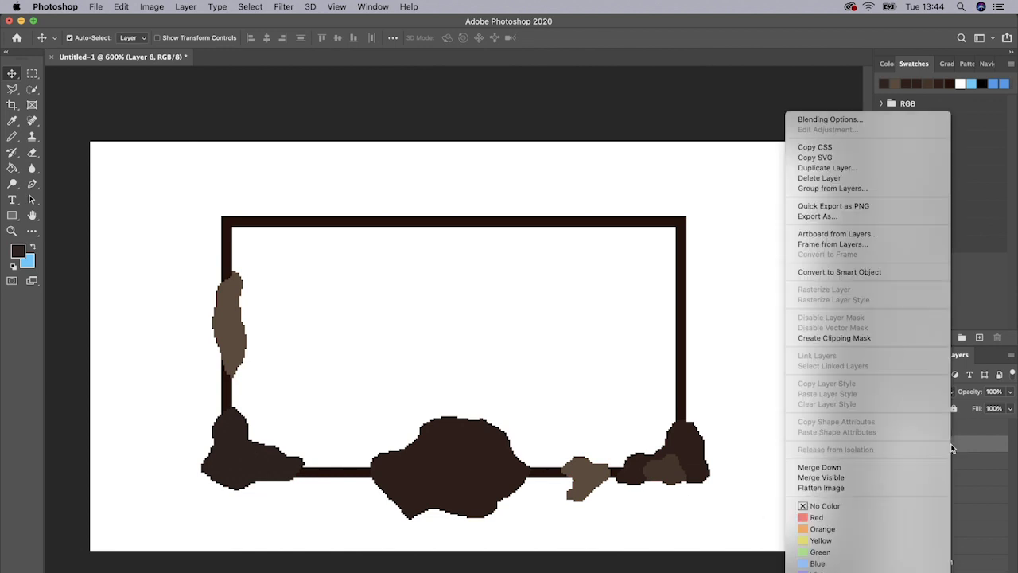
pyautogui.click(831, 338)
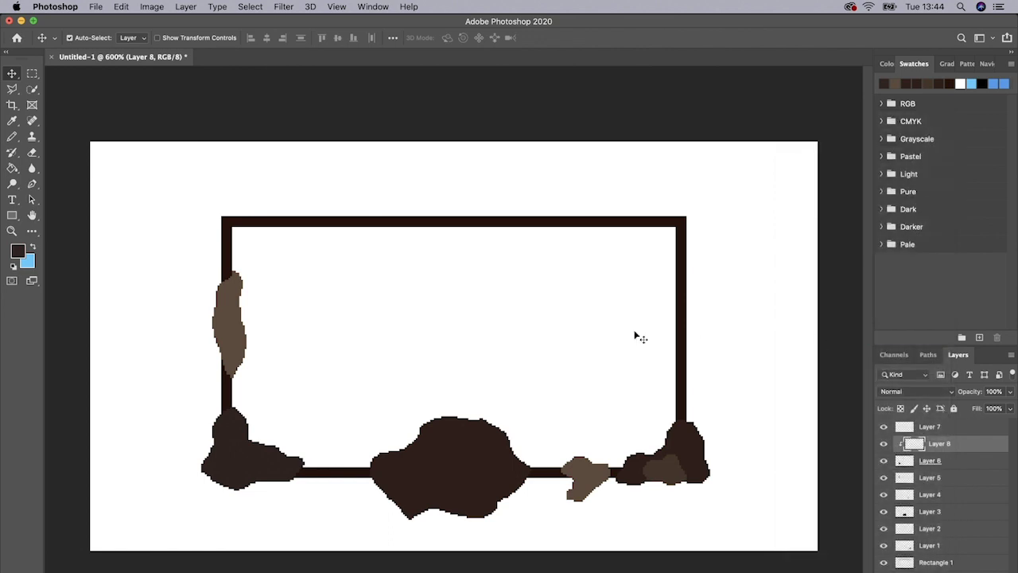
# Zoom to the bottom-left corner and set the Pencil's colour to bright orange #f65a2a.
pyautogui.press('super+equal')
pyautogui.press('super+equal')
pyautogui.press('super+equal')
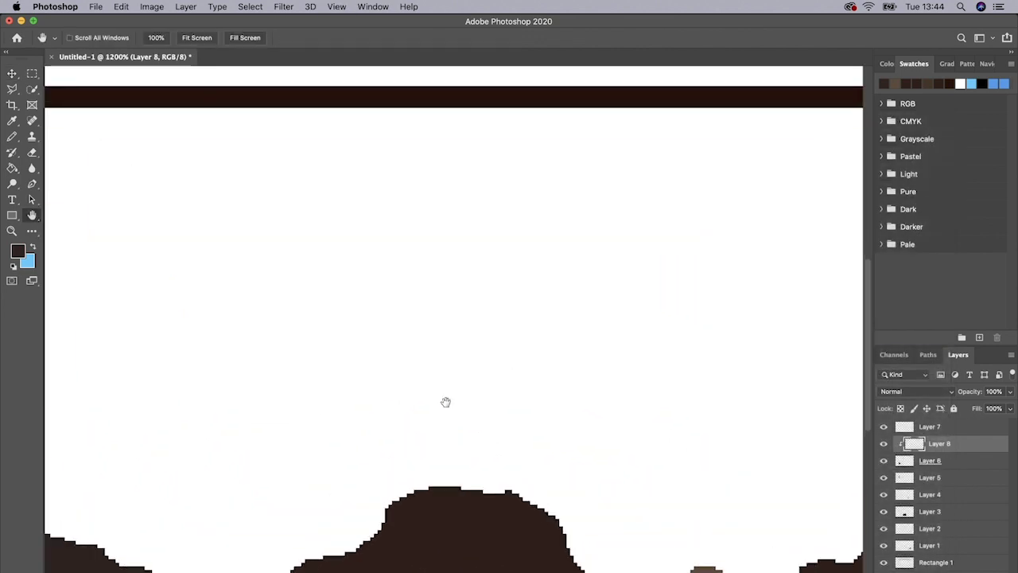
pyautogui.moveTo(445, 402); pyautogui.dragTo(736, 341)
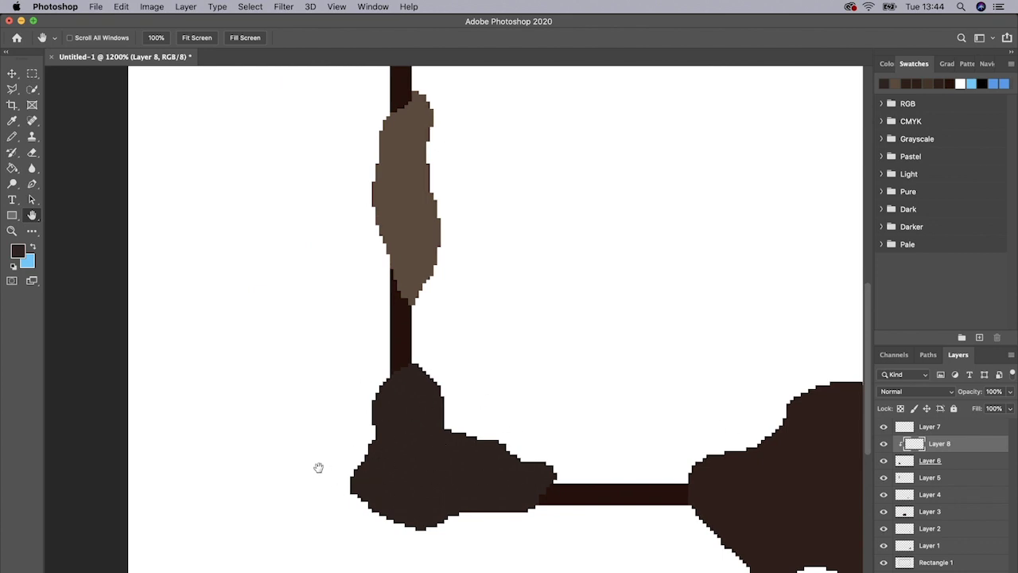
pyautogui.click(12, 136)
pyautogui.click(21, 255)
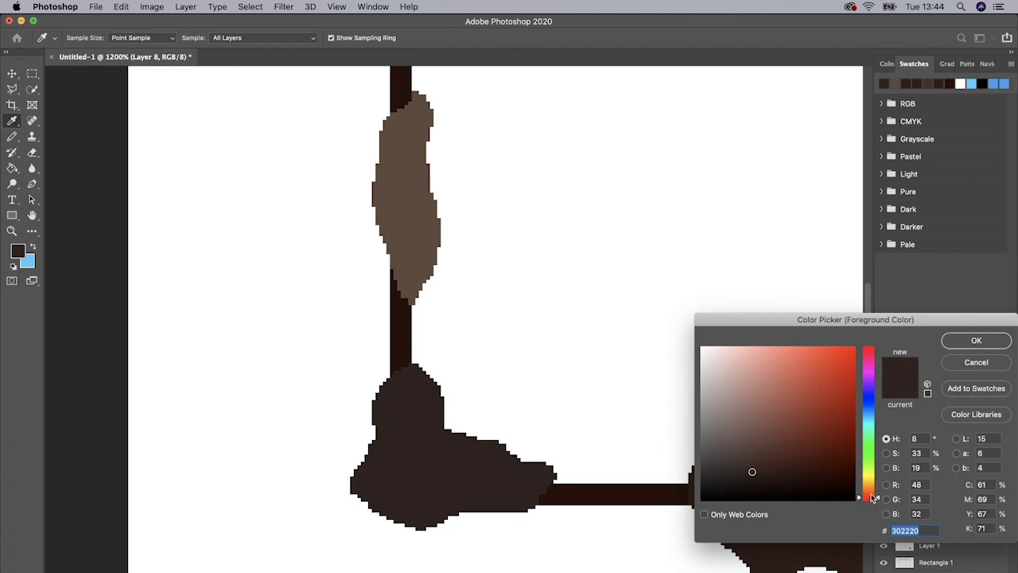
pyautogui.write('302420')
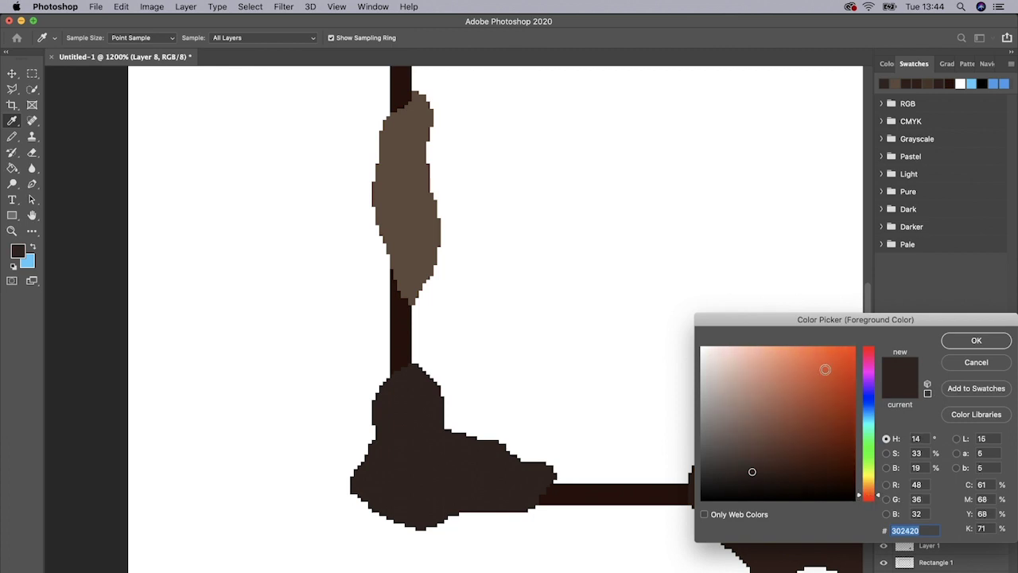
pyautogui.moveTo(817, 355); pyautogui.dragTo(829, 351)
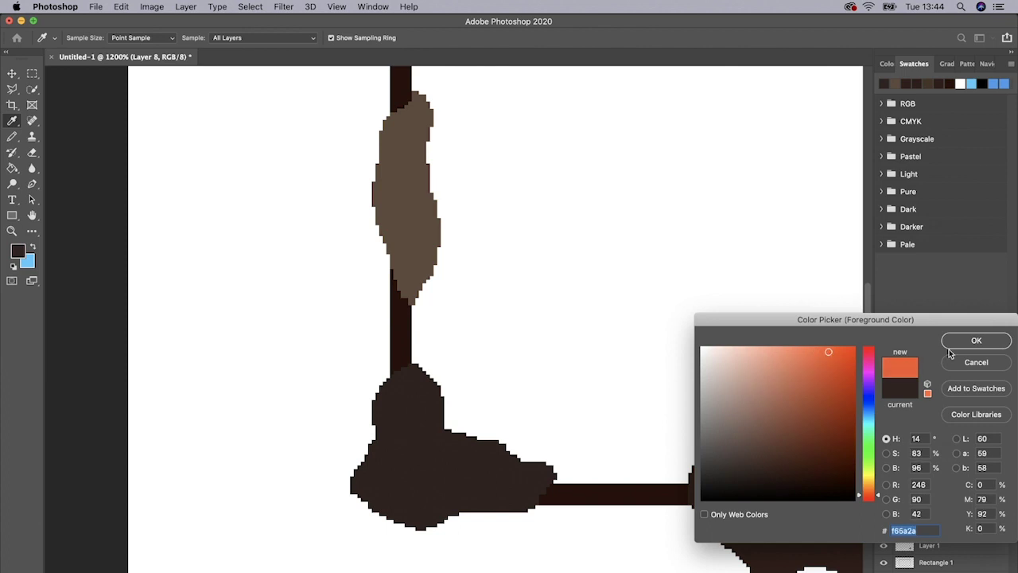
pyautogui.click(976, 340)
# Pencil an orange outline along the upper side of the bottom-left rock on Layer 8.
pyautogui.press('b')
pyautogui.click(442, 430)
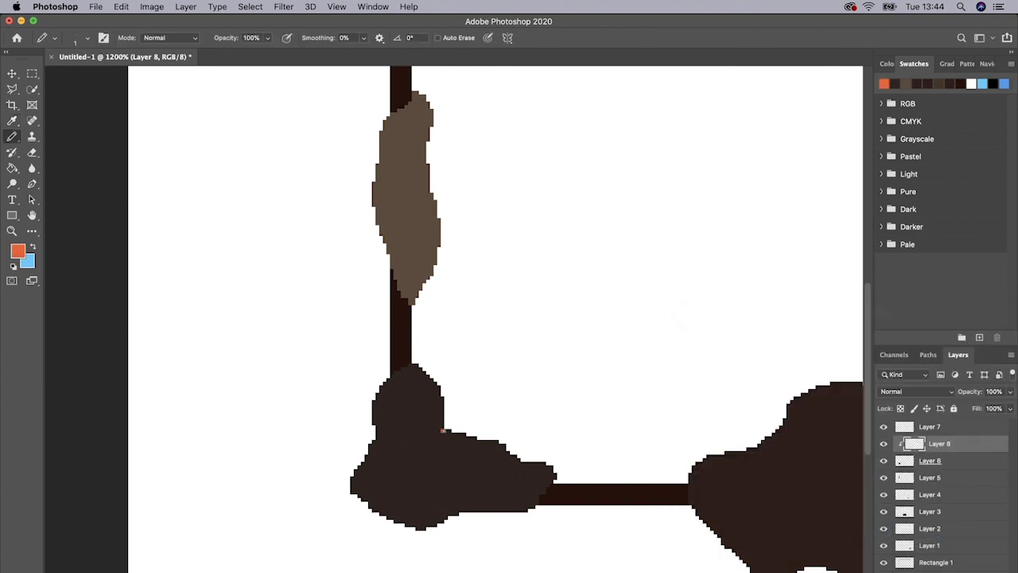
pyautogui.press('super+z')
pyautogui.moveTo(406, 370)
pyautogui.mouseDown()
pyautogui.moveTo(412, 432)
pyautogui.moveTo(463, 461)
pyautogui.moveTo(494, 503)
pyautogui.mouseUp()
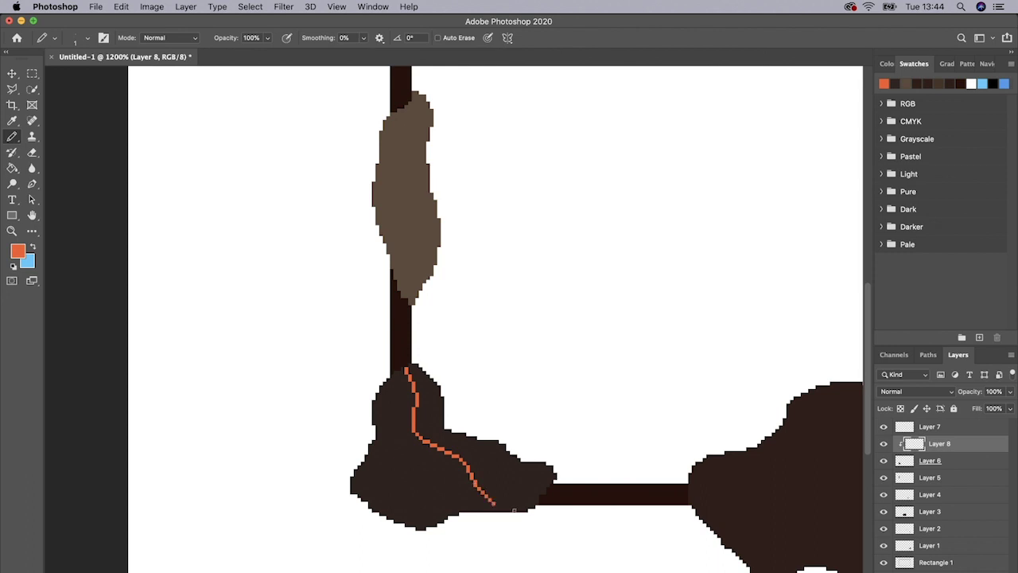
pyautogui.press('super+z')
pyautogui.press('super+z')
pyautogui.press('super+z')
pyautogui.press('super+z')
pyautogui.press('super+z')
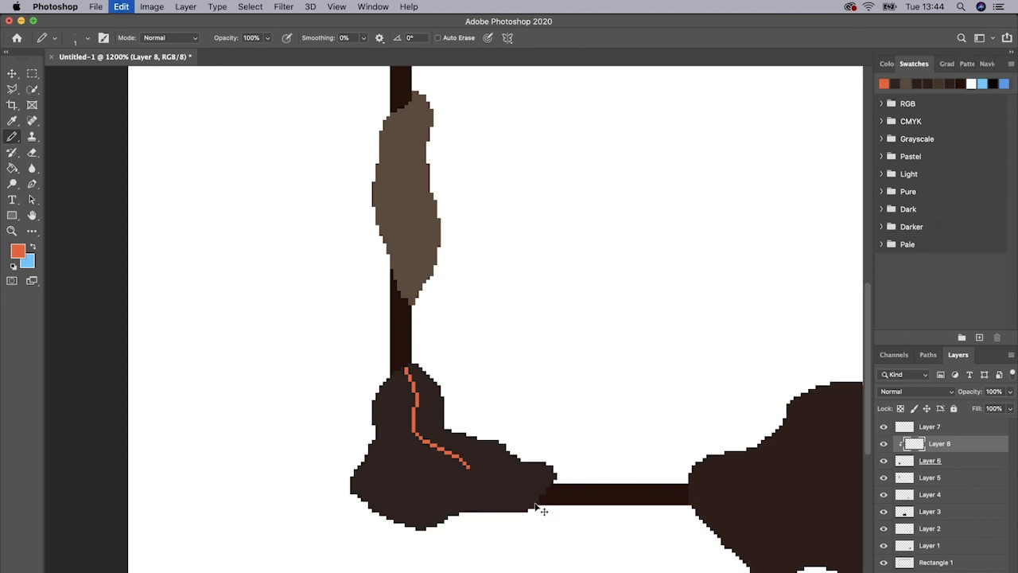
pyautogui.moveTo(443, 448)
pyautogui.mouseDown()
pyautogui.moveTo(493, 444)
pyautogui.moveTo(513, 456)
pyautogui.mouseUp()
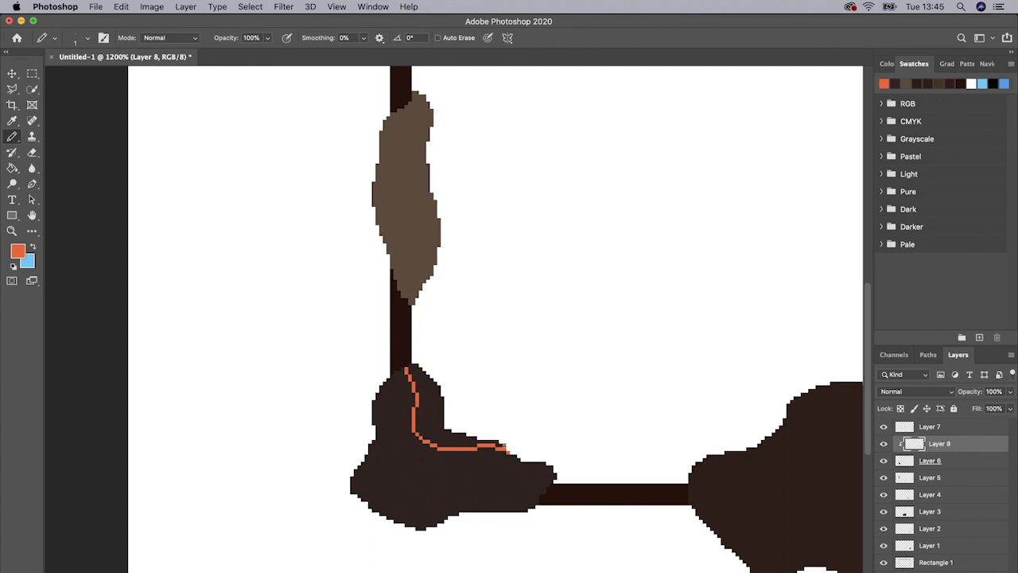
pyautogui.moveTo(412, 365); pyautogui.dragTo(407, 371)
pyautogui.click(503, 443)
# Fill the inside of the orange outline with the Paint Bucket.
pyautogui.press('g')
pyautogui.click(465, 439)
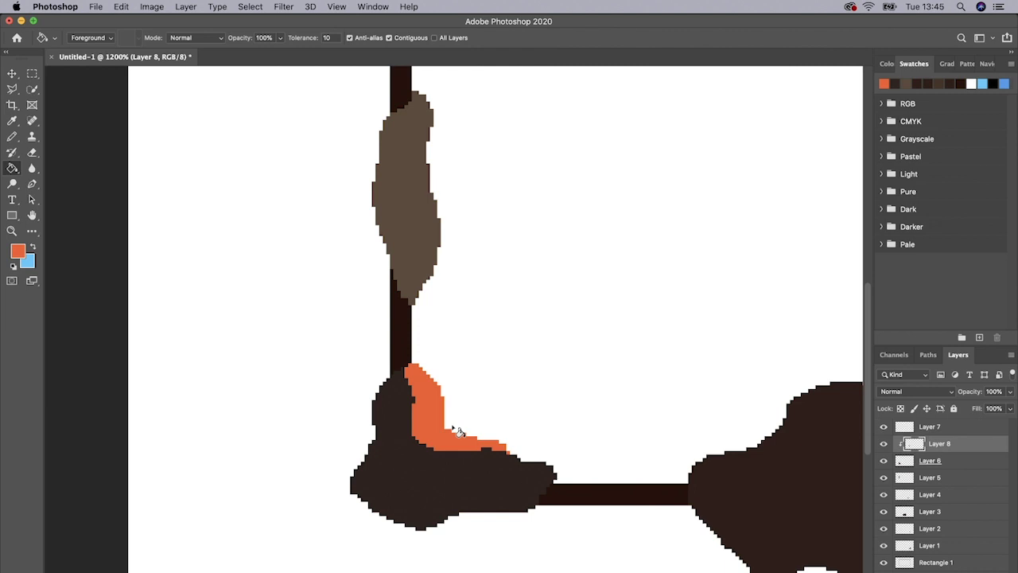
pyautogui.press('b')
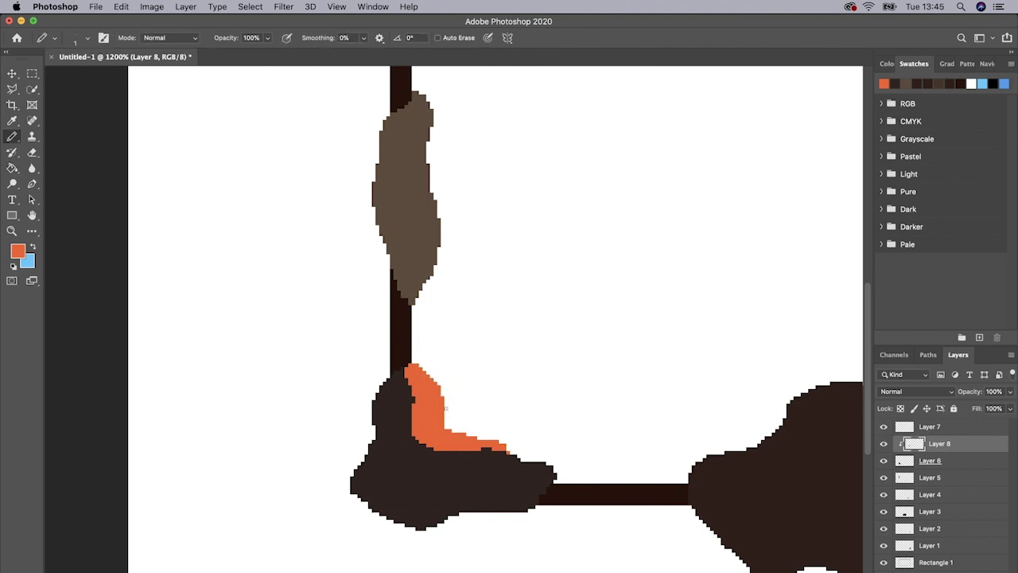
# Set the foreground colour to red #f22c1c.
pyautogui.click(17, 250)
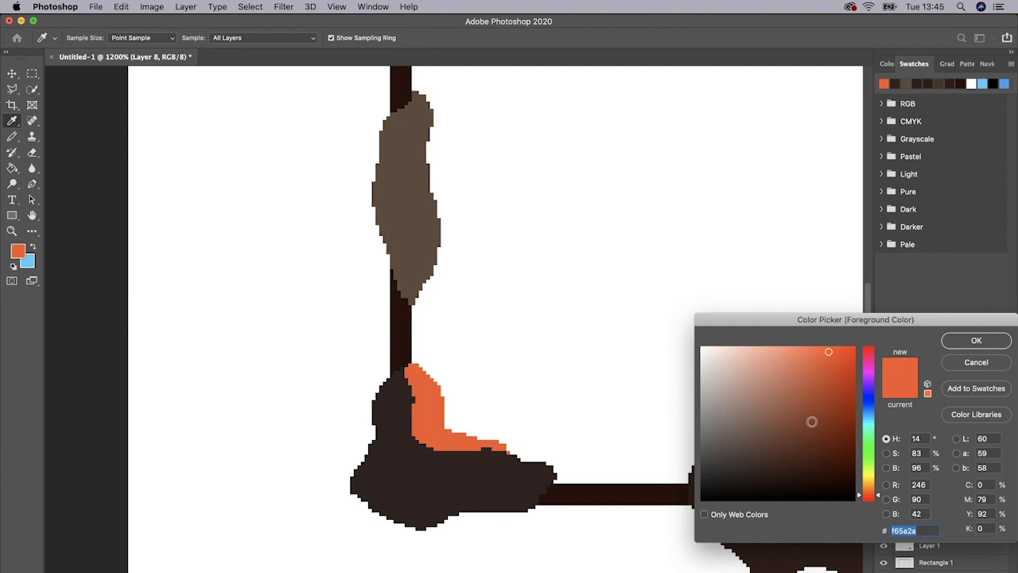
pyautogui.click(871, 499)
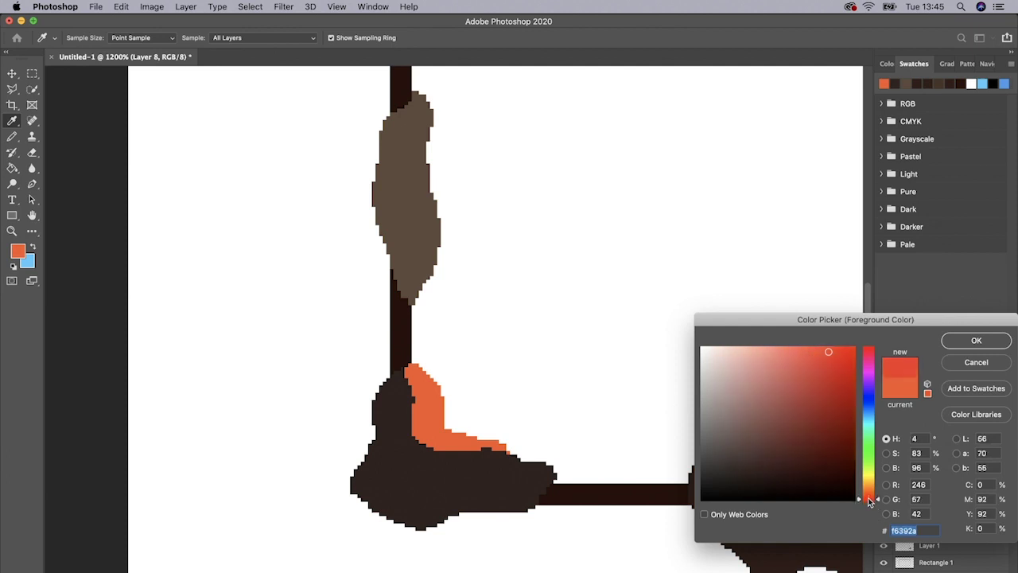
pyautogui.click(837, 354)
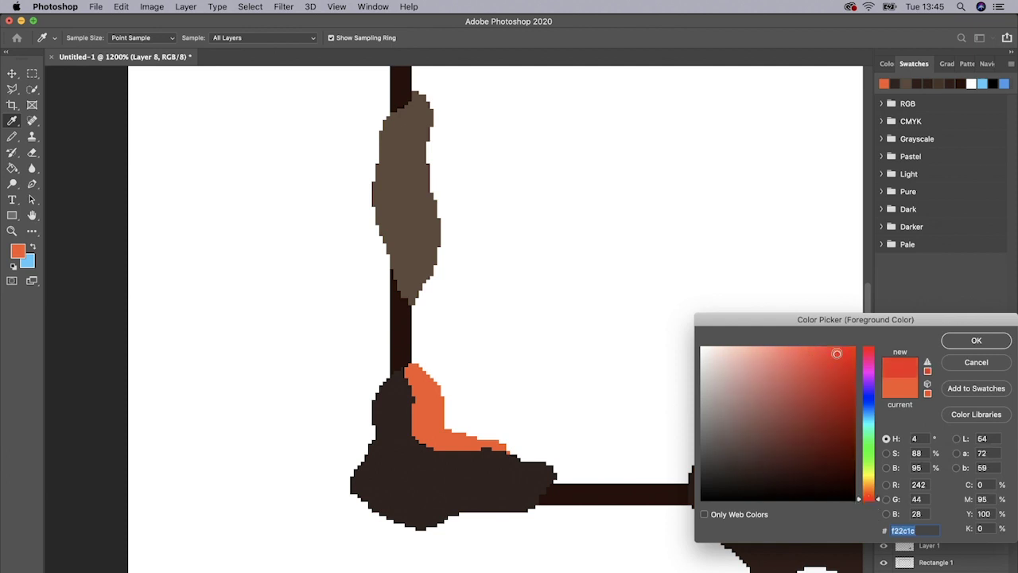
pyautogui.click(976, 340)
pyautogui.press('b')
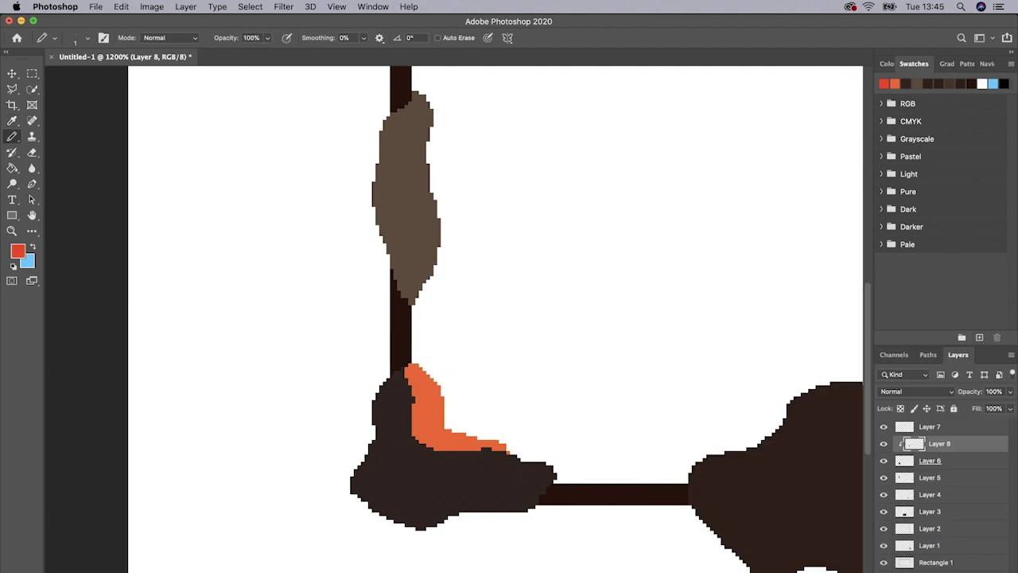
# Add a layer clipped to the orange lava and pencil red along its left and bottom edges.
pyautogui.press('super+shift+alt+n')
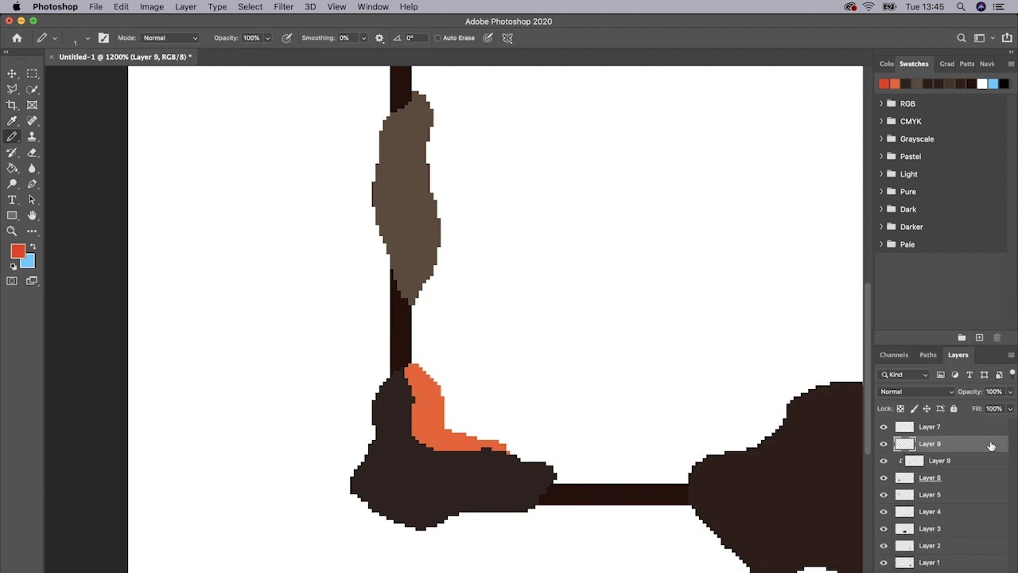
pyautogui.rightClick(980, 447)
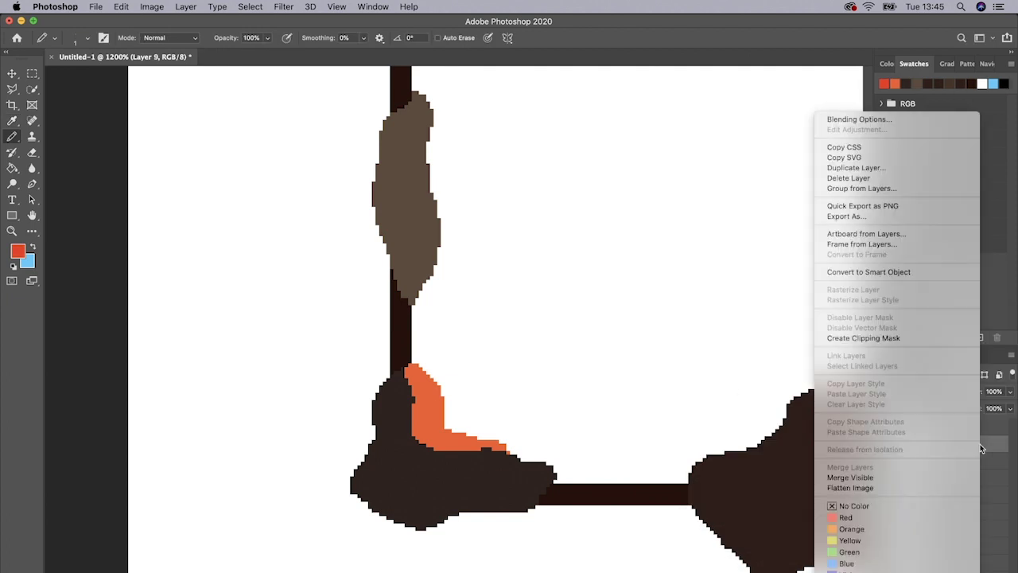
pyautogui.click(855, 338)
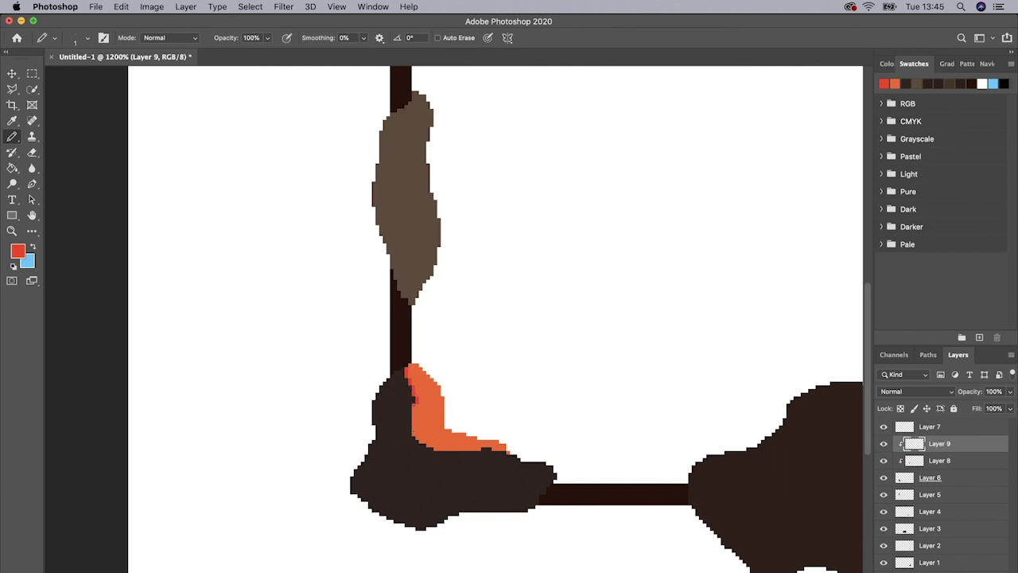
pyautogui.keyDown('shift'); pyautogui.click(414, 436); pyautogui.keyUp('shift')
pyautogui.moveTo(436, 450); pyautogui.dragTo(508, 452)
# Add Layer 10 clipped to the lava and set the colour to lighter orange #ff8c37.
pyautogui.press('super+alt+shift+n')
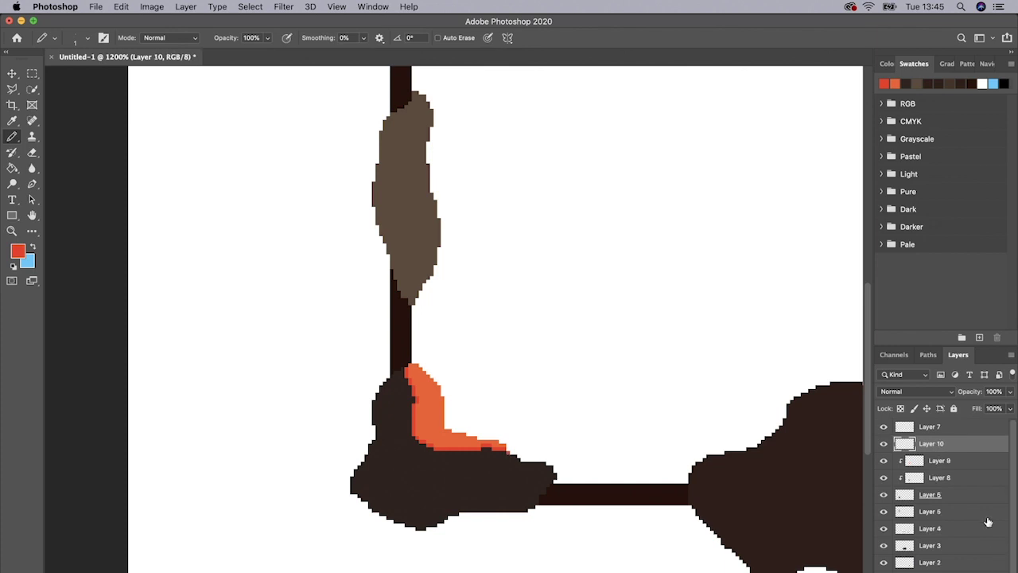
pyautogui.rightClick(967, 442)
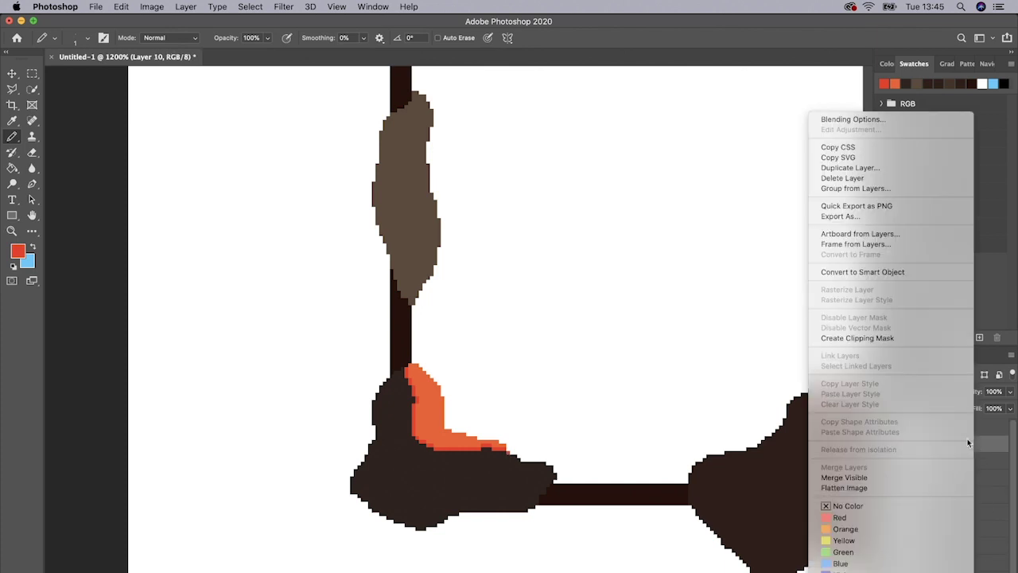
pyautogui.click(865, 338)
pyautogui.click(19, 251)
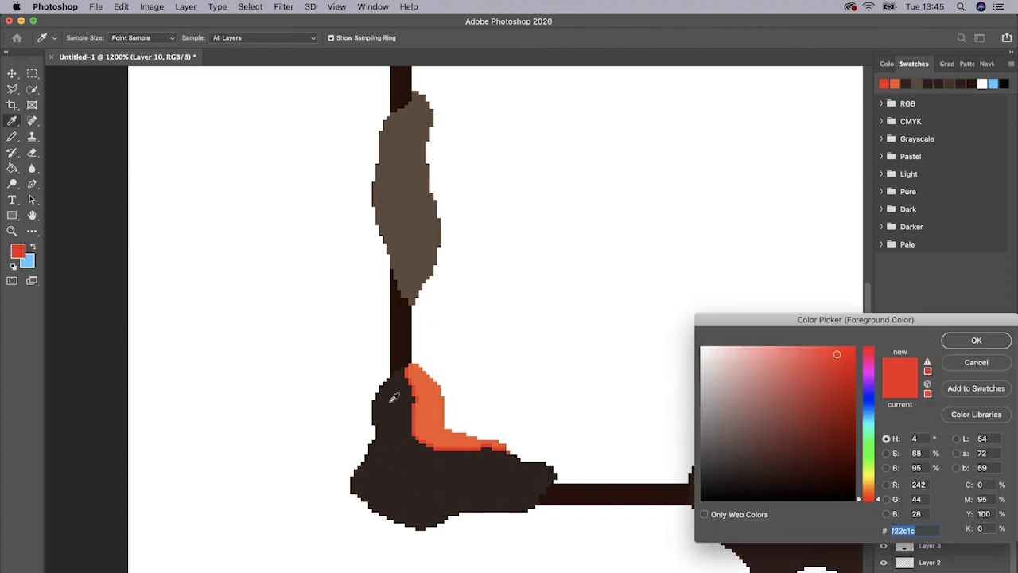
pyautogui.click(432, 412)
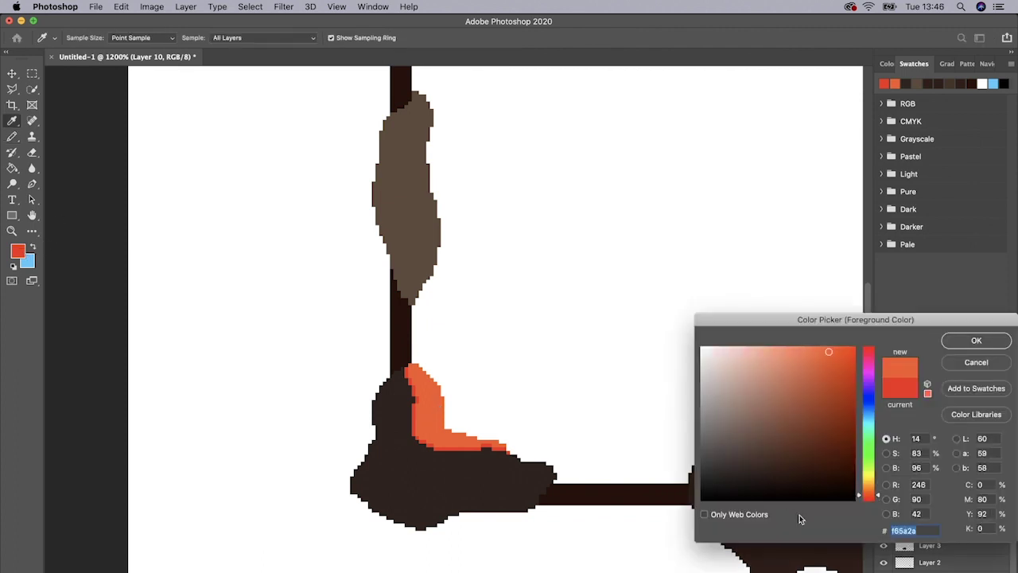
pyautogui.moveTo(874, 495); pyautogui.dragTo(875, 489)
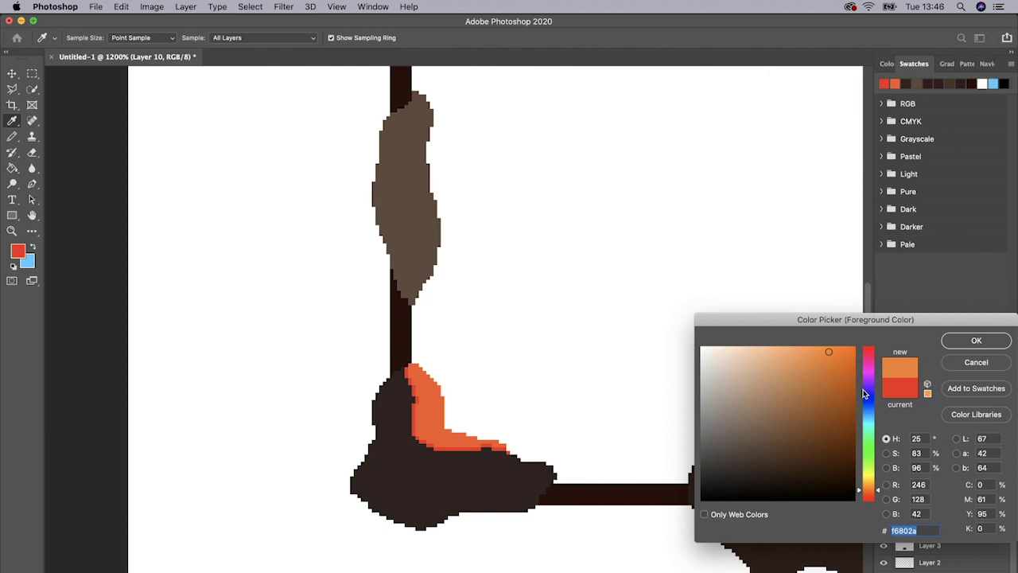
pyautogui.moveTo(837, 353); pyautogui.dragTo(822, 343)
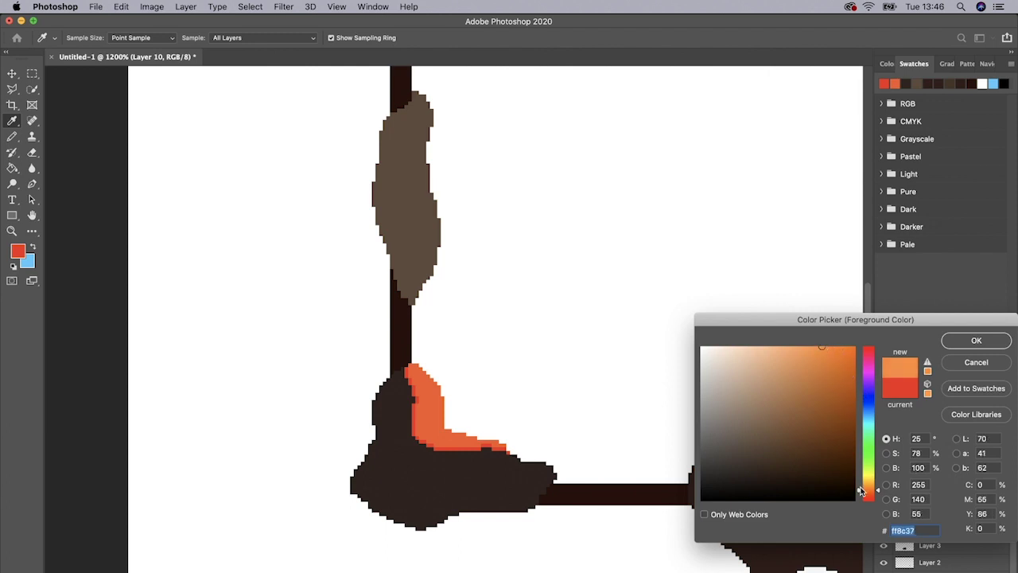
pyautogui.click(974, 340)
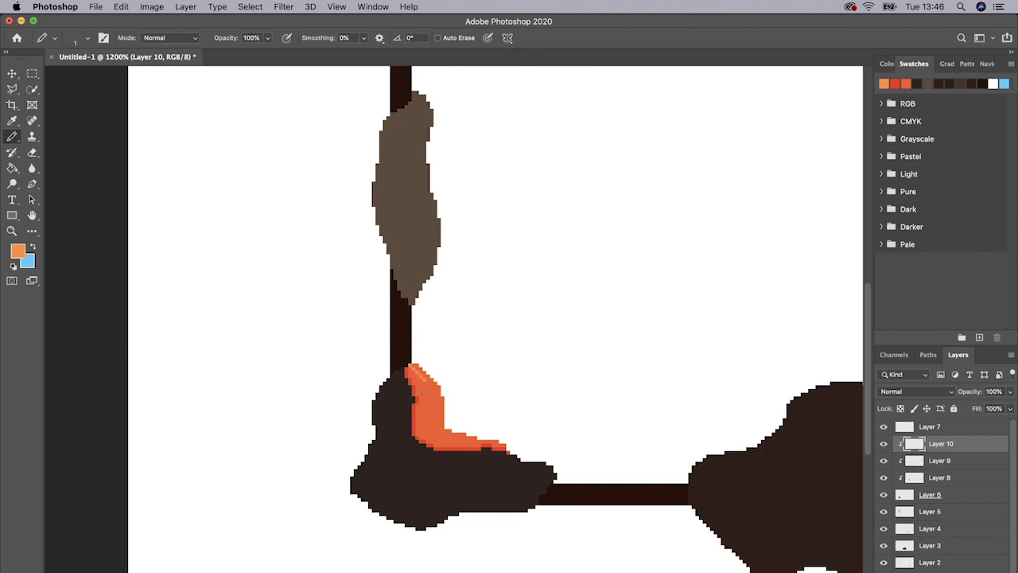
# Pencil lighter orange highlight streaks down the lava's left and right sides.
pyautogui.moveTo(422, 389)
pyautogui.mouseDown()
pyautogui.moveTo(448, 441)
pyautogui.moveTo(441, 436)
pyautogui.moveTo(428, 409)
pyautogui.moveTo(446, 439)
pyautogui.moveTo(483, 437)
pyautogui.mouseUp()
pyautogui.moveTo(429, 394); pyautogui.dragTo(447, 416)
pyautogui.click(427, 437)
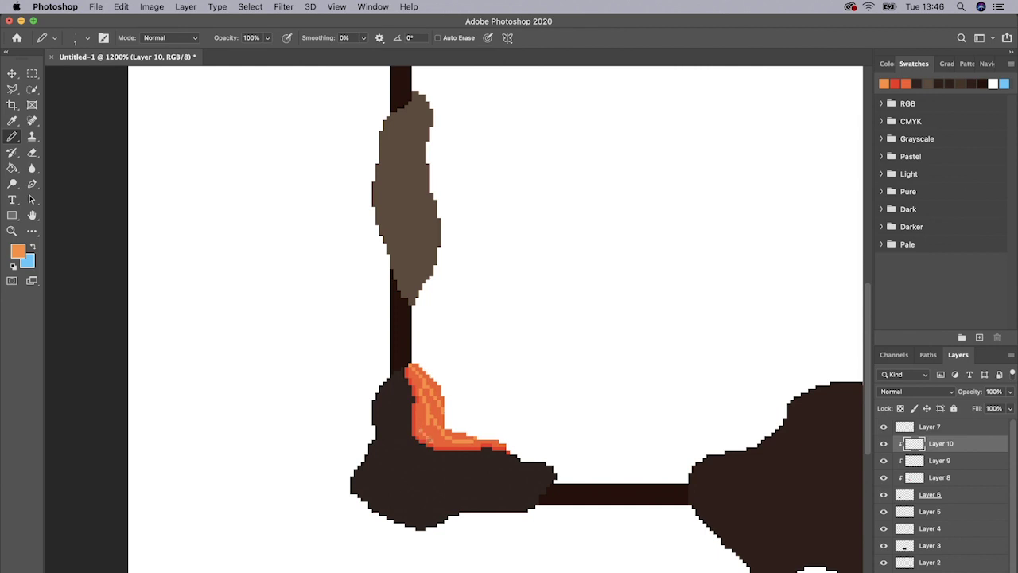
pyautogui.click(428, 434)
pyautogui.moveTo(427, 402); pyautogui.dragTo(422, 377)
pyautogui.click(21, 256)
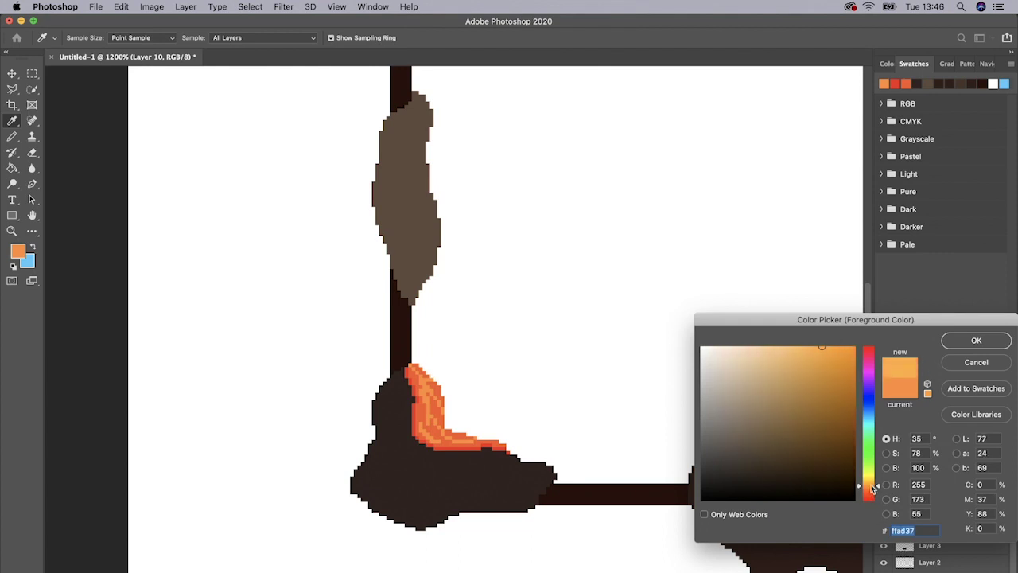
# Pick yellow-orange, add clipped Layer 11, and pencil two short streaks inside the lava.
pyautogui.moveTo(873, 490); pyautogui.dragTo(872, 484)
pyautogui.click(981, 343)
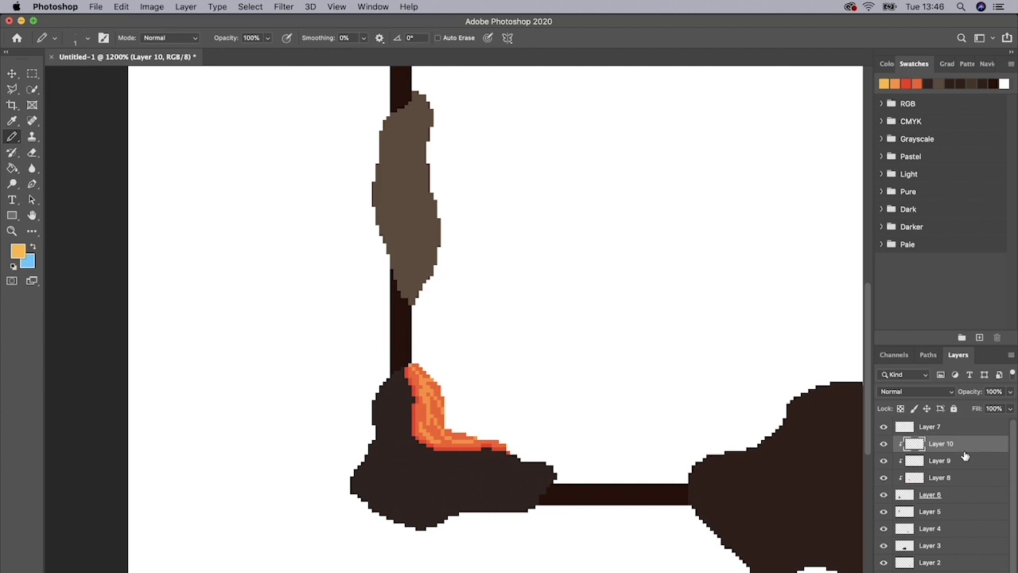
pyautogui.press('super+alt+shift+n')
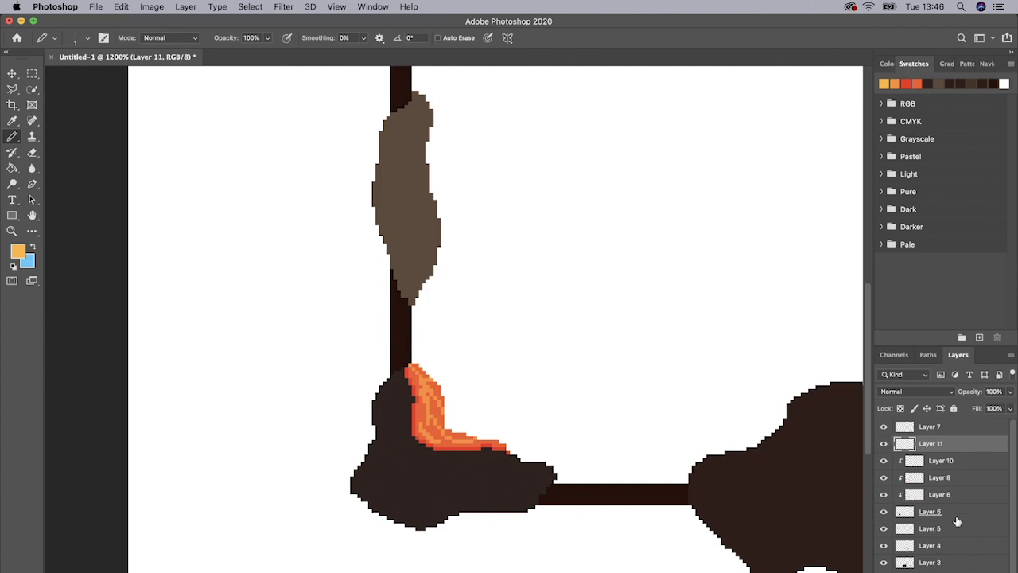
pyautogui.rightClick(956, 447)
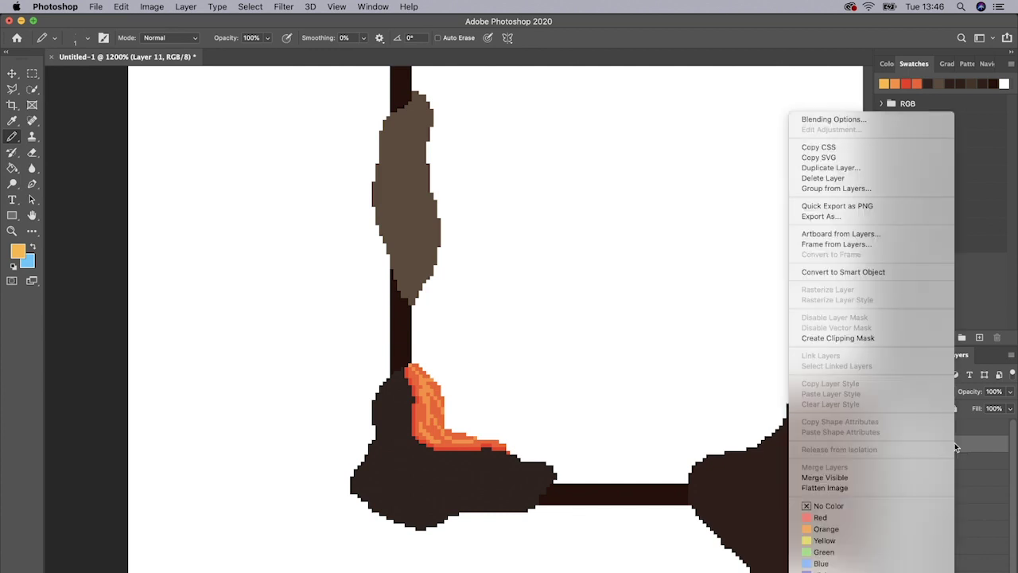
pyautogui.click(832, 339)
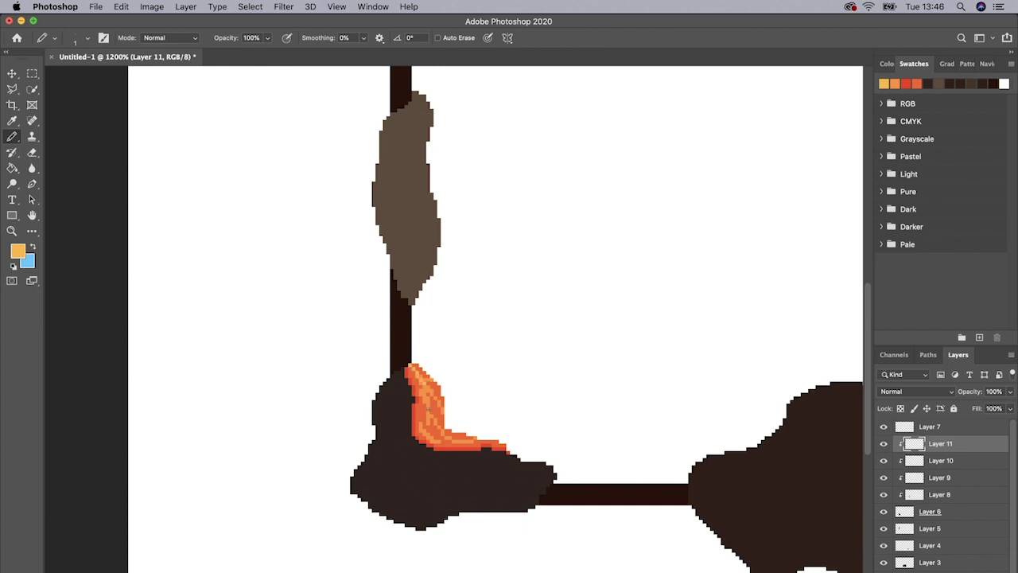
pyautogui.moveTo(428, 408); pyautogui.dragTo(428, 398)
pyautogui.moveTo(456, 435); pyautogui.dragTo(465, 435)
# On new Layer 12, pencil pale cream #ffe0aa glints onto the bottom-left lava.
pyautogui.press('super+shift+alt+n')
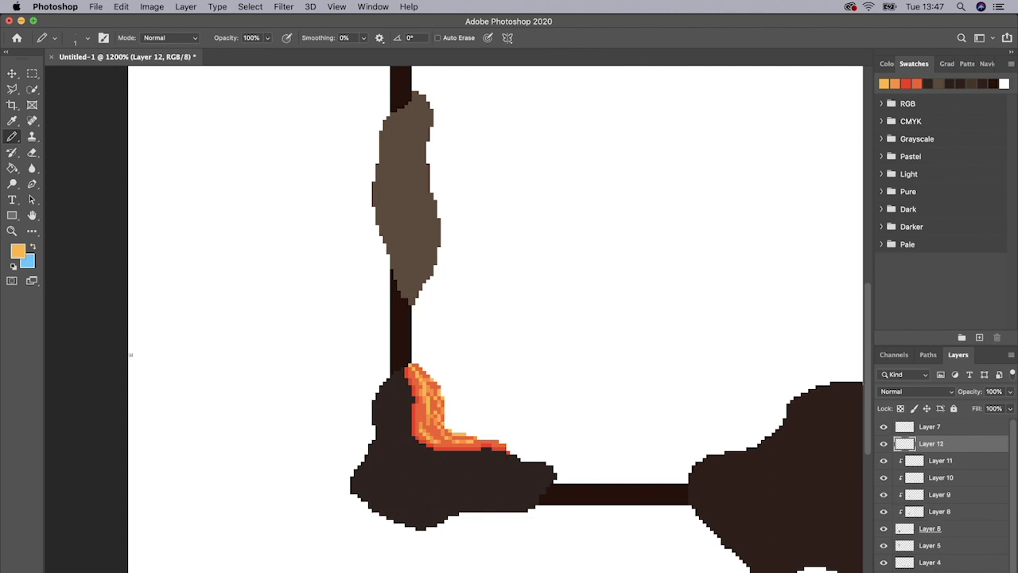
pyautogui.click(16, 253)
pyautogui.click(744, 355)
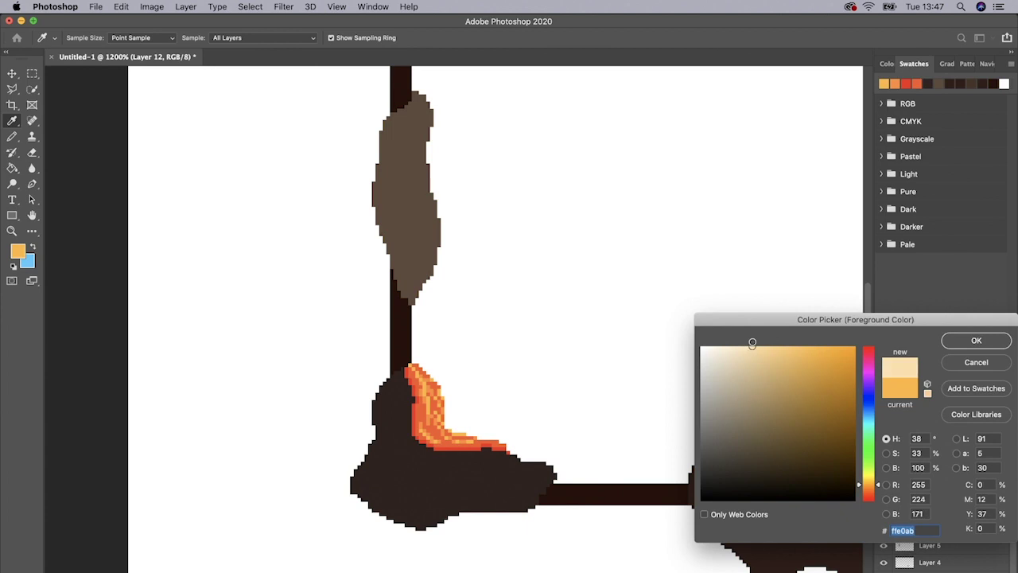
pyautogui.click(1000, 347)
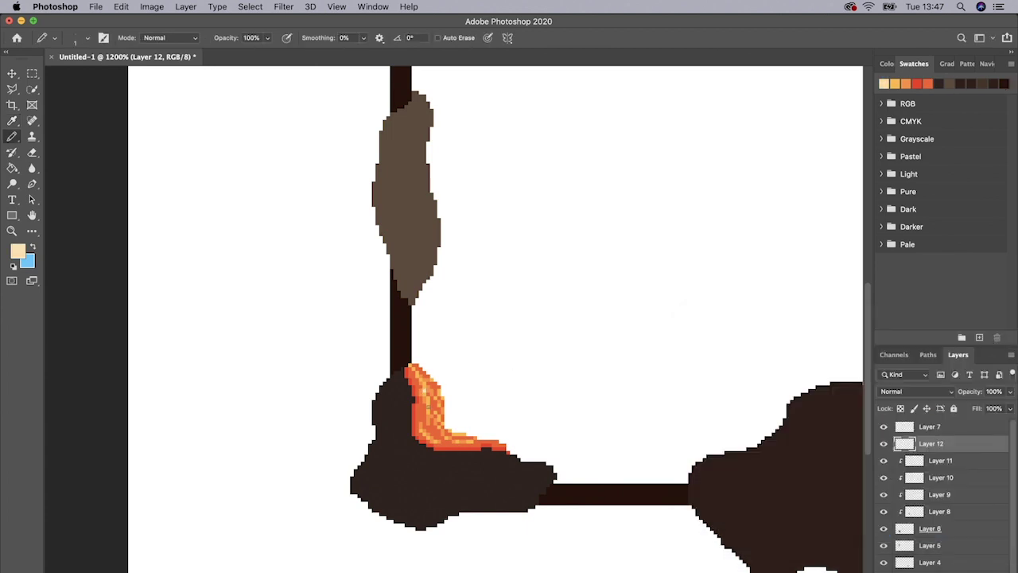
pyautogui.moveTo(428, 404); pyautogui.dragTo(429, 411)
# Zoom to 1600% and pan to the rocks at the frame's bottom-right corner.
pyautogui.press('super+minus')
pyautogui.press('super+minus')
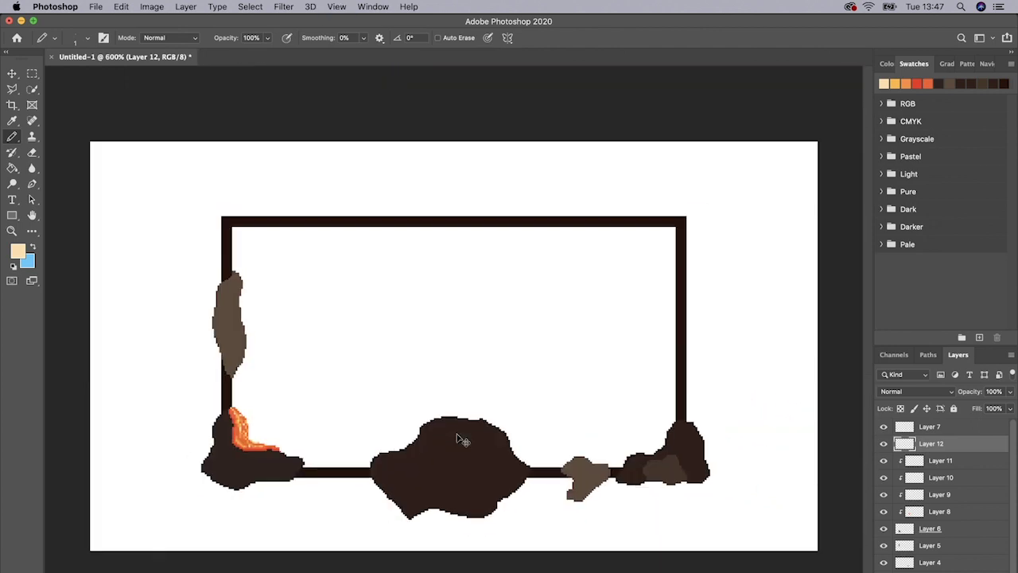
pyautogui.press('super+plus')
pyautogui.press('space')
pyautogui.hscroll(-3, 377, 464)
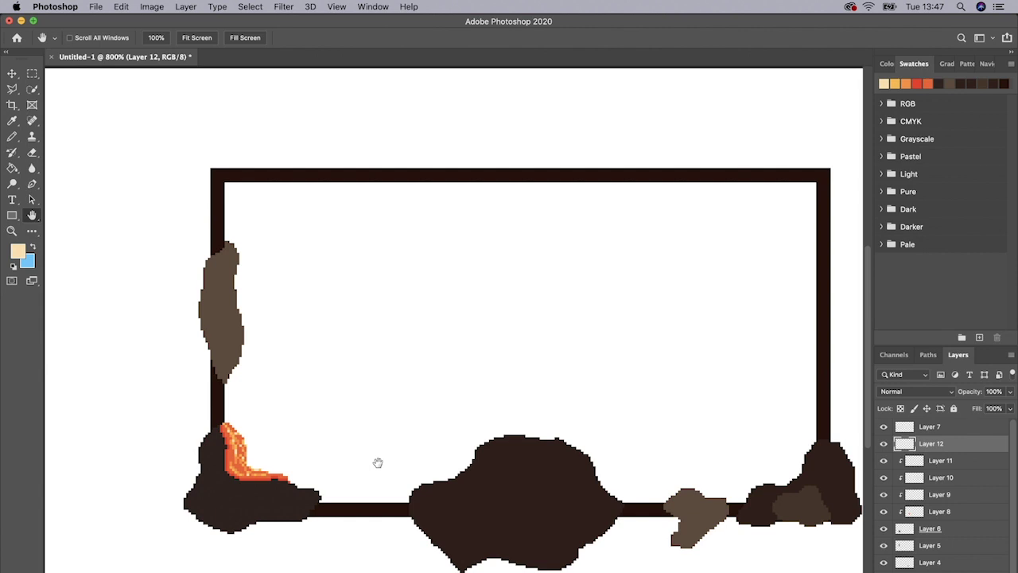
pyautogui.press('super+plus')
pyautogui.press('super+plus')
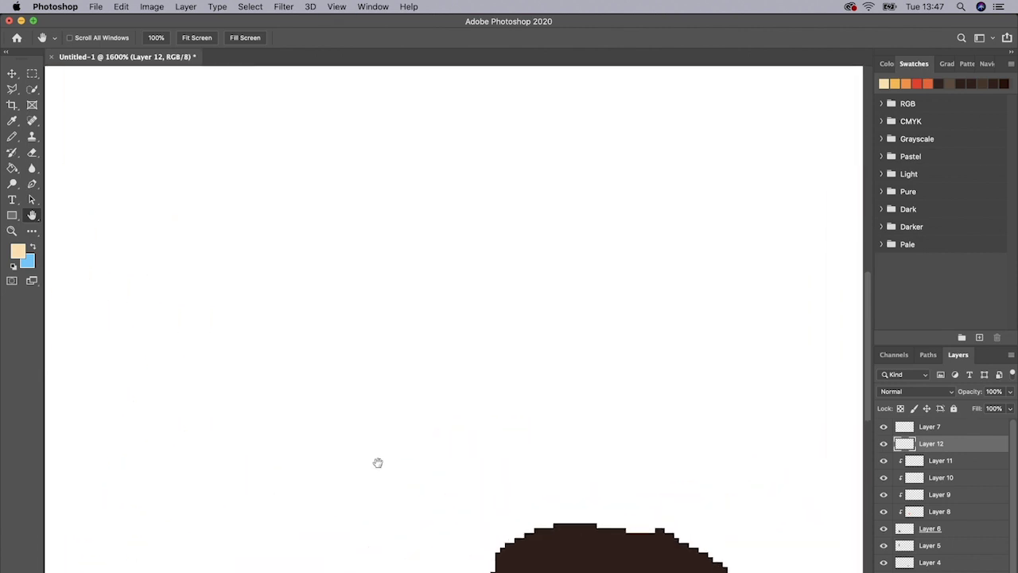
pyautogui.moveTo(378, 462); pyautogui.dragTo(340, 218)
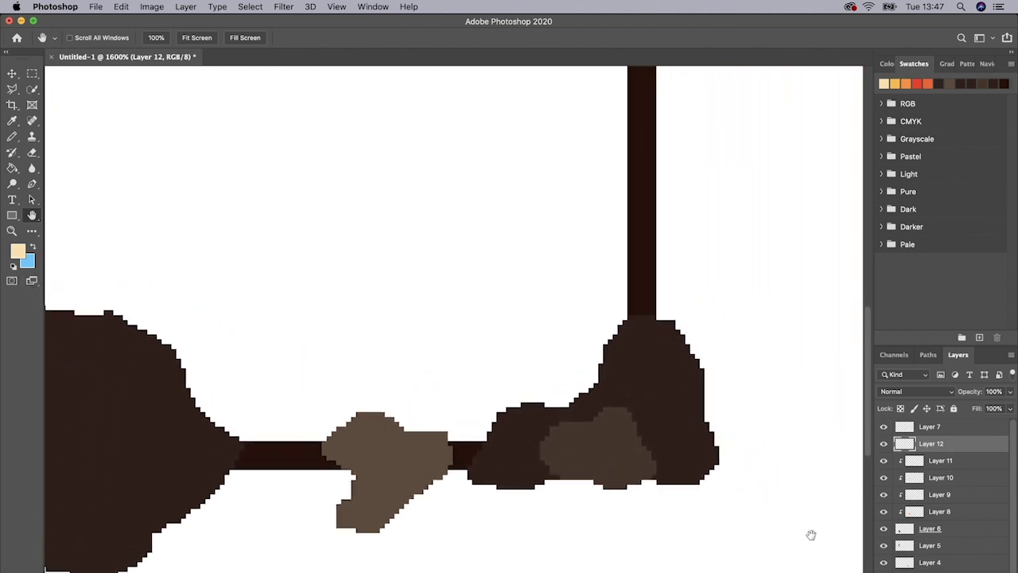
# On new Layer 13, pencil a red crack across the bottom-right rock's top using a Swatches red.
pyautogui.press('super+shift+alt+n')
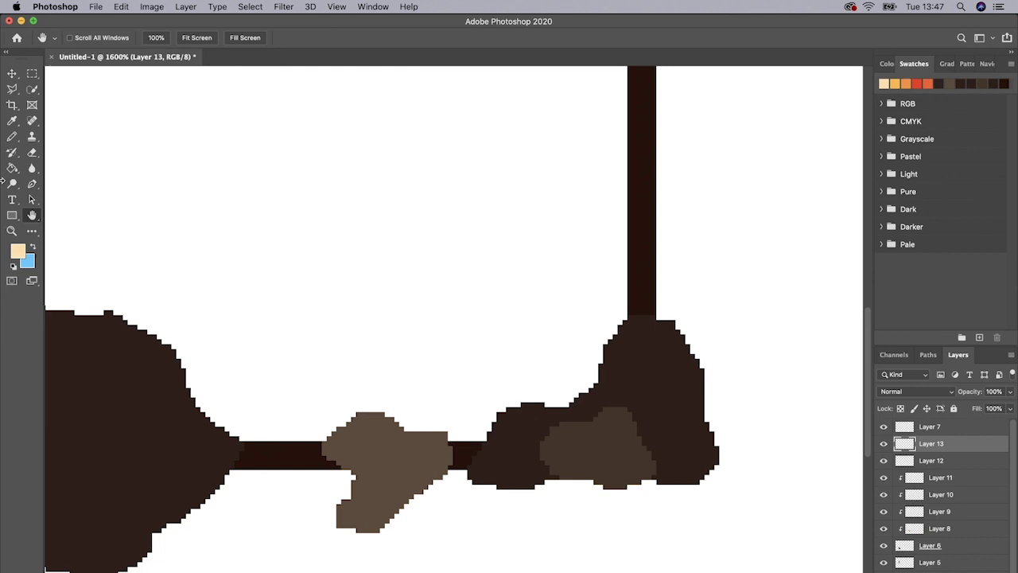
pyautogui.click(12, 136)
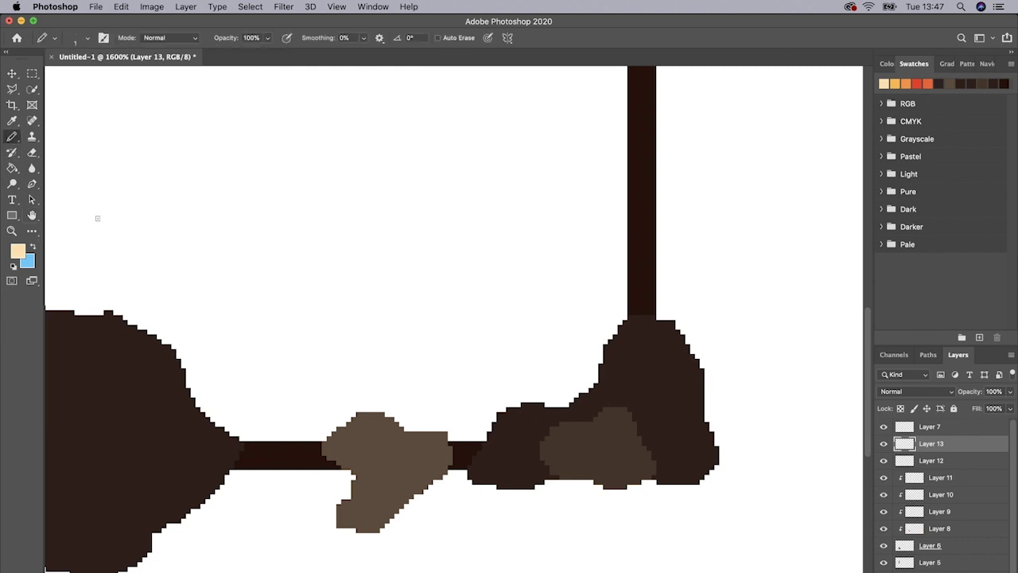
pyautogui.click(927, 83)
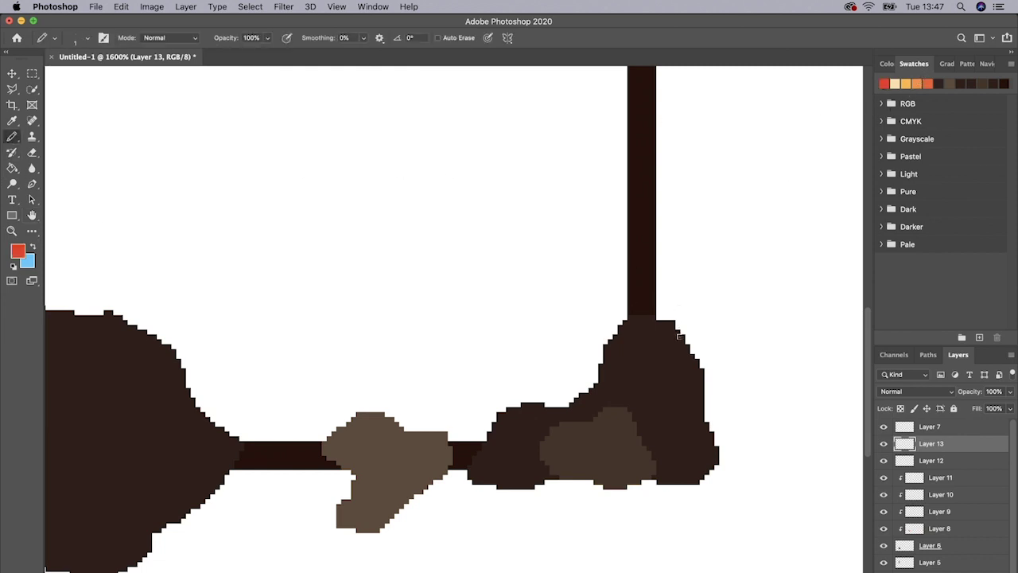
pyautogui.click(678, 332)
pyautogui.moveTo(668, 335)
pyautogui.mouseDown()
pyautogui.moveTo(640, 347)
pyautogui.moveTo(642, 367)
pyautogui.moveTo(644, 347)
pyautogui.moveTo(621, 363)
pyautogui.mouseUp()
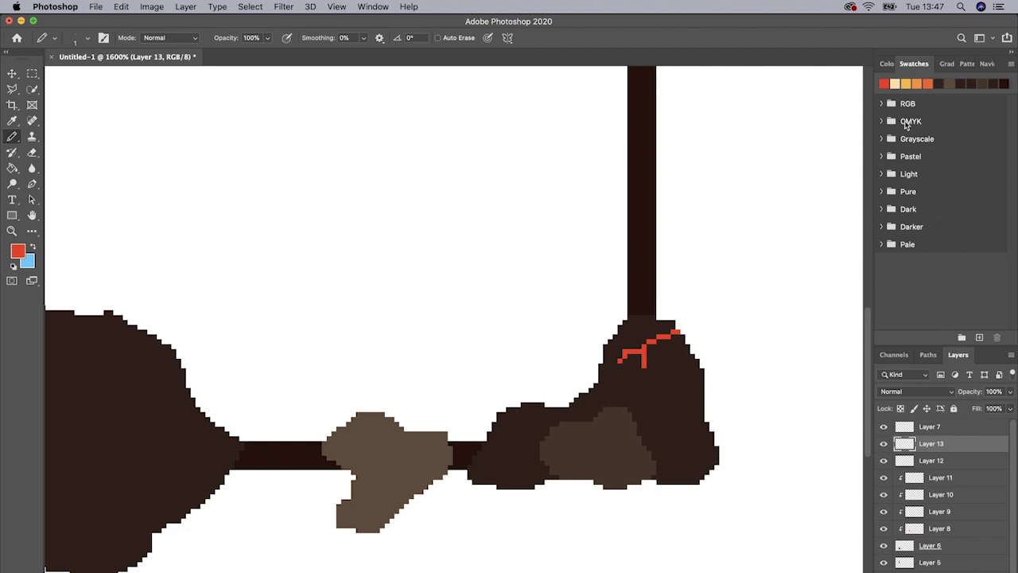
# Repaint parts of the crack orange-red and orange, adding yellow-orange highlights.
pyautogui.click(925, 82)
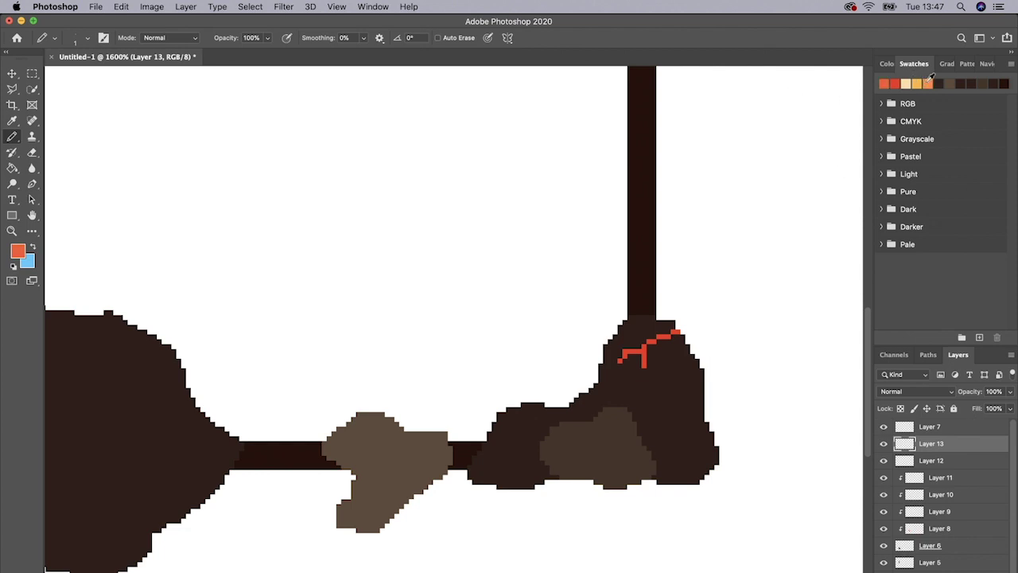
pyautogui.moveTo(670, 331)
pyautogui.mouseDown()
pyautogui.moveTo(644, 346)
pyautogui.moveTo(643, 361)
pyautogui.moveTo(626, 352)
pyautogui.mouseUp()
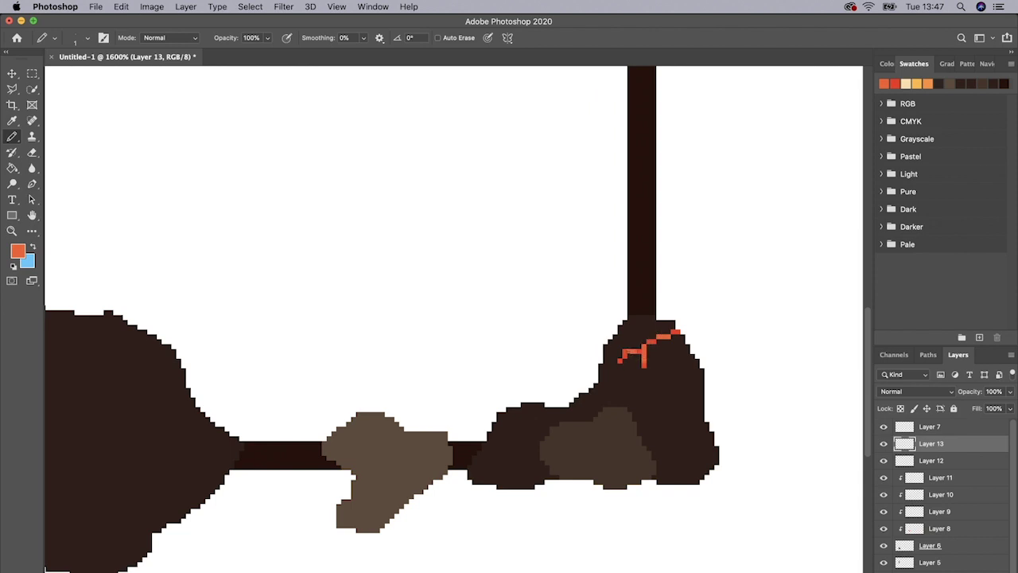
pyautogui.click(927, 83)
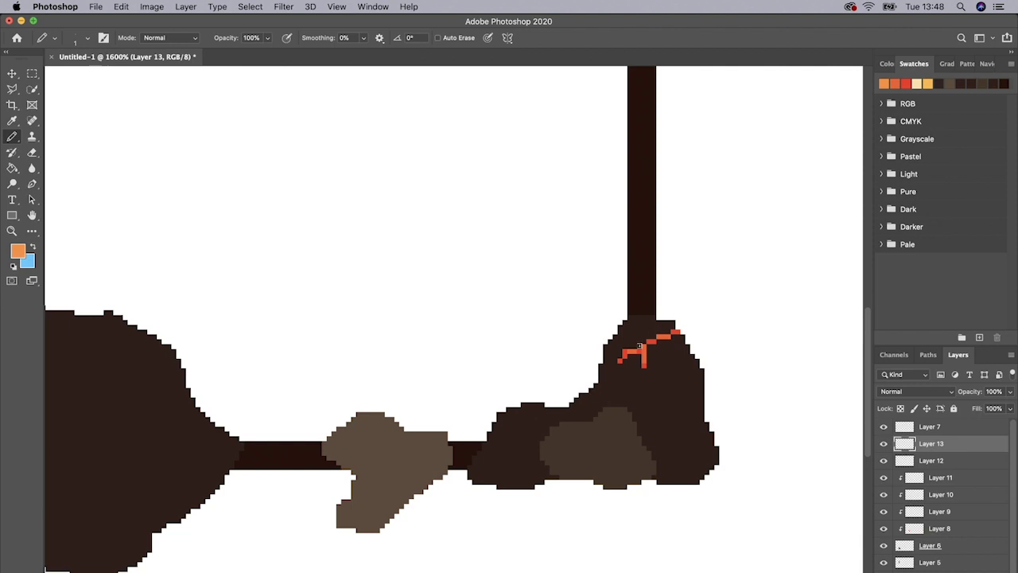
pyautogui.moveTo(641, 347)
pyautogui.mouseDown()
pyautogui.moveTo(628, 351)
pyautogui.moveTo(649, 353)
pyautogui.mouseUp()
pyautogui.click(927, 83)
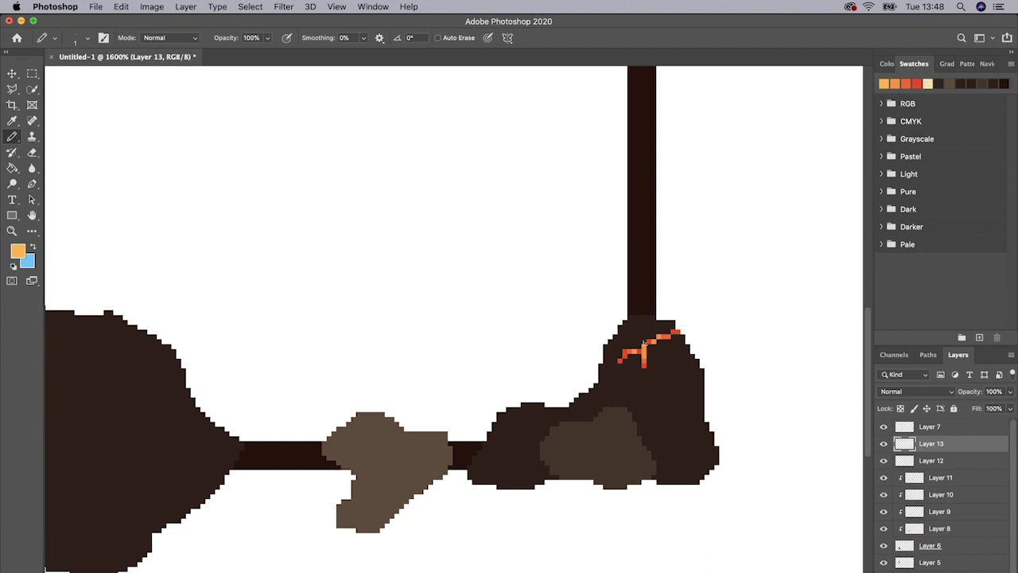
pyautogui.click(662, 335)
pyautogui.click(666, 334)
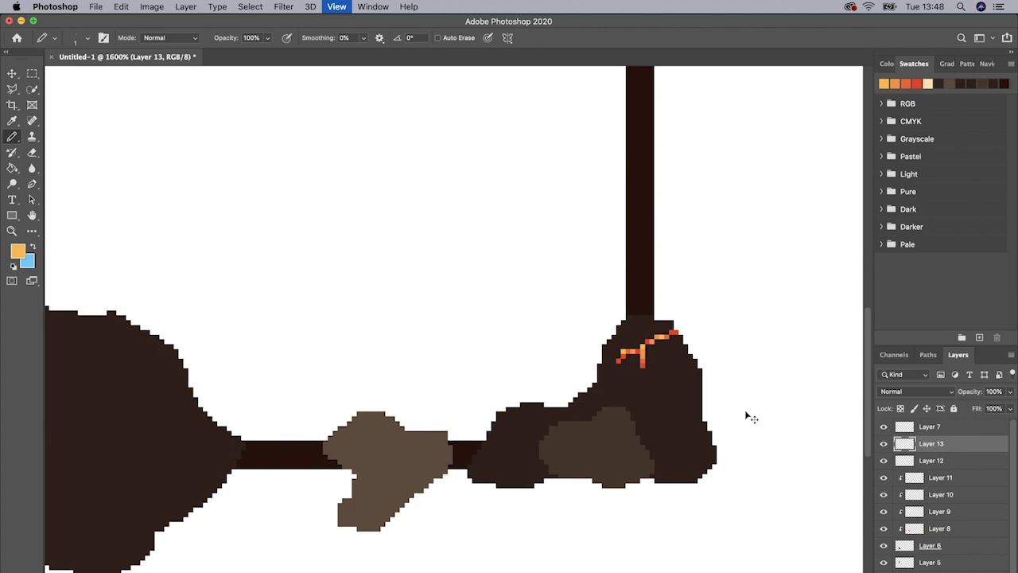
# Compare the rock with Layer 13 hidden and shown, undoing a trial merge and an accidental move.
pyautogui.press('super+minus')
pyautogui.press('super+minus')
pyautogui.press('super+minus')
pyautogui.press('super+minus')
pyautogui.press('super+minus')
pyautogui.press('super+plus')
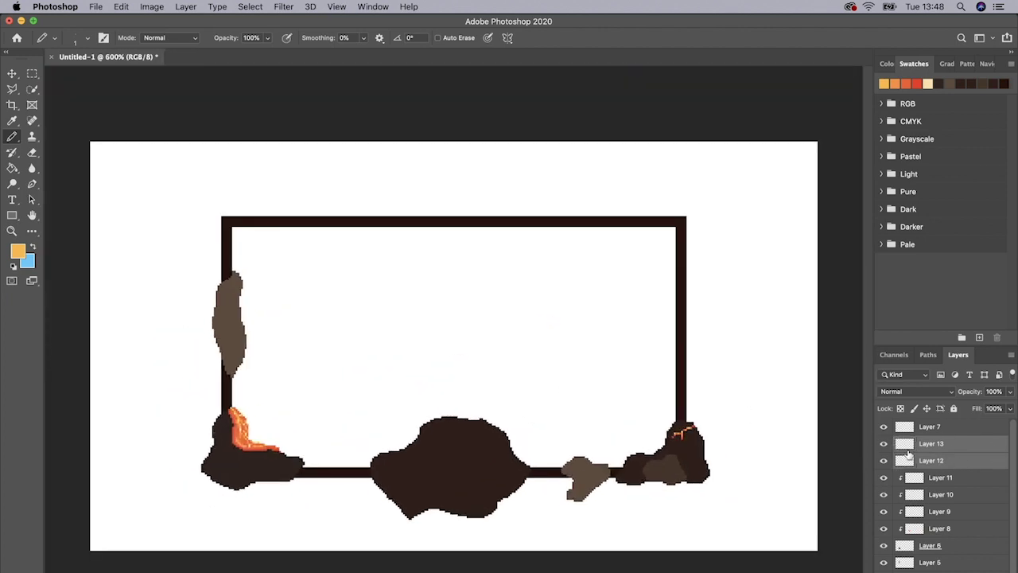
pyautogui.press('super+e')
pyautogui.click(883, 444)
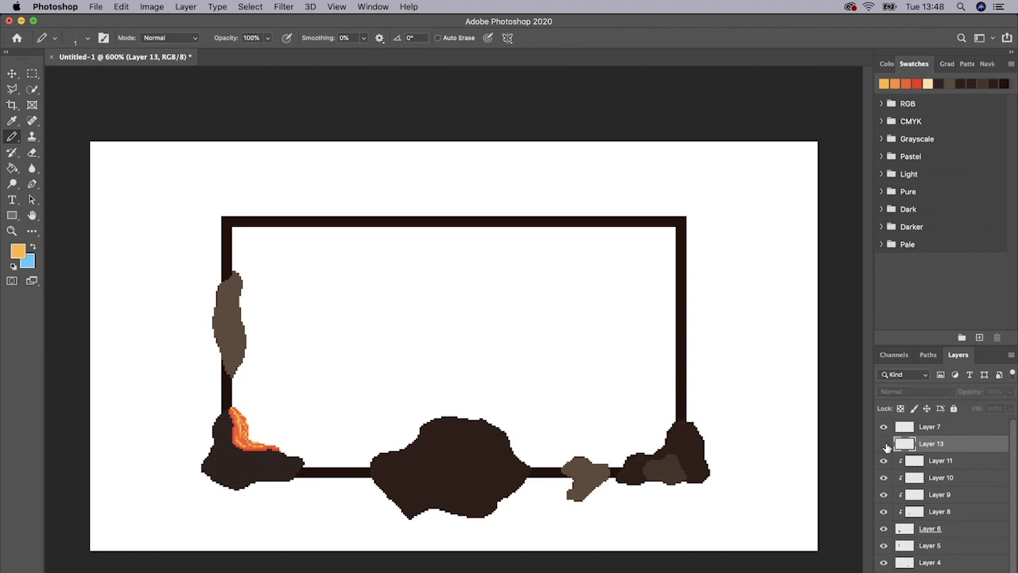
pyautogui.click(883, 444)
pyautogui.press('super+z')
pyautogui.click(884, 444)
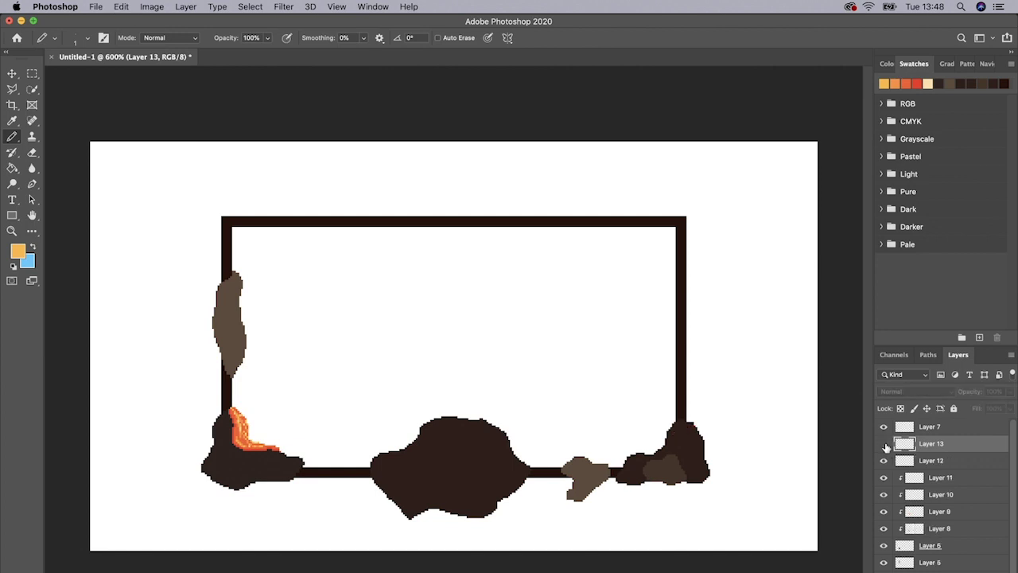
pyautogui.click(884, 444)
pyautogui.press('v')
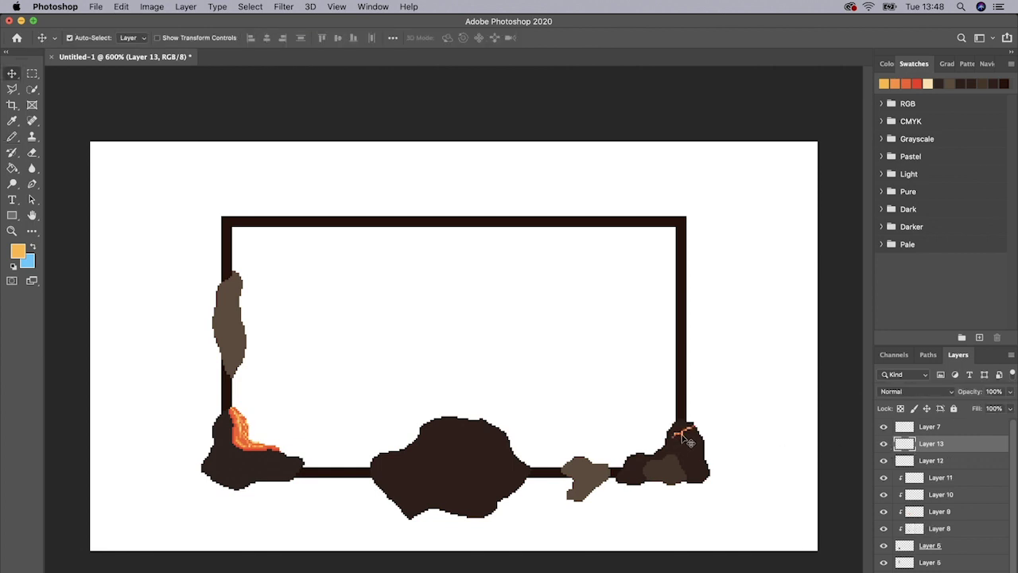
pyautogui.moveTo(677, 443); pyautogui.dragTo(677, 436)
pyautogui.press('super+z')
# Clip Layer 13 to the corner rock's layer and clip the new layer above it too.
pyautogui.keyDown('super'); pyautogui.click(700, 459); pyautogui.keyUp('super')
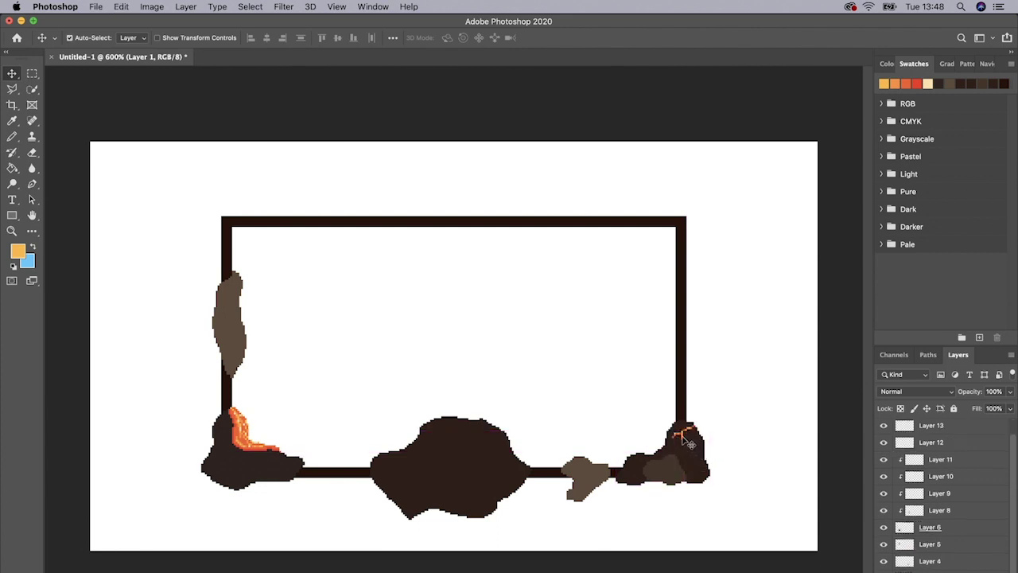
pyautogui.keyDown('super'); pyautogui.click(688, 442); pyautogui.keyUp('super')
pyautogui.scroll(-1, 982, 434)
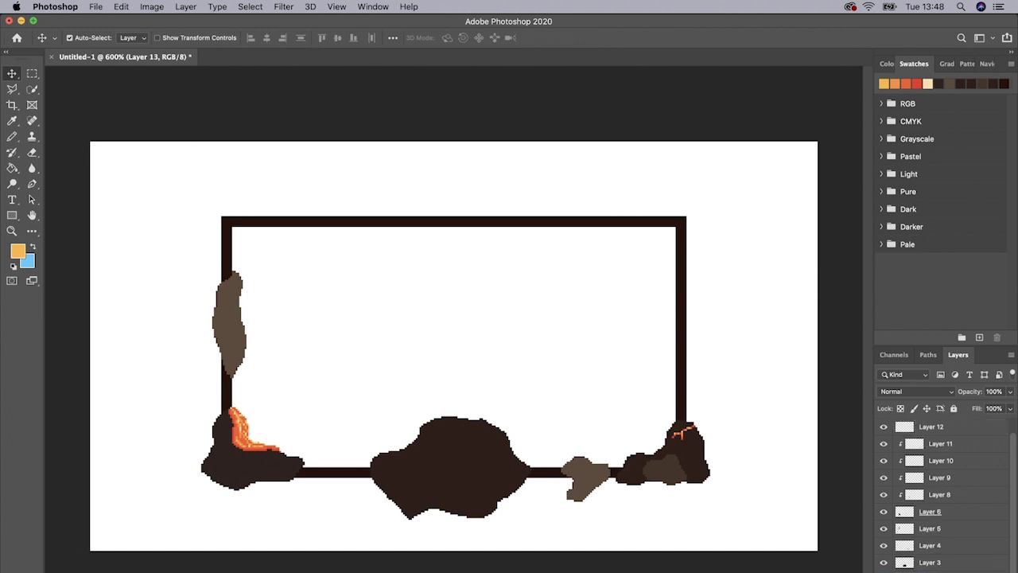
pyautogui.rightClick(902, 404)
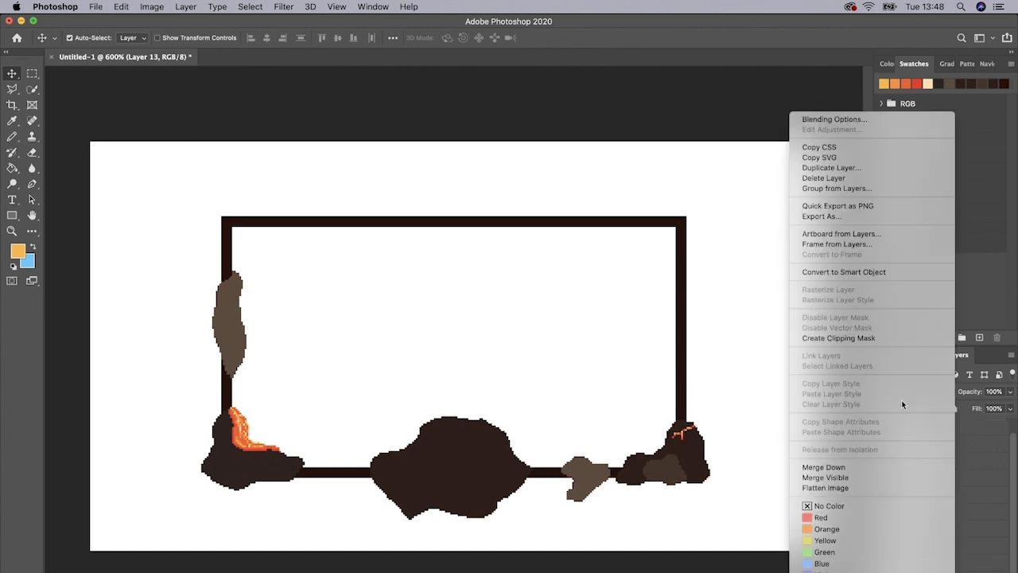
pyautogui.click(880, 337)
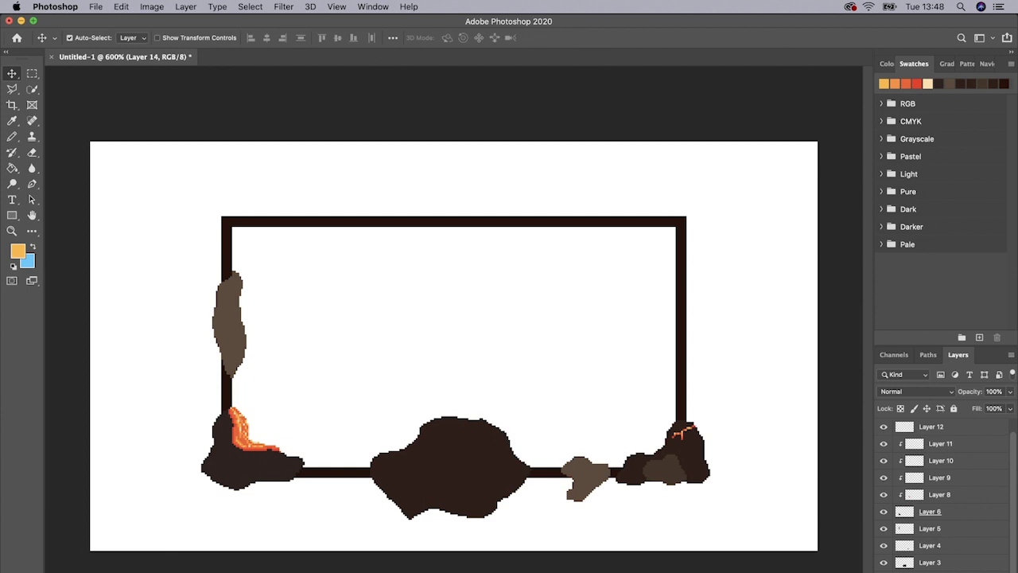
pyautogui.rightClick(965, 512)
pyautogui.click(874, 338)
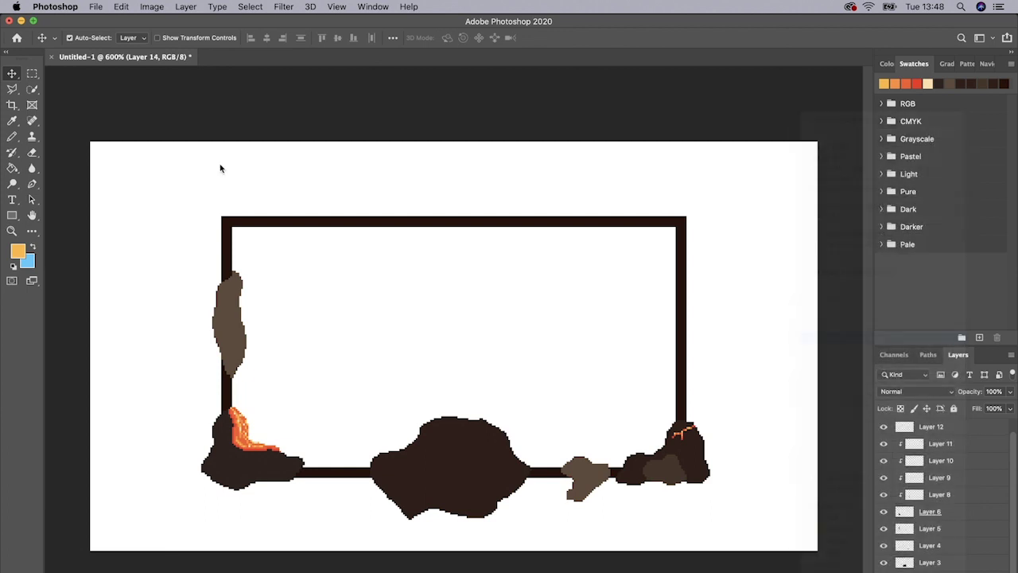
pyautogui.click(13, 137)
# Switch to the Brush Tool with a Soft Round preset at size 35 in orange-red.
pyautogui.rightClick(14, 139)
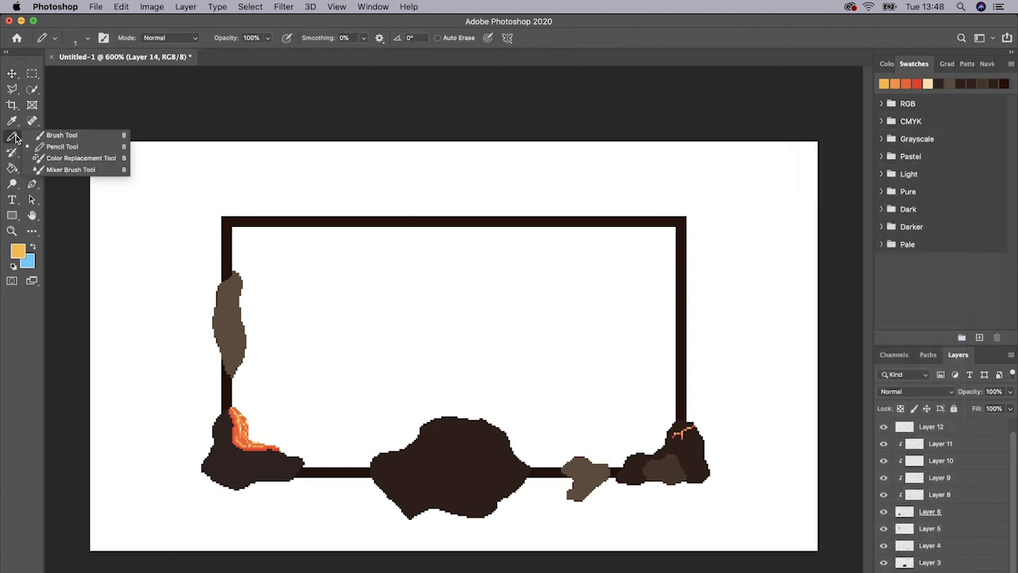
pyautogui.click(36, 140)
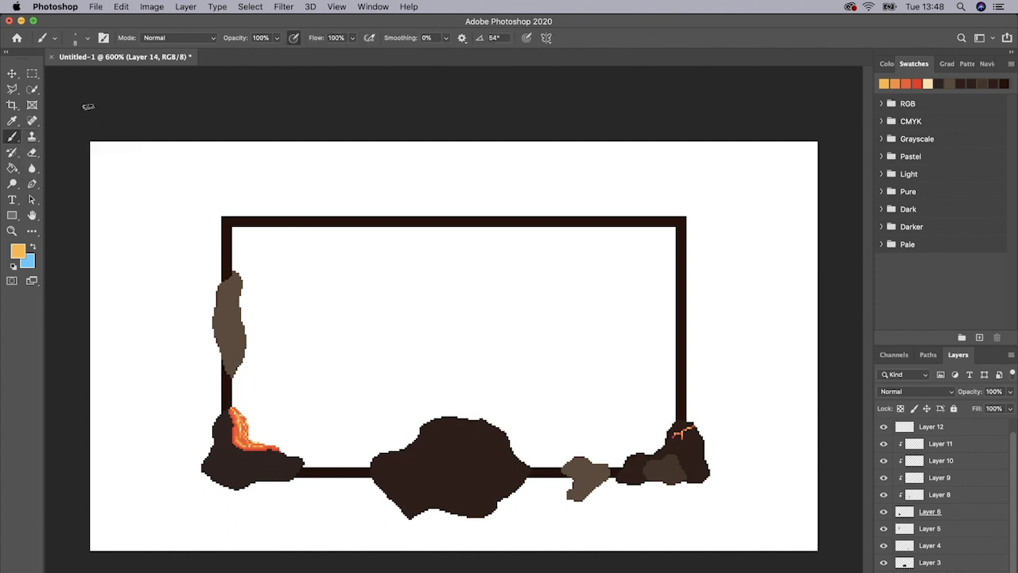
pyautogui.click(75, 39)
pyautogui.scroll(10, 96, 184)
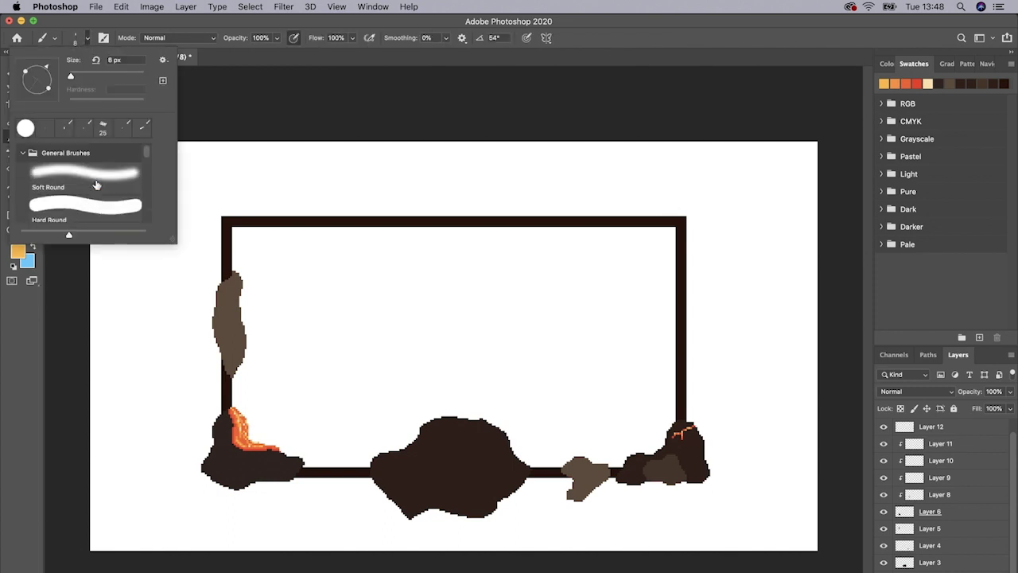
pyautogui.click(86, 176)
pyautogui.click(30, 342)
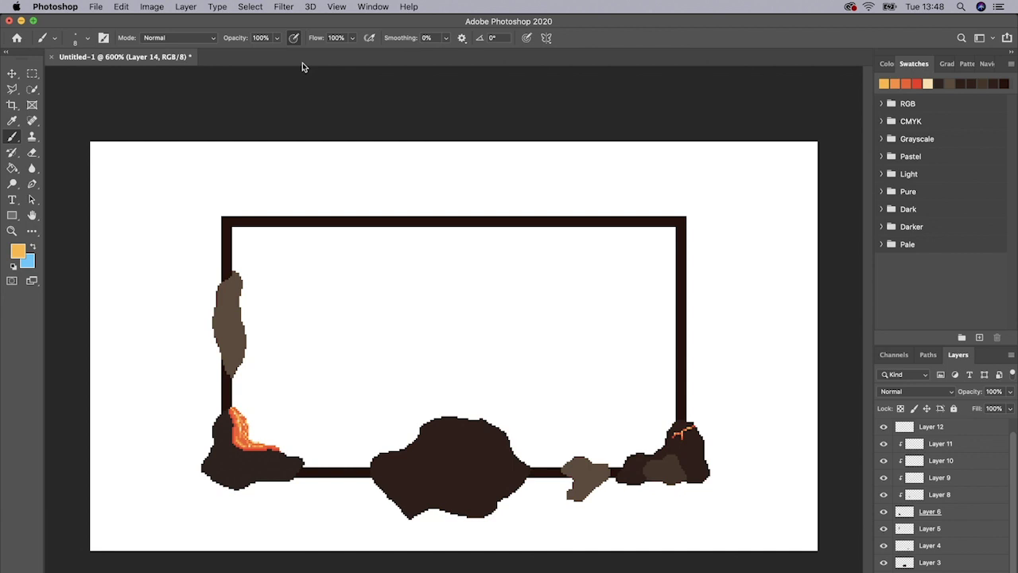
pyautogui.press(']')
pyautogui.press(']')
pyautogui.press(']')
pyautogui.press(']')
pyautogui.press(']')
pyautogui.press(']')
pyautogui.press(']')
pyautogui.click(907, 82)
# Paint a glow over the bottom-right rock, blended as Color Dodge at 33% opacity.
pyautogui.moveTo(684, 427); pyautogui.dragTo(682, 436)
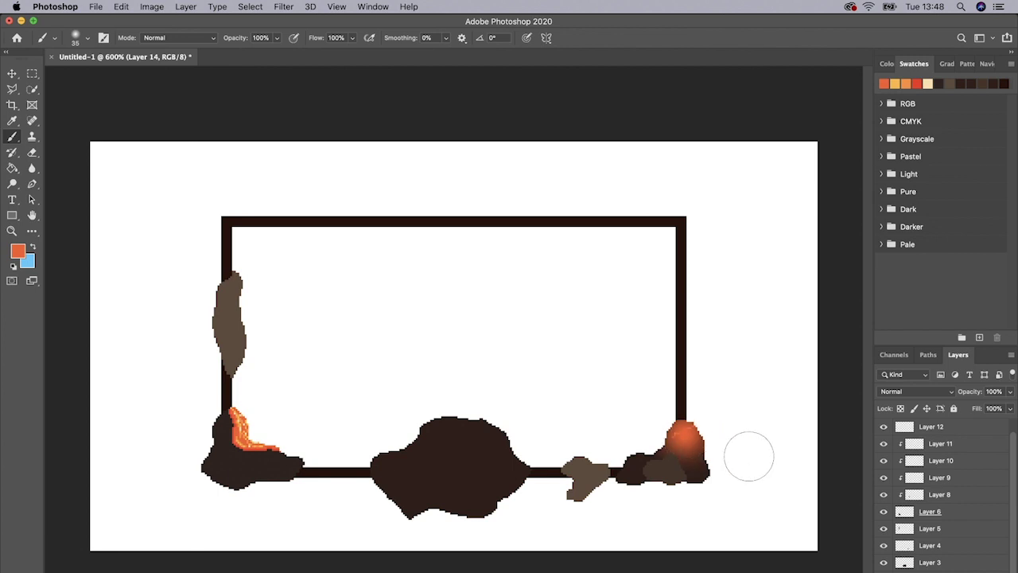
pyautogui.click(911, 391)
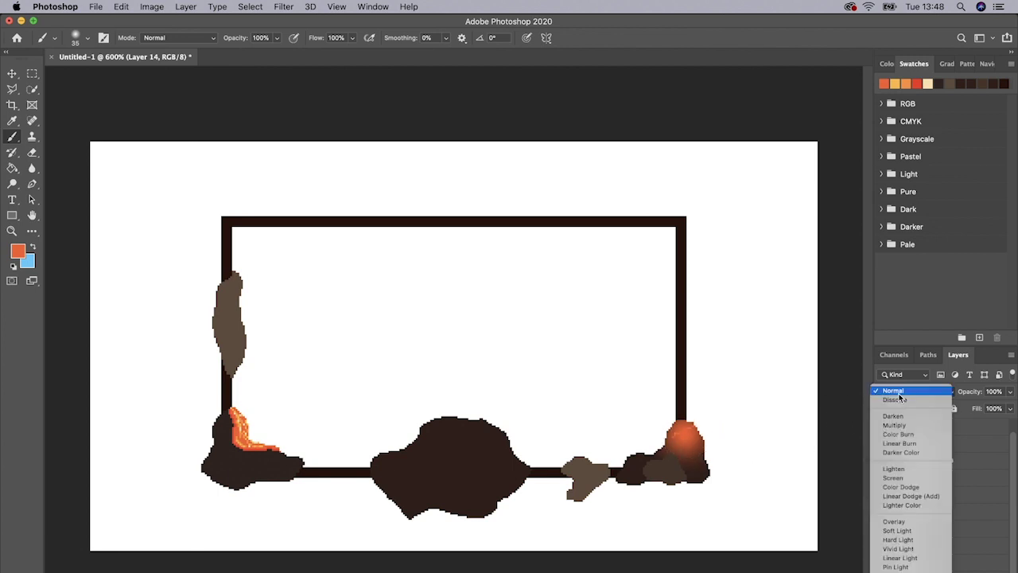
pyautogui.click(894, 487)
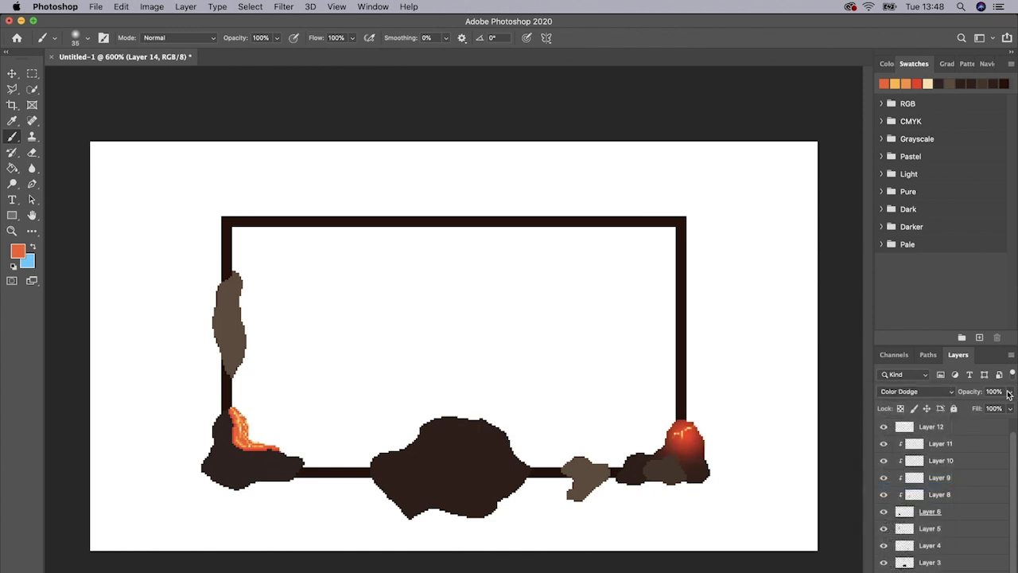
pyautogui.moveTo(1010, 391); pyautogui.dragTo(966, 407)
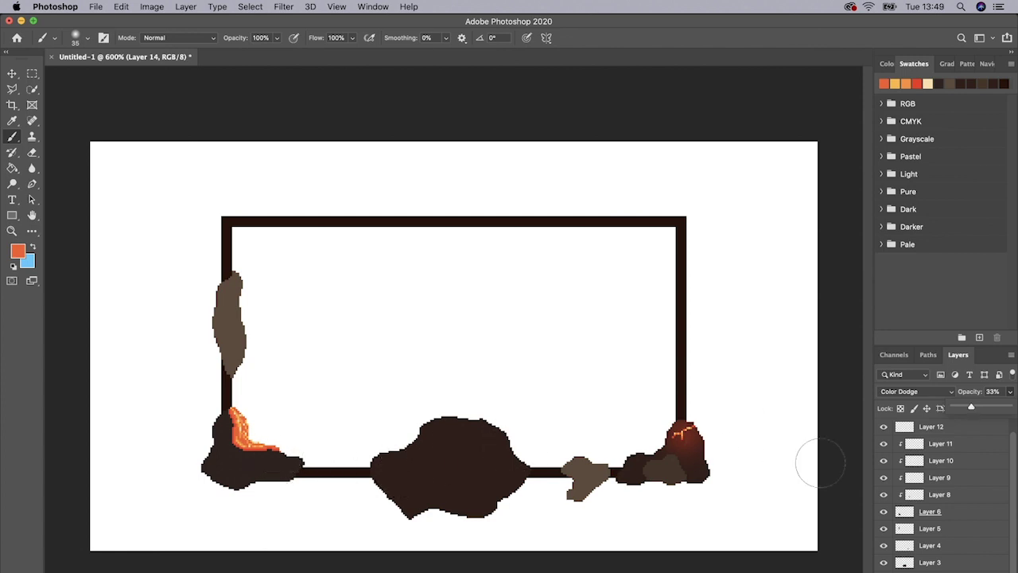
# Add a new Layer 15 above Layer 11 and clip it to the rock below.
pyautogui.press('v')
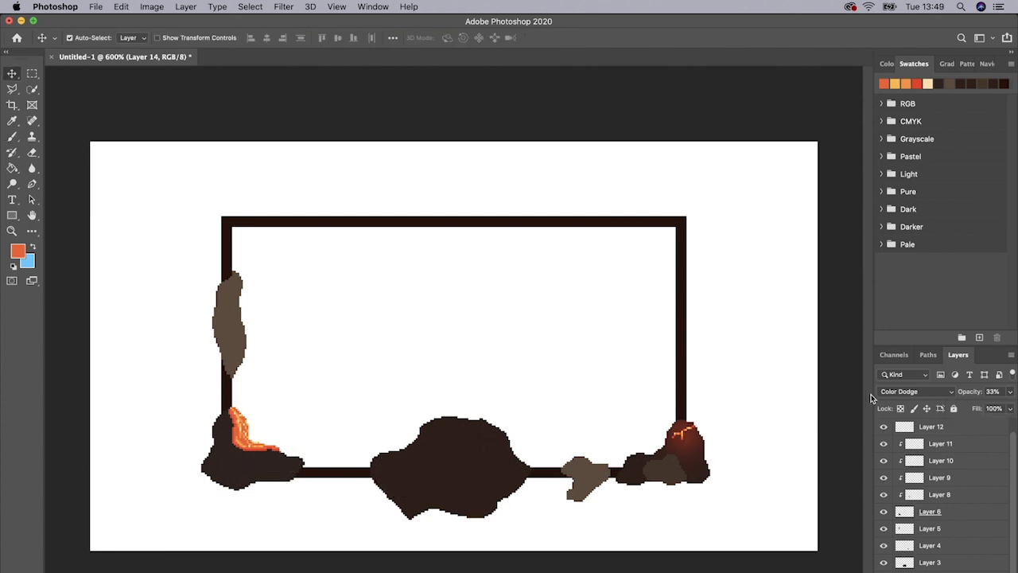
pyautogui.click(254, 464)
pyautogui.click(948, 445)
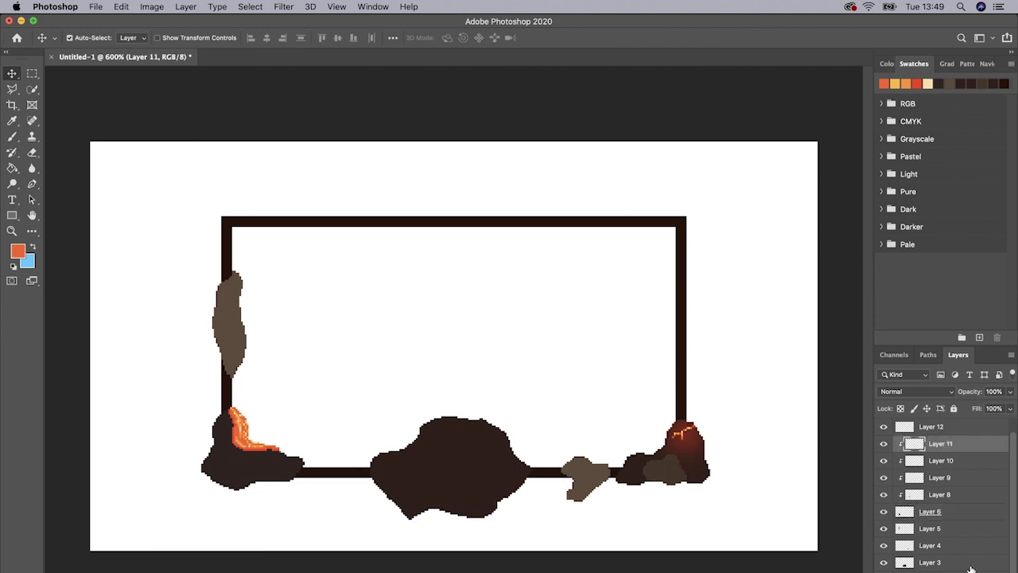
pyautogui.press('super+shift+alt+n')
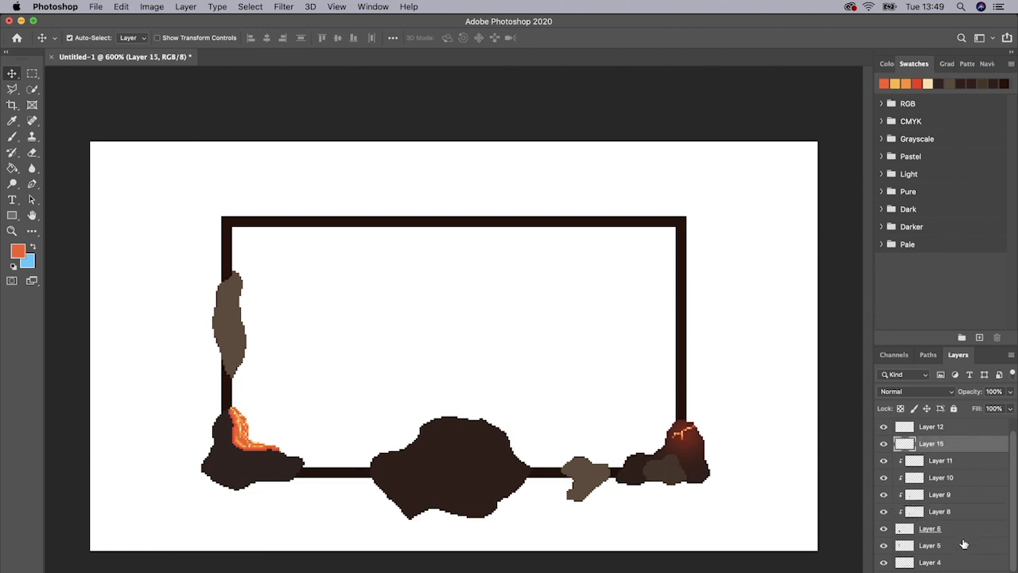
pyautogui.rightClick(969, 444)
pyautogui.click(852, 338)
# Paint a larger soft glow over the left rock, set to Color Dodge at 53% opacity.
pyautogui.click(13, 136)
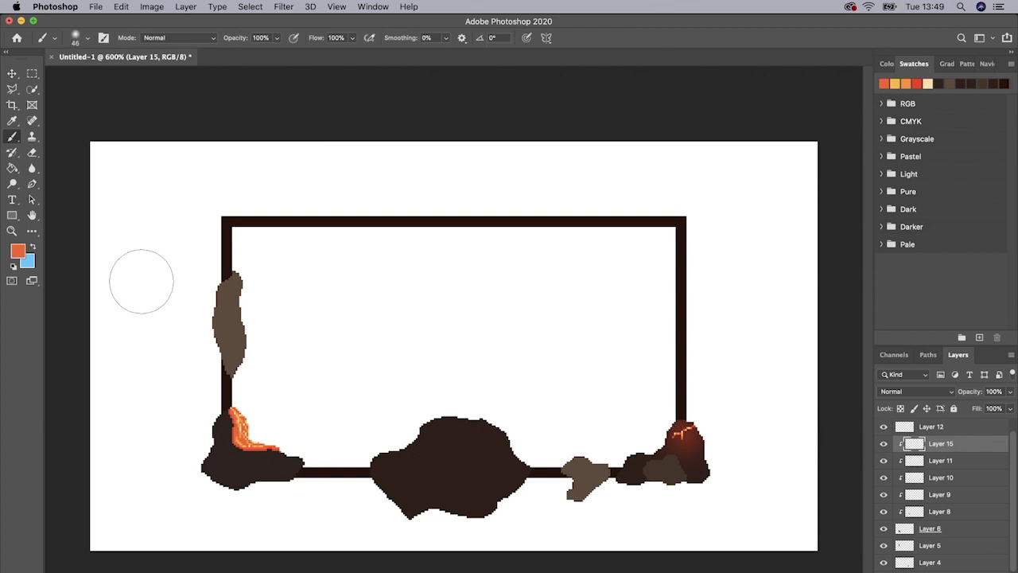
pyautogui.press(']')
pyautogui.press(']')
pyautogui.press(']')
pyautogui.moveTo(245, 430); pyautogui.dragTo(249, 420)
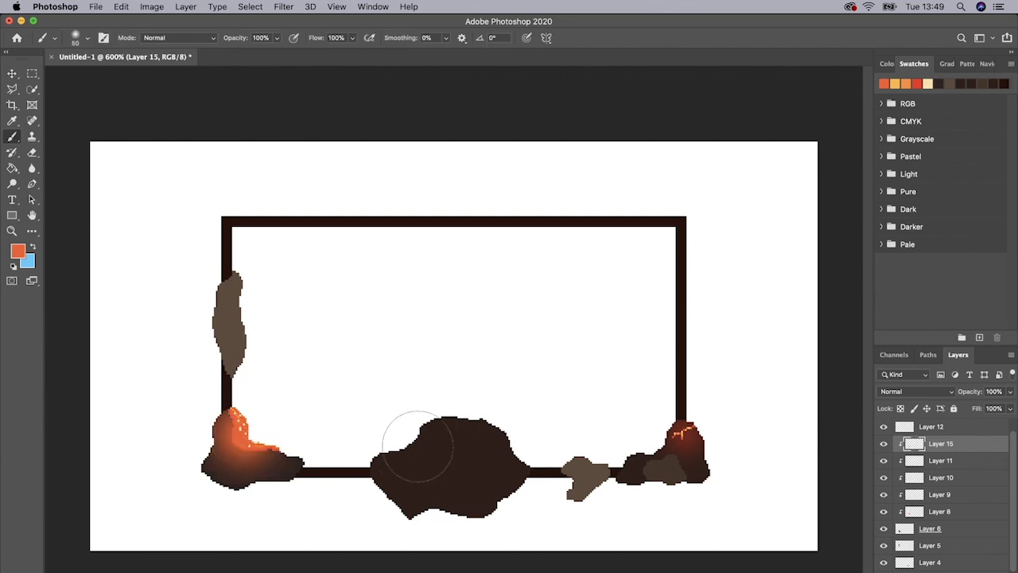
pyautogui.click(885, 392)
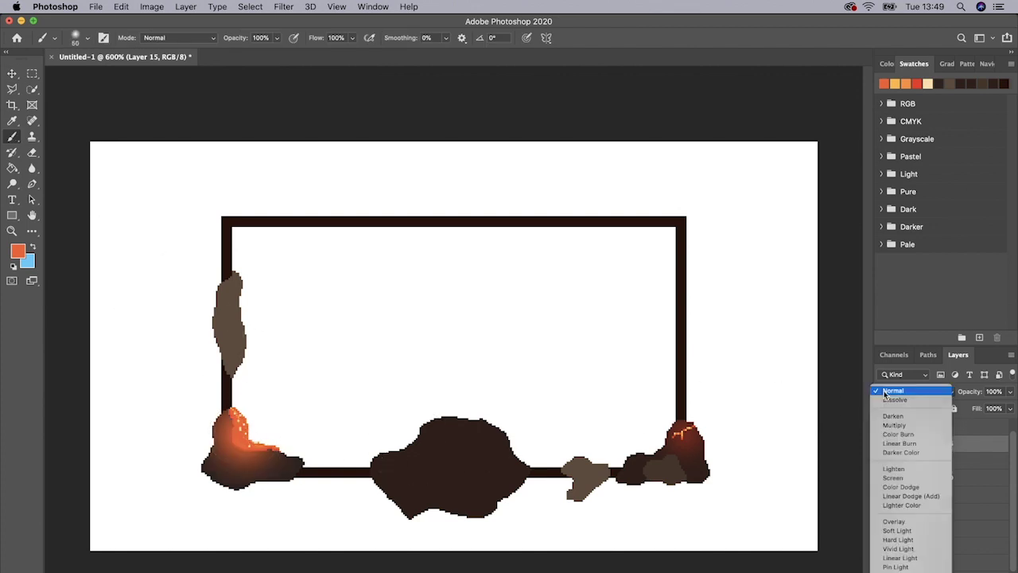
pyautogui.click(890, 486)
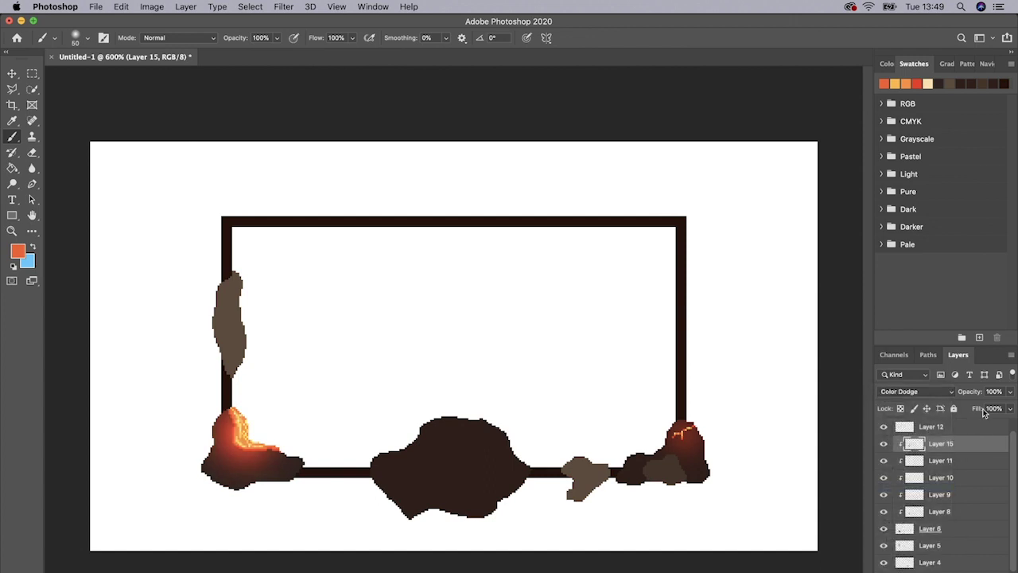
pyautogui.moveTo(996, 407); pyautogui.dragTo(984, 409)
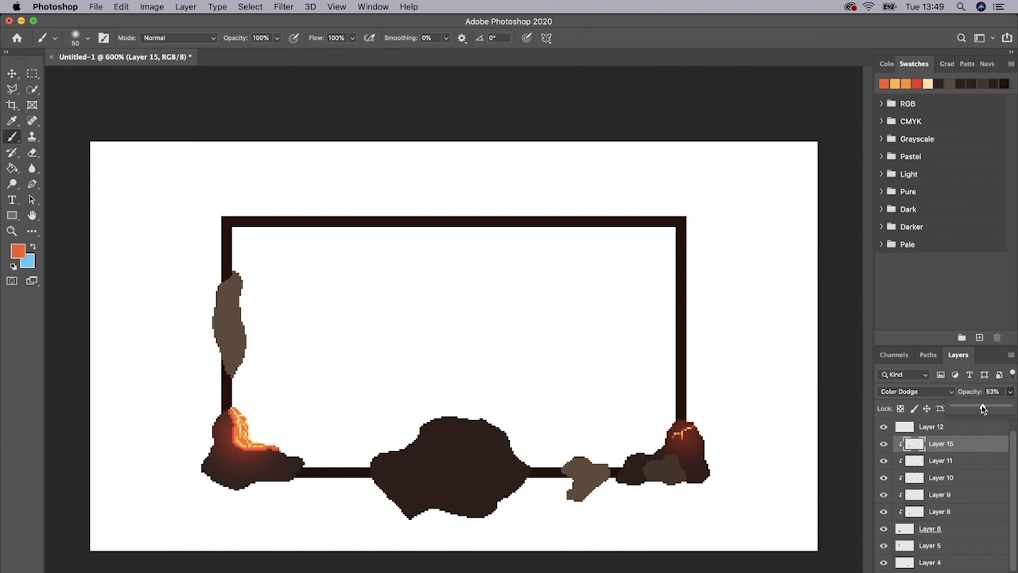
pyautogui.click(13, 136)
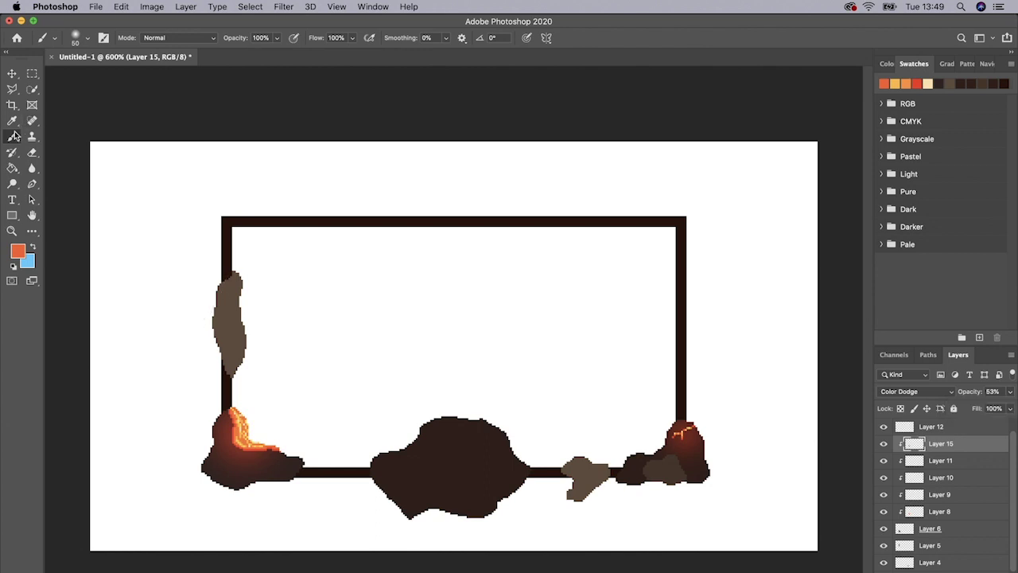
# Switch to the Pencil Tool and add empty Layers 16 and 17, undoing a stray line.
pyautogui.rightClick(13, 136)
pyautogui.click(59, 150)
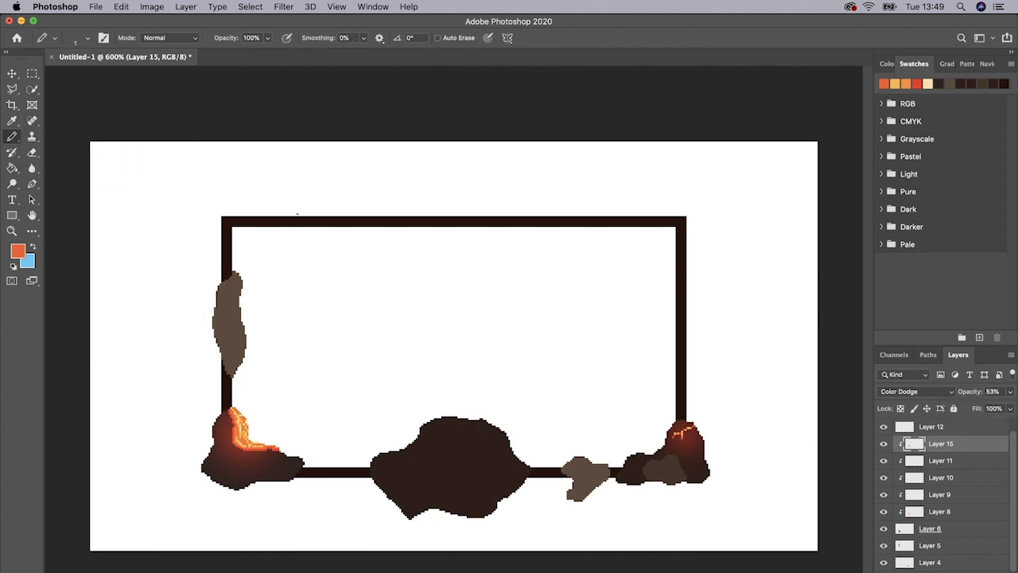
pyautogui.press('super+alt+shift+n')
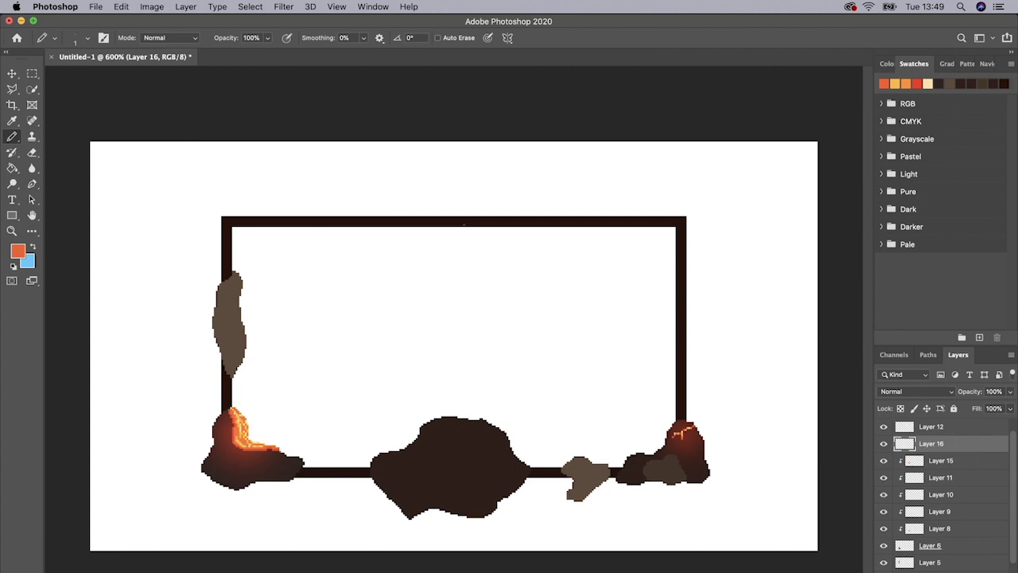
pyautogui.moveTo(440, 214)
pyautogui.mouseDown()
pyautogui.moveTo(473, 185)
pyautogui.moveTo(491, 194)
pyautogui.moveTo(516, 186)
pyautogui.moveTo(508, 206)
pyautogui.moveTo(525, 213)
pyautogui.mouseUp()
pyautogui.press('super+z')
pyautogui.press('super+equal')
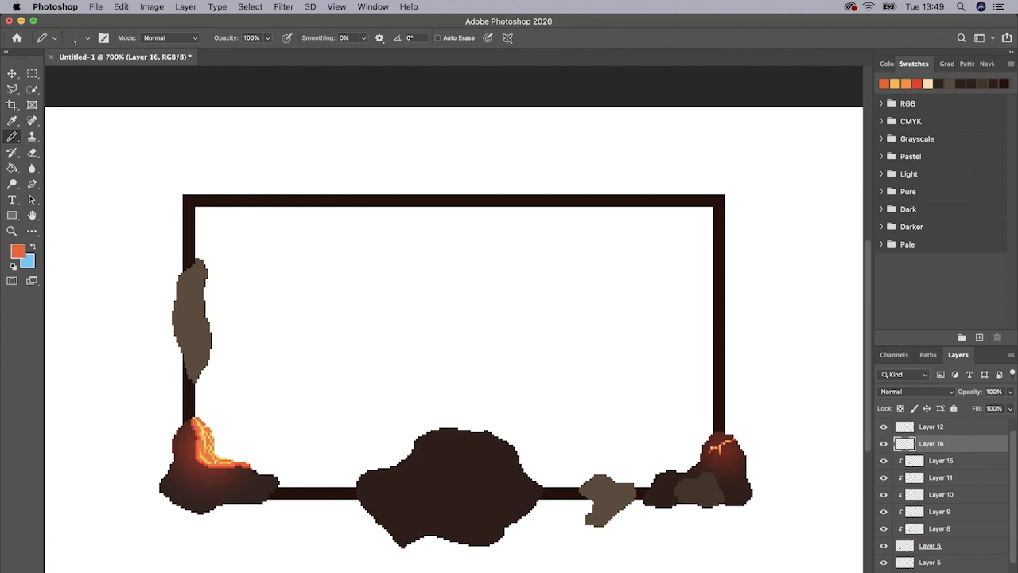
pyautogui.press('super+shift+alt+n')
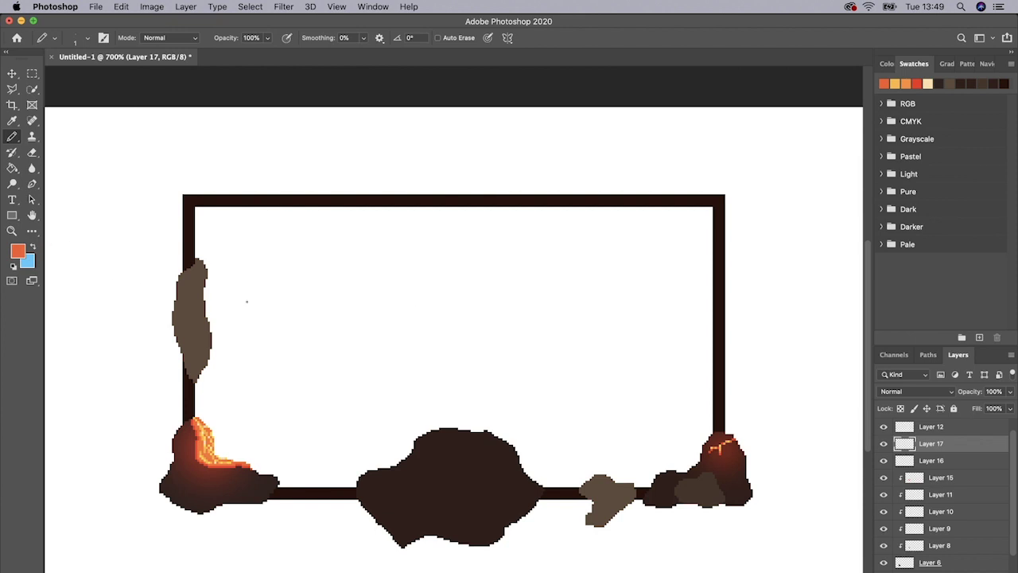
# Zoom the view to about 864% on the frame and its lava rocks.
pyautogui.scroll(2, 246, 301)
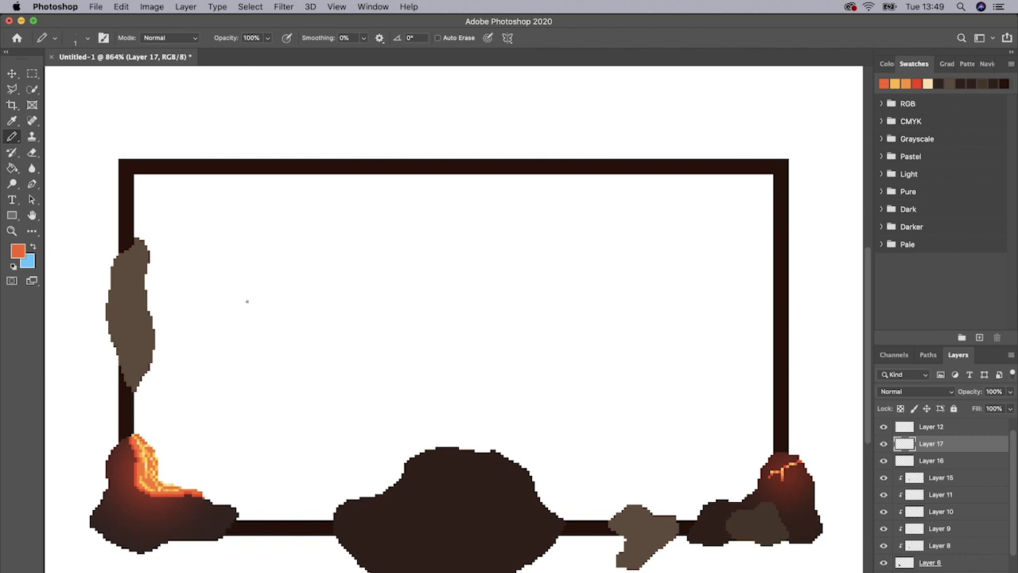
pyautogui.scroll(-2, 246, 301)
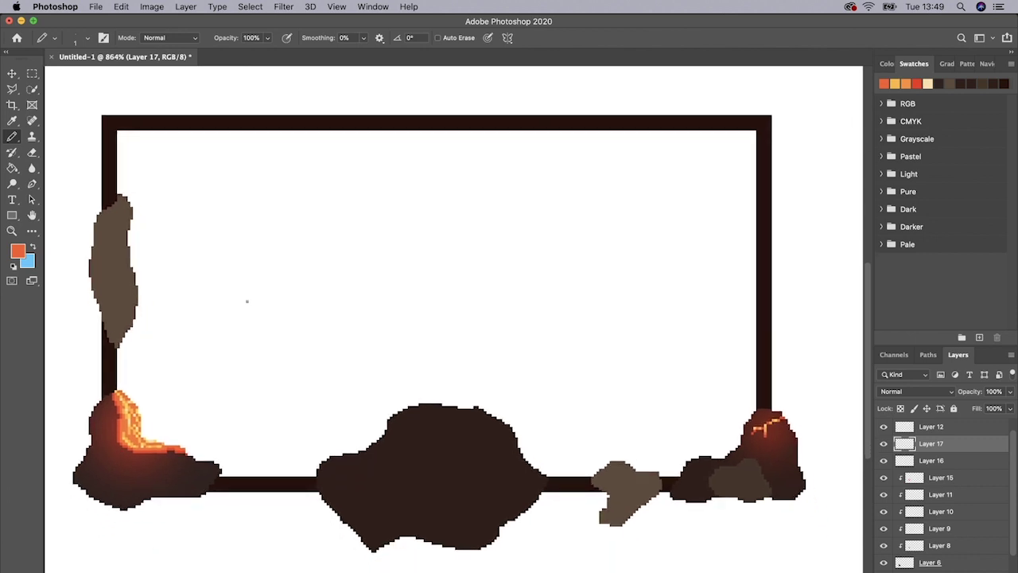